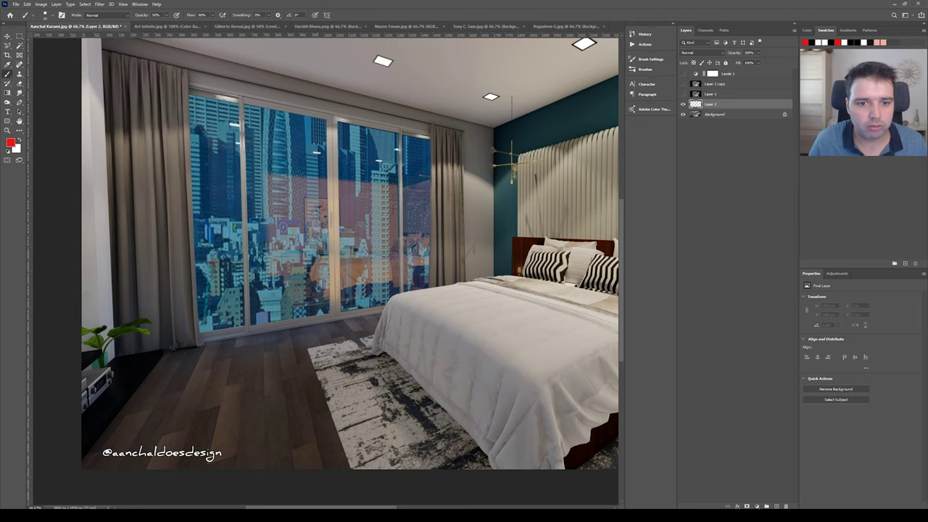
pyautogui.moveTo(194, 170); pyautogui.dragTo(210, 167)
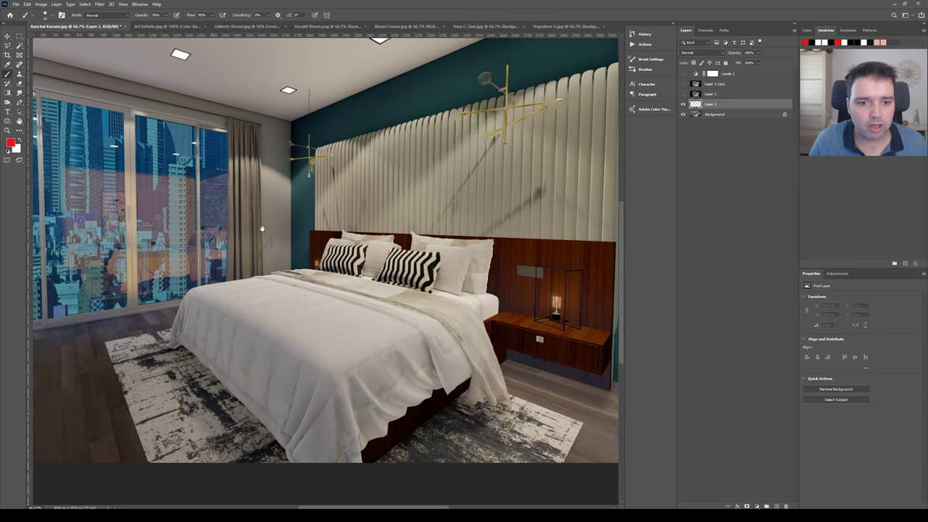
pyautogui.hotkey('ctrl', '-')
pyautogui.hotkey('ctrl', '-')
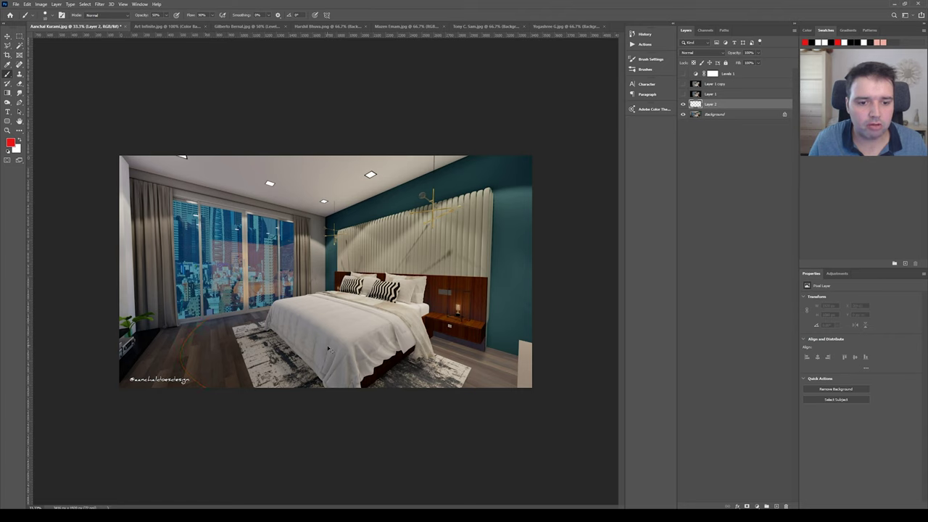
pyautogui.moveTo(246, 340); pyautogui.dragTo(326, 381)
pyautogui.moveTo(279, 301)
pyautogui.mouseDown()
pyautogui.moveTo(340, 319)
pyautogui.moveTo(330, 377)
pyautogui.mouseUp()
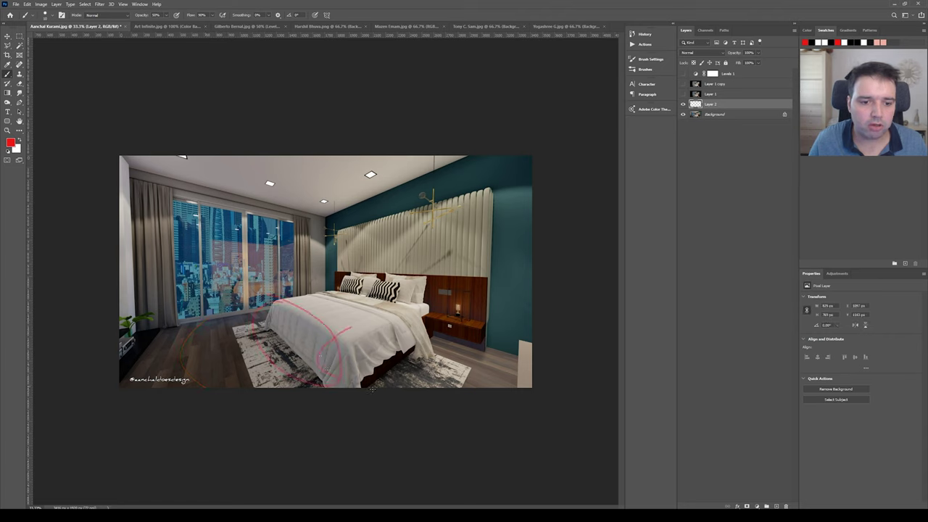
pyautogui.hotkey('ctrl', 'z')
pyautogui.hotkey('ctrl', 'z')
pyautogui.hotkey('ctrl', 'z')
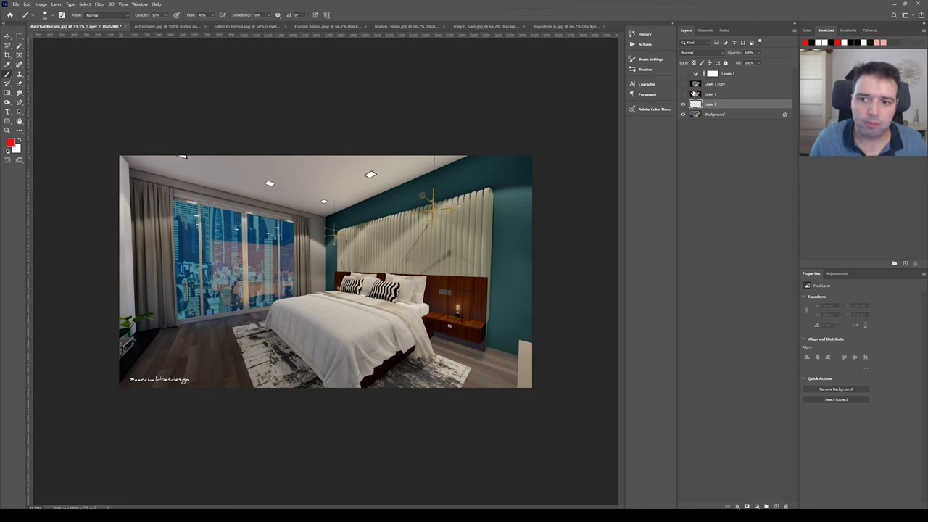
pyautogui.click(683, 94)
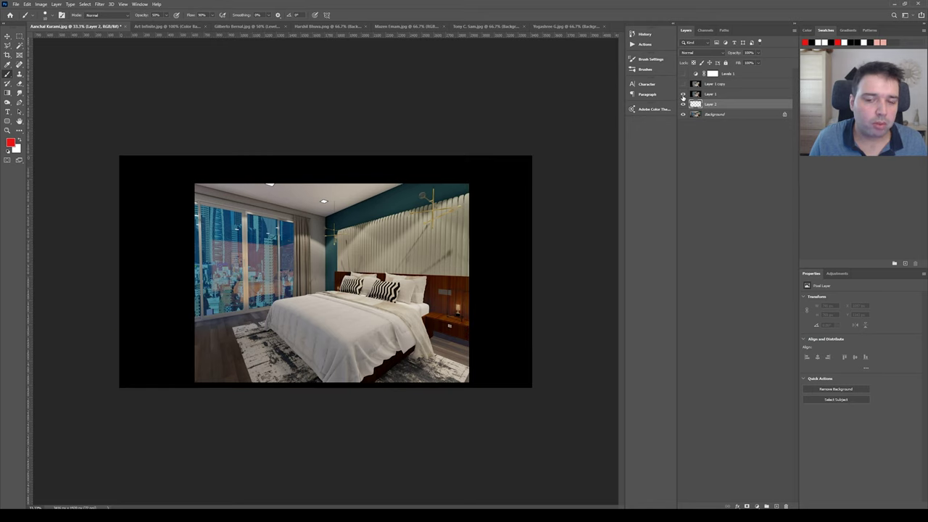
pyautogui.click(683, 95)
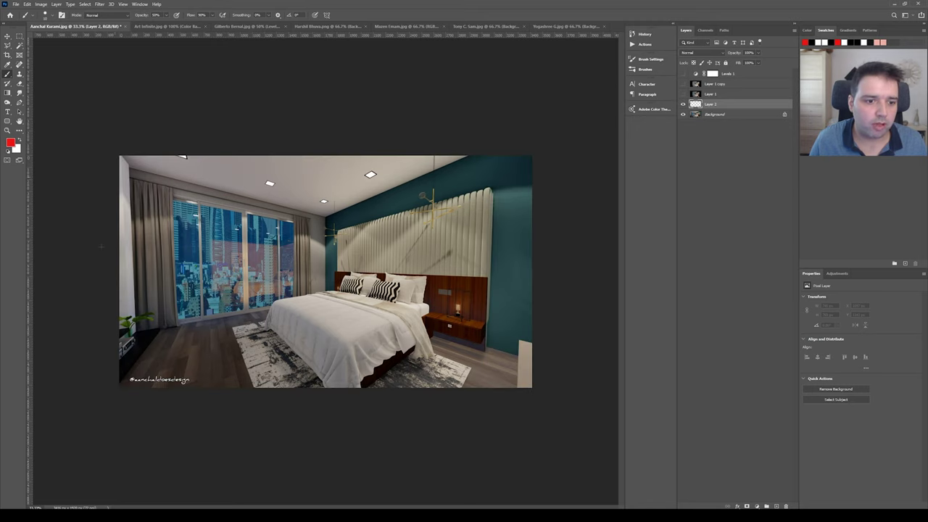
pyautogui.moveTo(275, 384)
pyautogui.mouseDown()
pyautogui.moveTo(189, 184)
pyautogui.moveTo(120, 210)
pyautogui.moveTo(129, 362)
pyautogui.moveTo(181, 381)
pyautogui.mouseUp()
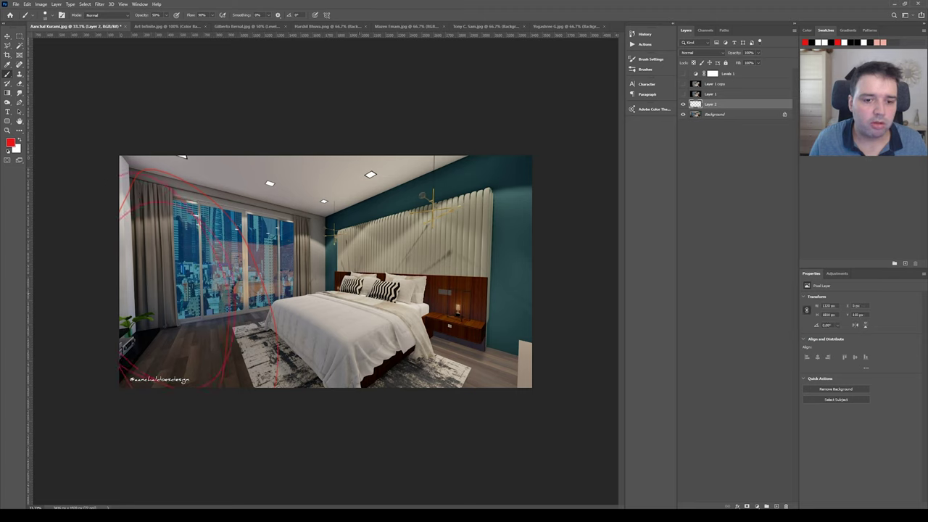
pyautogui.hotkey('ctrl', 'z')
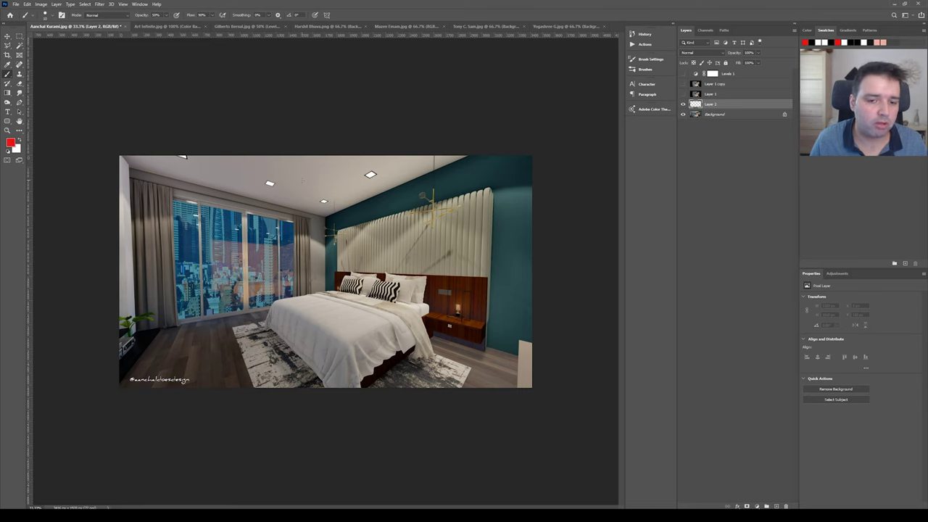
pyautogui.click(682, 94)
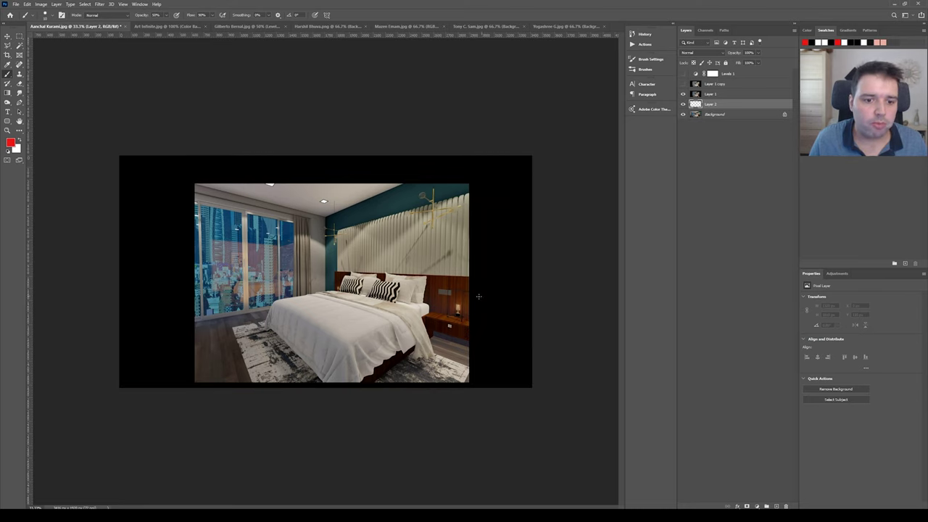
pyautogui.click(682, 84)
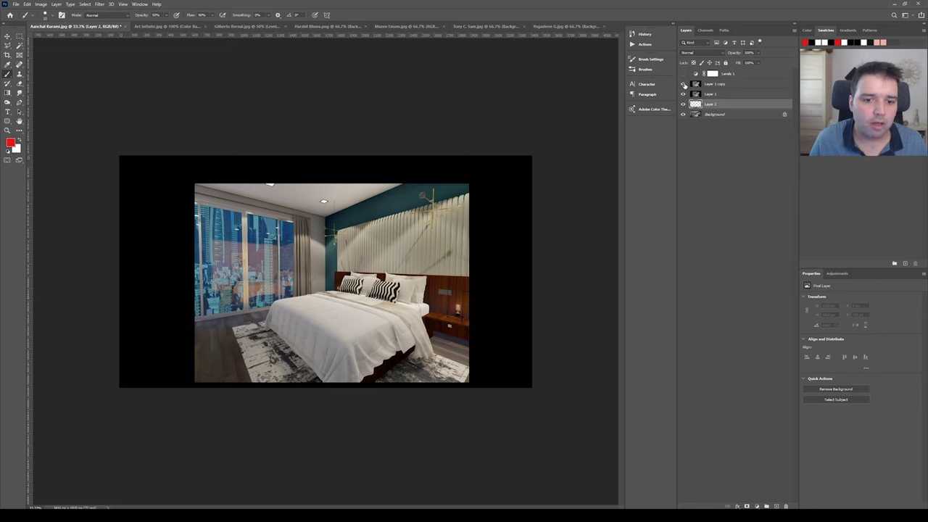
pyautogui.click(690, 84)
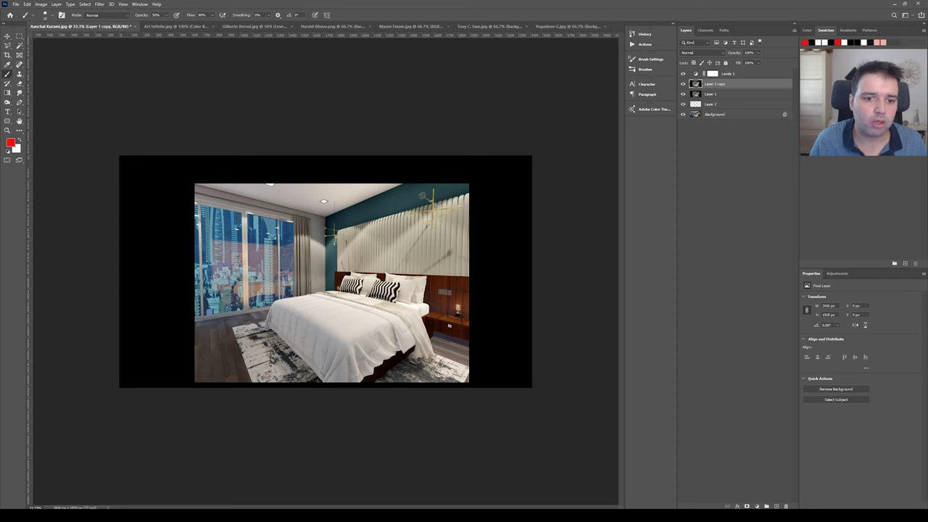
pyautogui.click(735, 74)
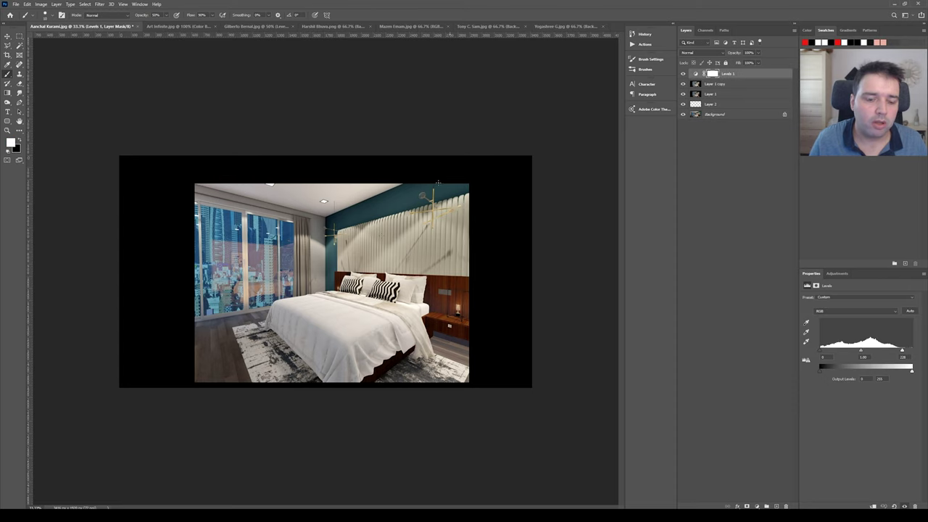
pyautogui.moveTo(682, 74); pyautogui.dragTo(682, 95)
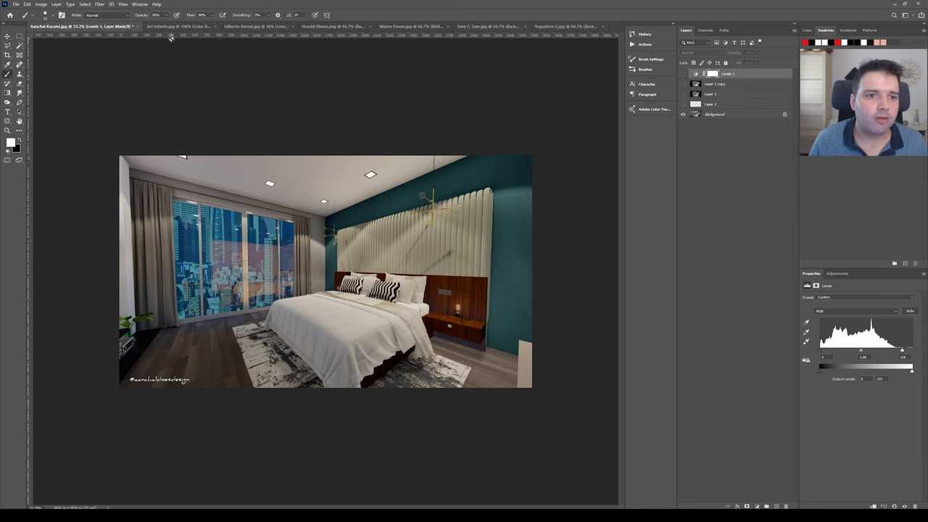
# Step: On Art Infinite.jpg, select Layer 0 and drag guides to the top edge and pavement–grass line
pyautogui.click(191, 27)
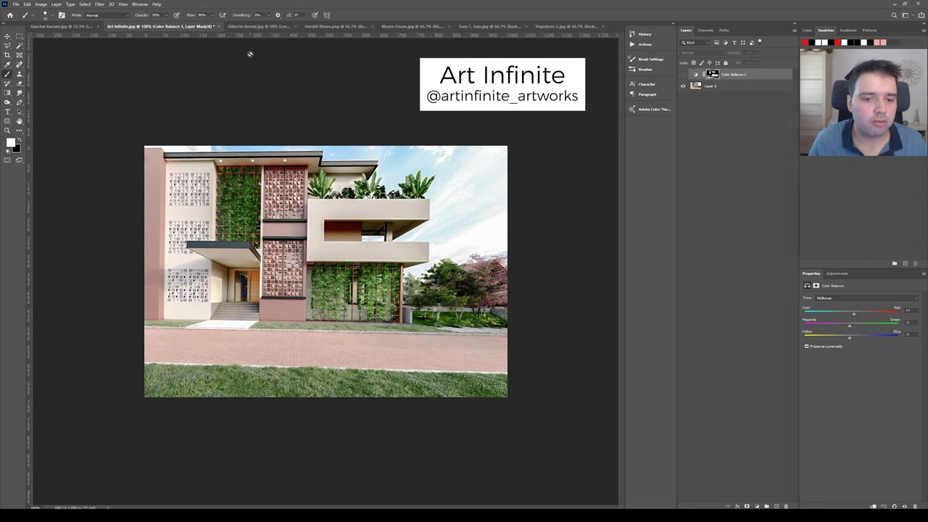
pyautogui.click(699, 88)
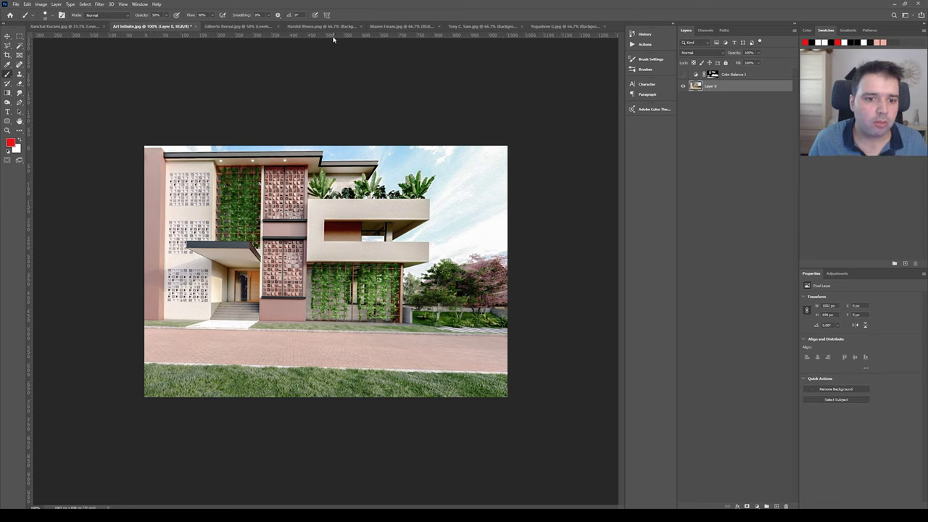
pyautogui.moveTo(281, 35); pyautogui.dragTo(283, 151)
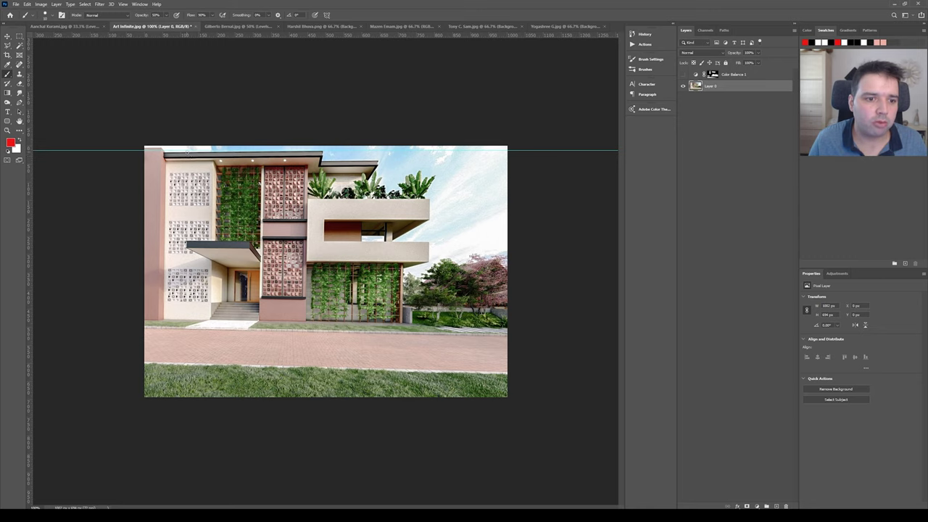
pyautogui.moveTo(366, 34); pyautogui.dragTo(400, 360)
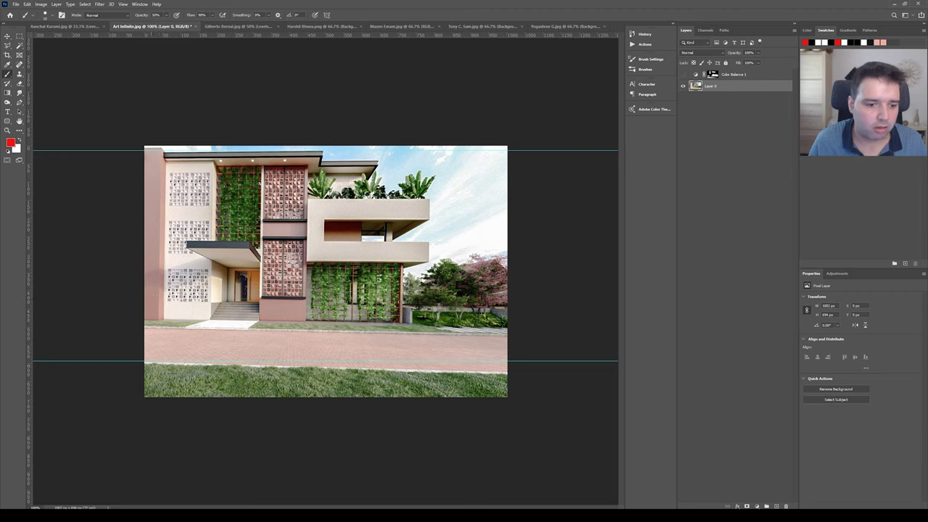
# Step: Sketch trial lines along the pavement edge, building base and an arrow, undoing each one
pyautogui.moveTo(145, 360); pyautogui.dragTo(511, 375)
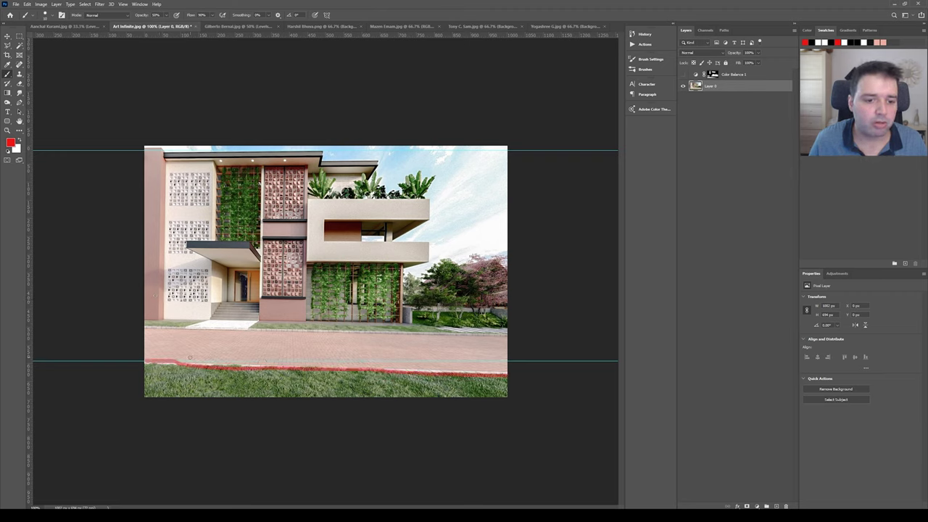
pyautogui.hotkey('ctrl', 'z')
pyautogui.moveTo(148, 336); pyautogui.dragTo(392, 406)
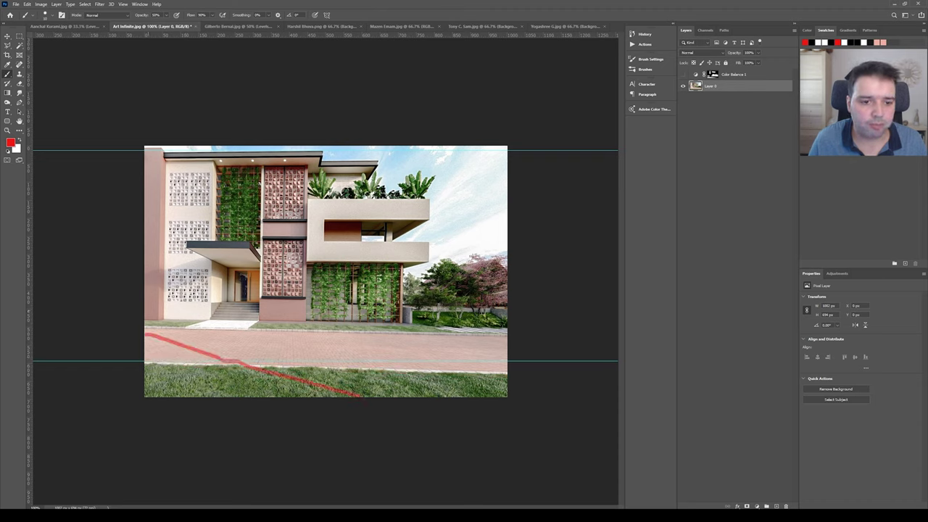
pyautogui.moveTo(145, 306)
pyautogui.mouseDown()
pyautogui.moveTo(507, 367)
pyautogui.moveTo(232, 322)
pyautogui.moveTo(507, 326)
pyautogui.mouseUp()
pyautogui.hotkey('ctrl', 'z')
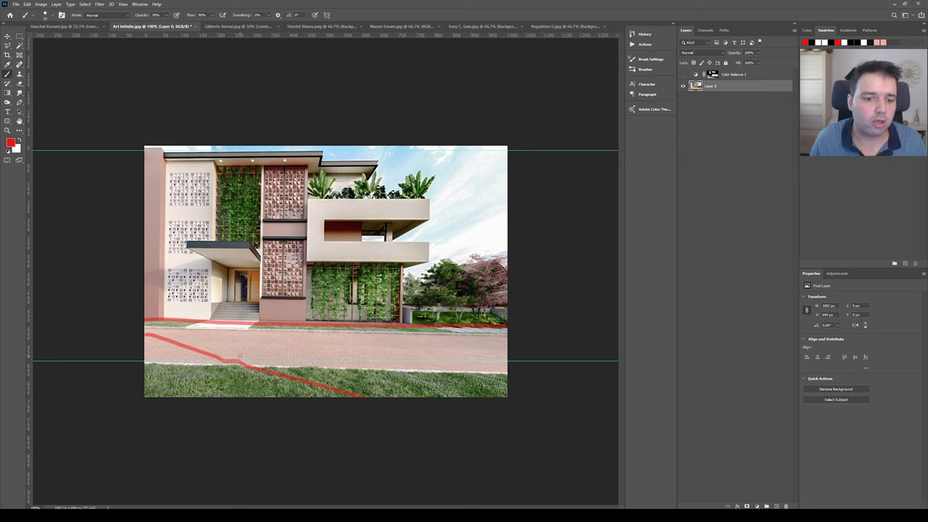
pyautogui.hotkey('ctrl', 'z')
pyautogui.hotkey('ctrl', 'z')
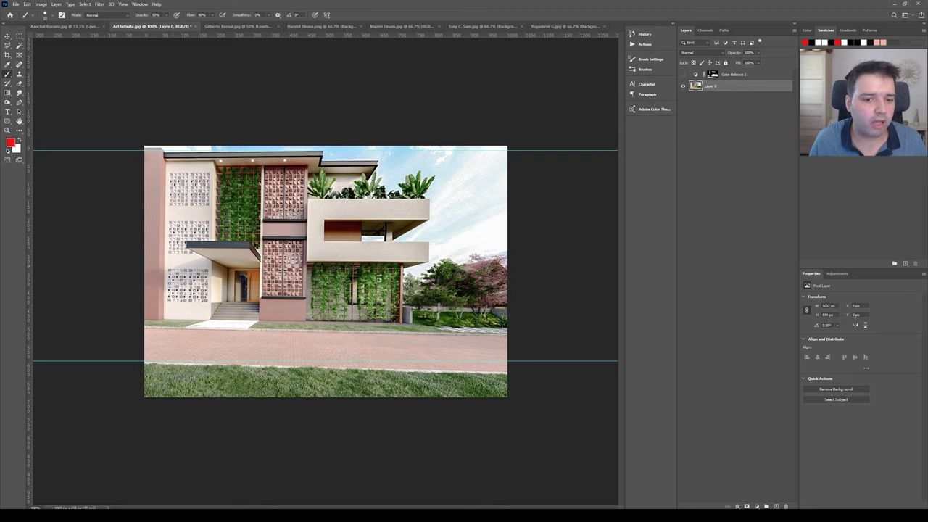
pyautogui.moveTo(471, 334)
pyautogui.mouseDown()
pyautogui.moveTo(507, 348)
pyautogui.moveTo(467, 346)
pyautogui.mouseUp()
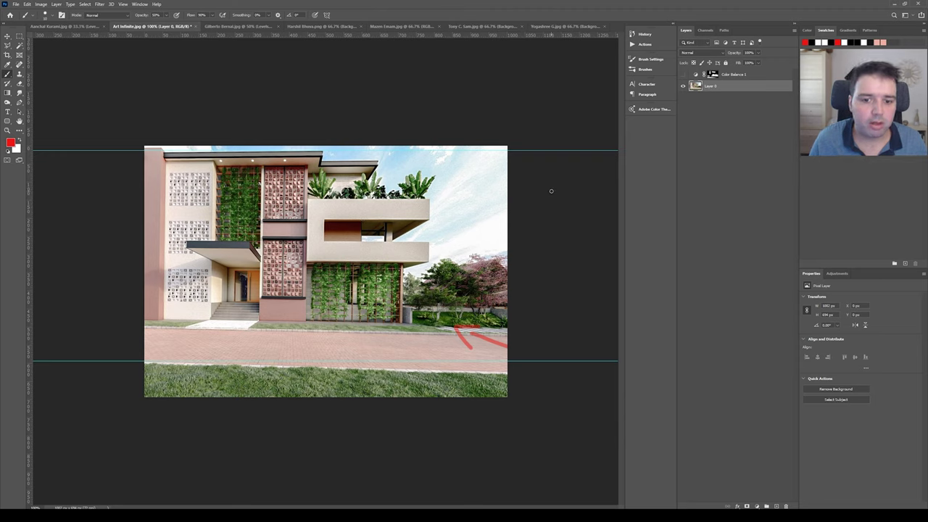
pyautogui.hotkey('ctrl', 'z')
pyautogui.hotkey('ctrl', 'z')
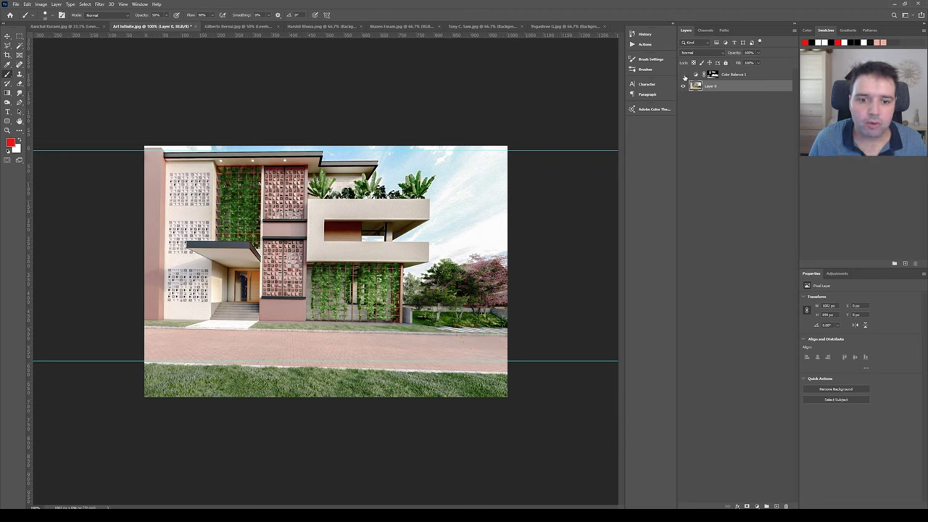
pyautogui.hotkey('ctrl', ';')
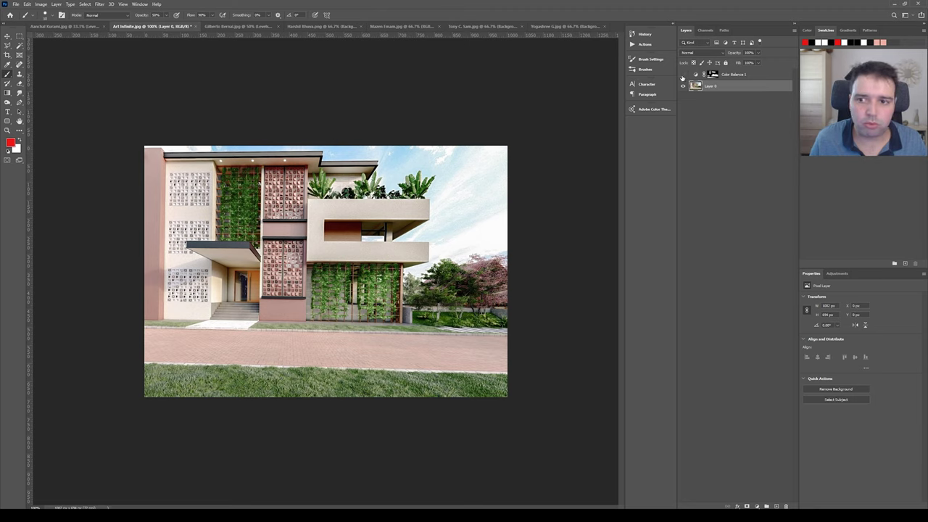
pyautogui.click(683, 76)
pyautogui.click(729, 75)
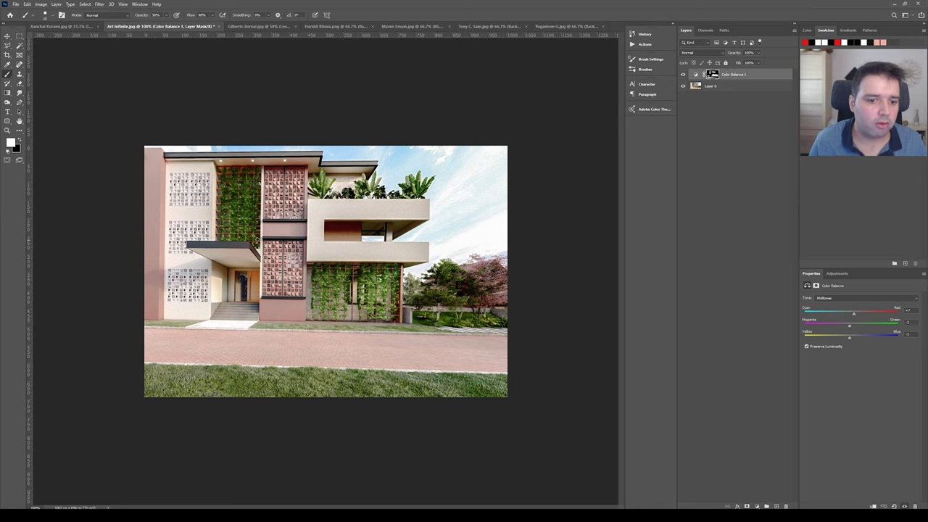
pyautogui.scroll(6, 475, 168)
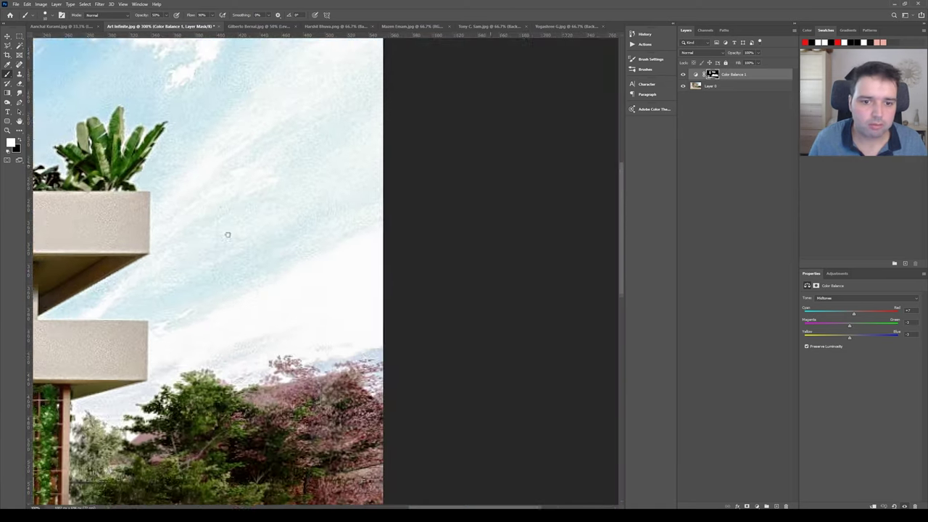
pyautogui.moveTo(224, 234)
pyautogui.mouseDown()
pyautogui.moveTo(391, 241)
pyautogui.moveTo(605, 223)
pyautogui.moveTo(495, 151)
pyautogui.mouseUp()
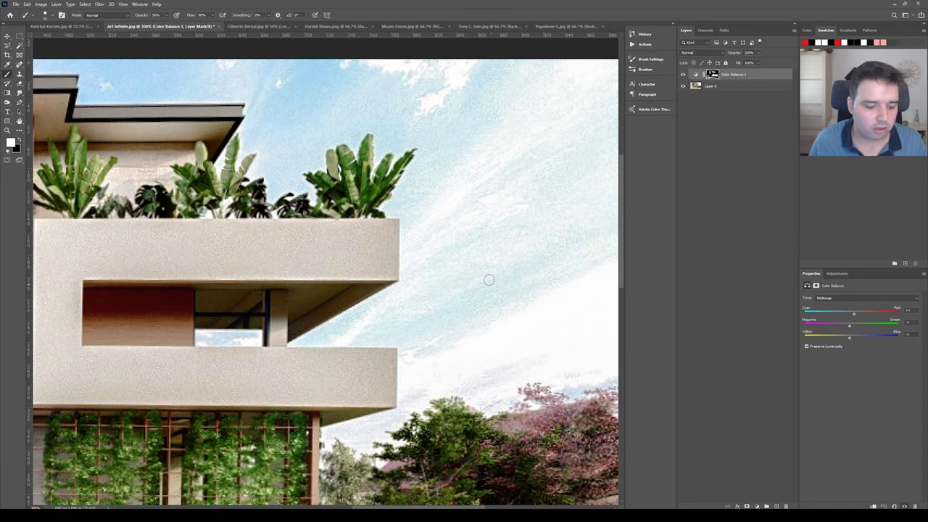
pyautogui.moveTo(493, 188); pyautogui.dragTo(452, 155)
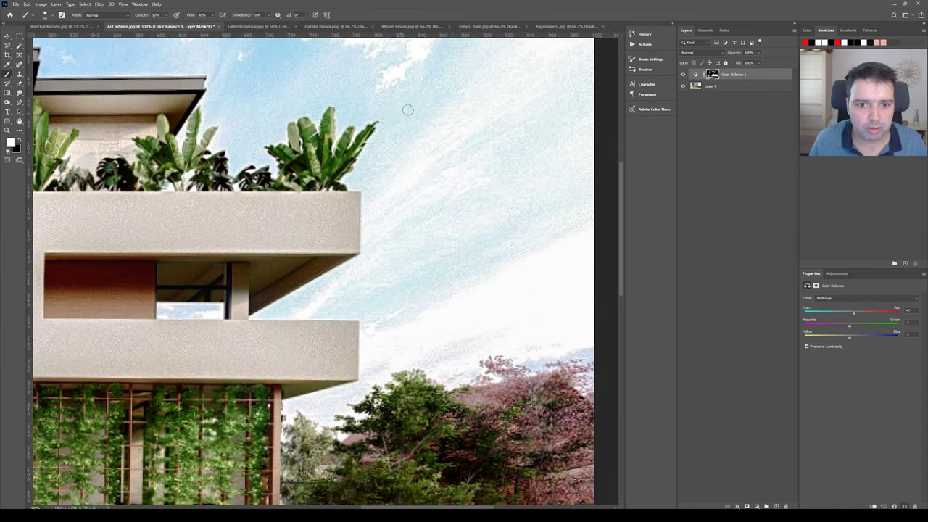
pyautogui.moveTo(468, 83); pyautogui.dragTo(448, 148)
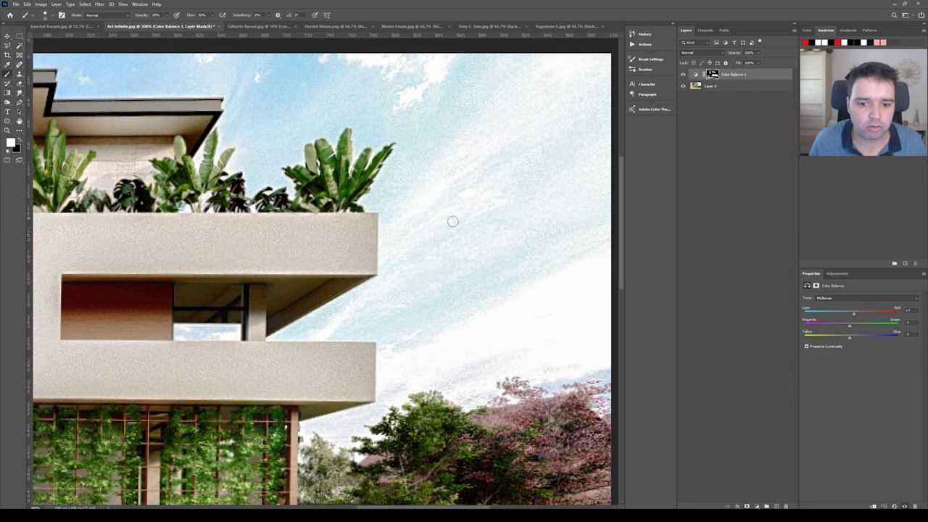
pyautogui.moveTo(318, 185); pyautogui.dragTo(353, 200)
pyautogui.moveTo(95, 82); pyautogui.dragTo(239, 132)
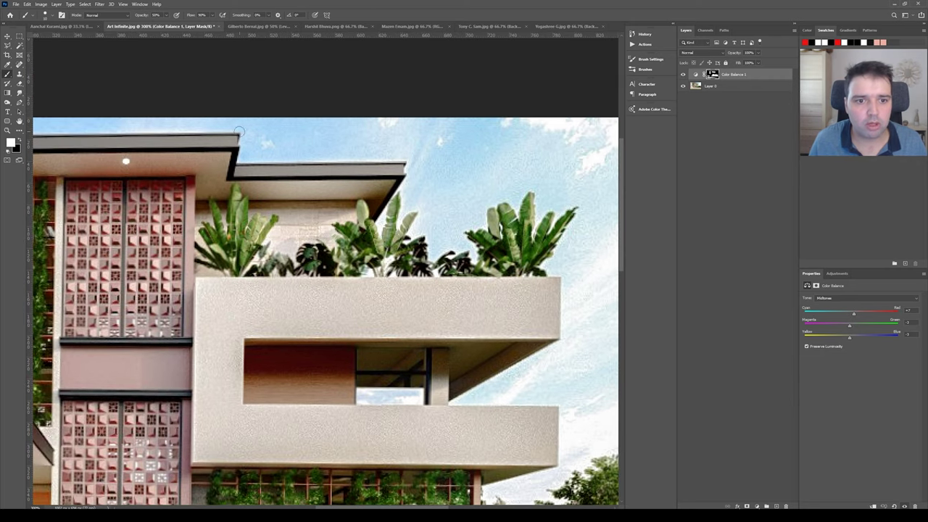
pyautogui.hotkey('ctrl', '-')
pyautogui.hotkey('ctrl', '-')
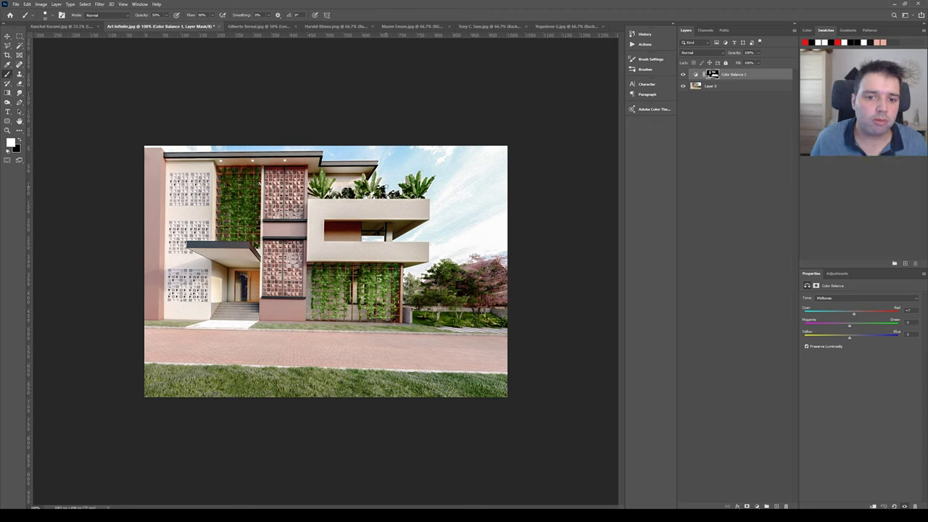
# Step: Switch to the apartment tower document with the Move tool and zoom in on the facade
pyautogui.click(253, 27)
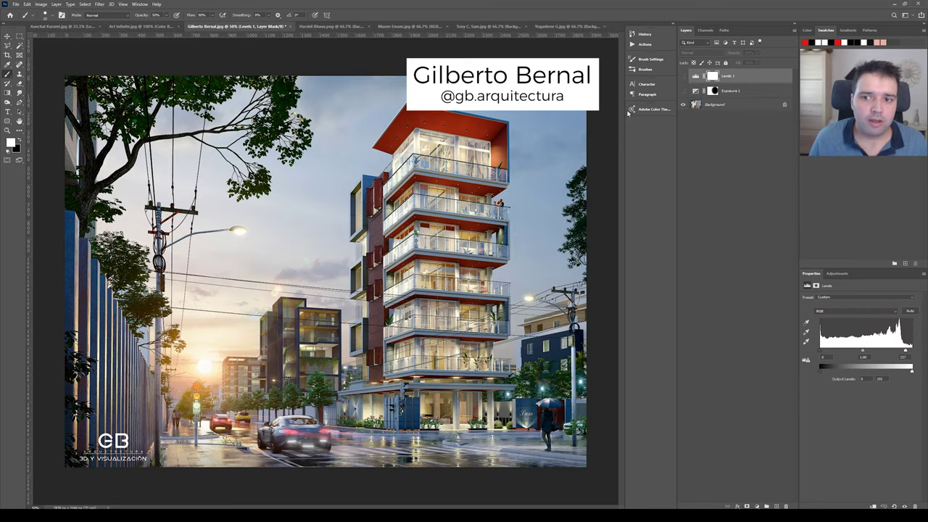
pyautogui.press('v')
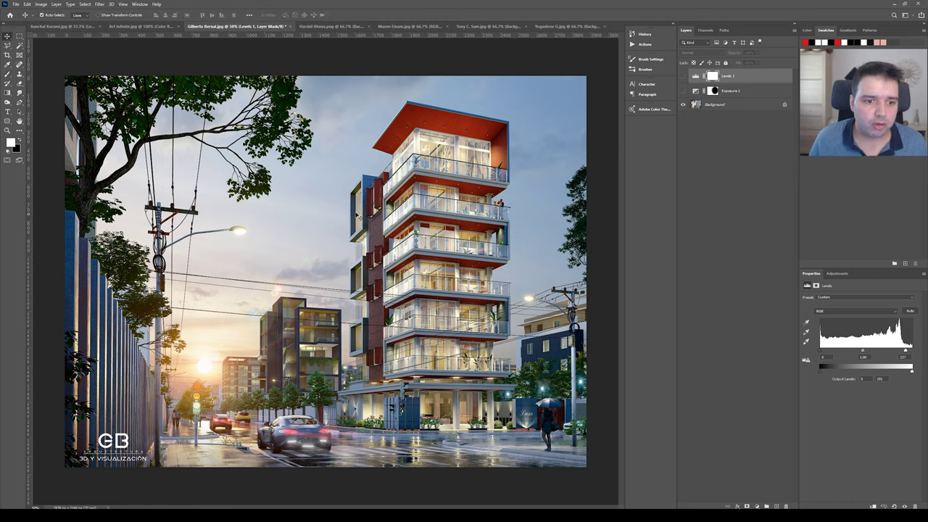
pyautogui.hotkey('ctrl', '+')
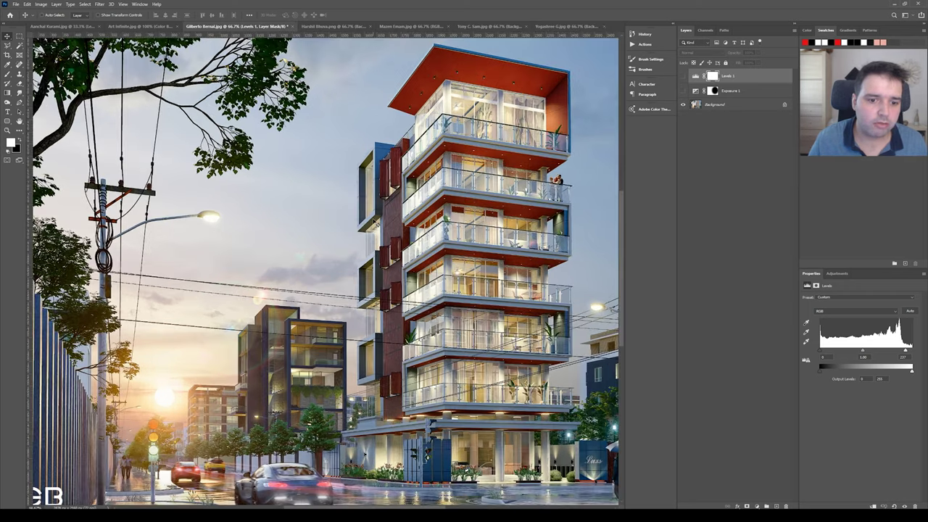
pyautogui.hotkey('ctrl', '-')
pyautogui.hotkey('ctrl', '+')
pyautogui.hotkey('ctrl', '+')
pyautogui.hotkey('ctrl', '+')
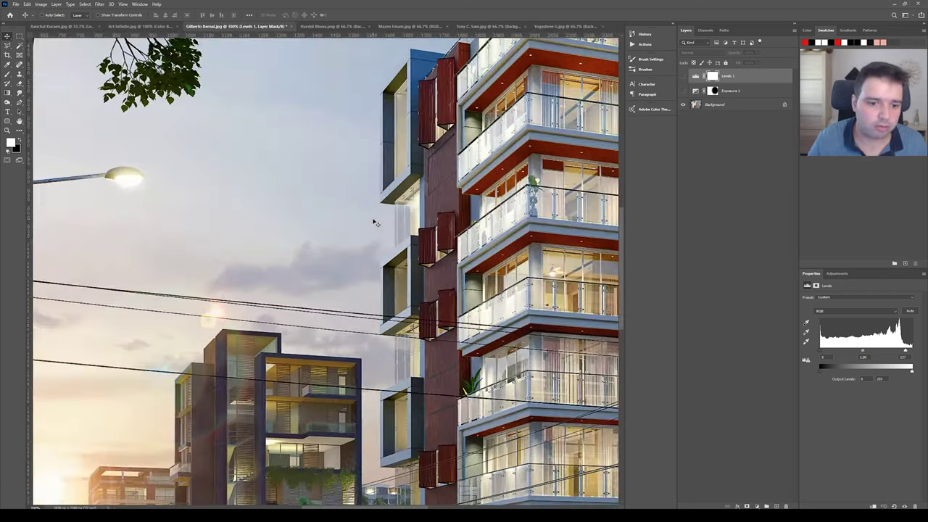
pyautogui.scroll(-5, 342, 365)
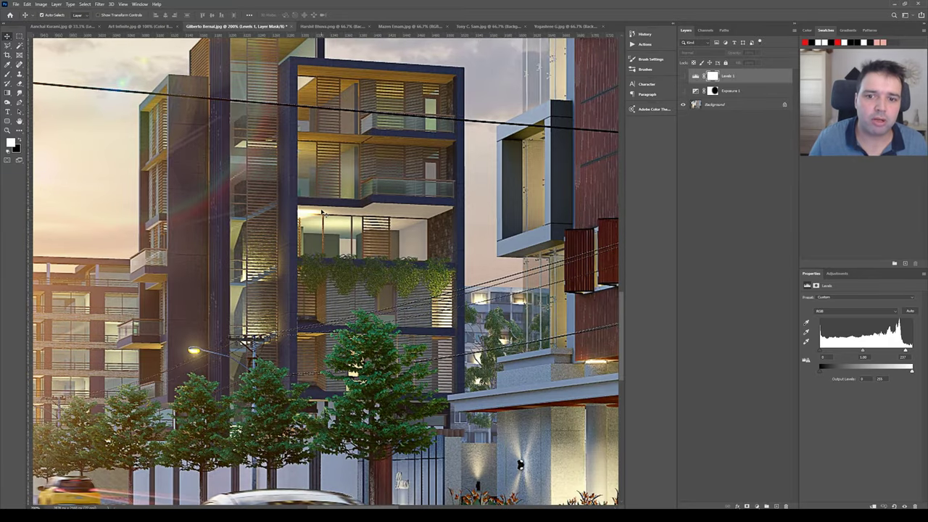
pyautogui.hotkey('ctrl', '-')
pyautogui.hotkey('ctrl', '-')
pyautogui.hotkey('ctrl', '-')
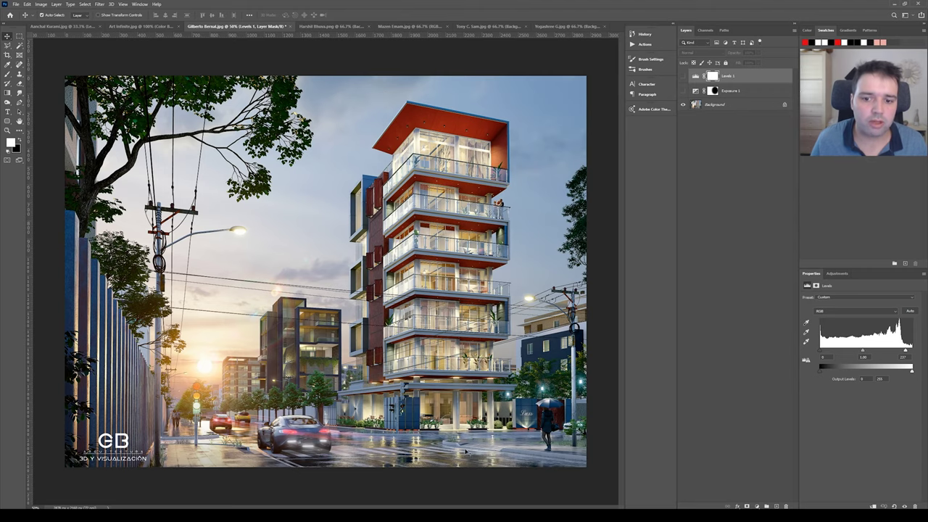
pyautogui.hotkey('ctrl', '+')
pyautogui.hotkey('ctrl', '+')
pyautogui.hotkey('ctrl', '+')
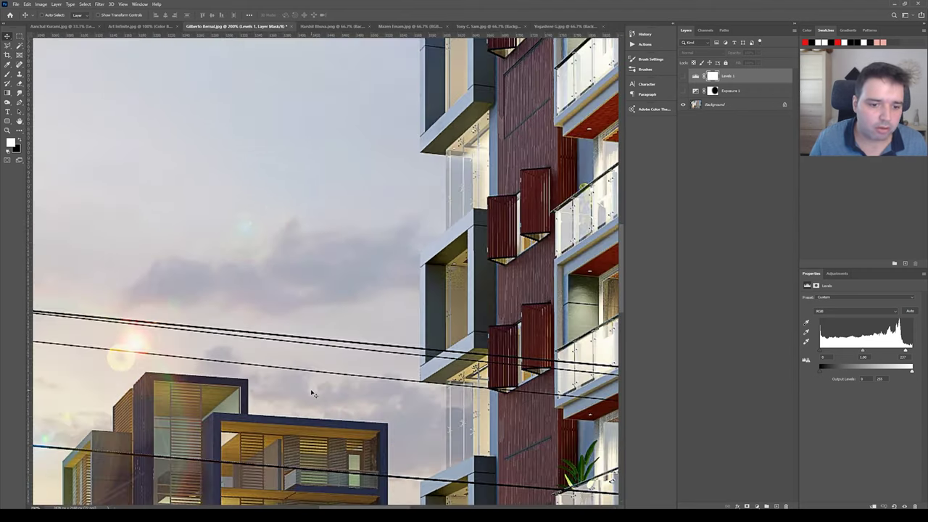
pyautogui.hotkey('ctrl', '+')
# Step: Pan across the lower building, street and cars, then fit the whole render on screen
pyautogui.moveTo(311, 387); pyautogui.dragTo(393, 118)
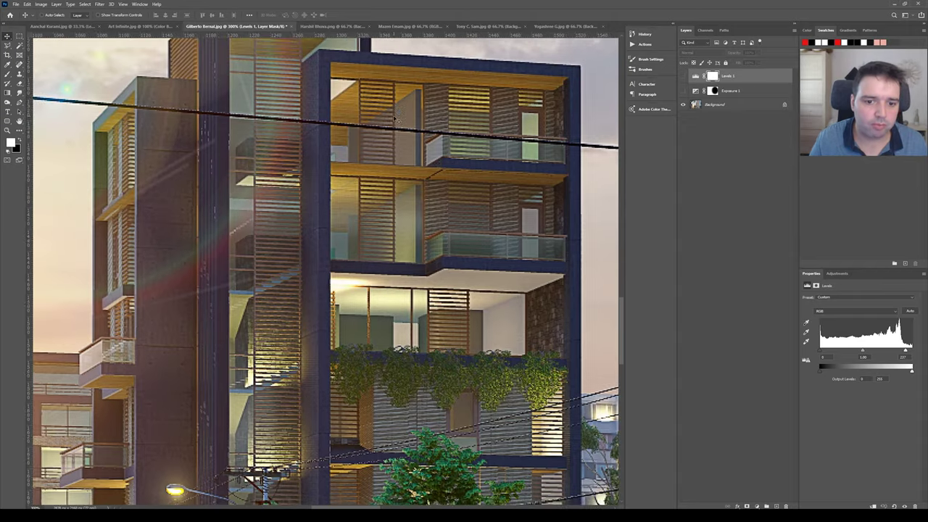
pyautogui.hotkey('ctrl', '-')
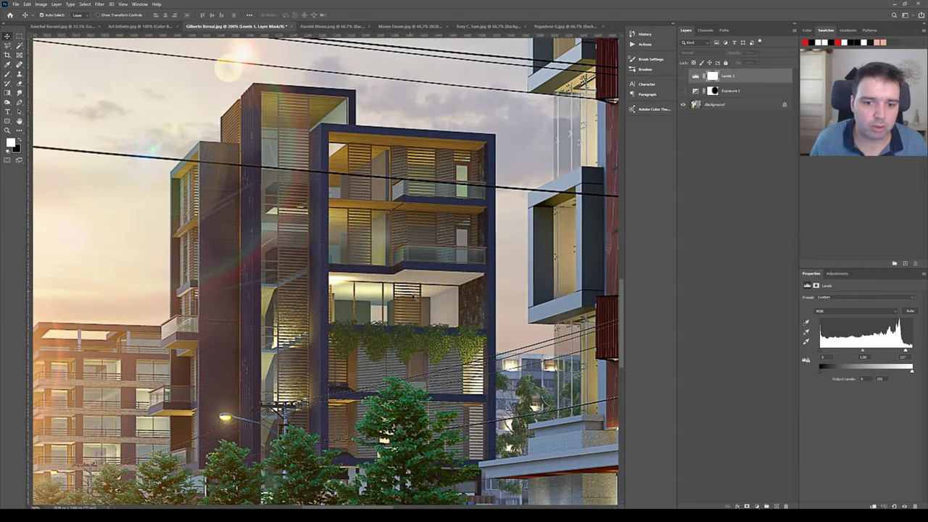
pyautogui.moveTo(388, 287); pyautogui.dragTo(434, 281)
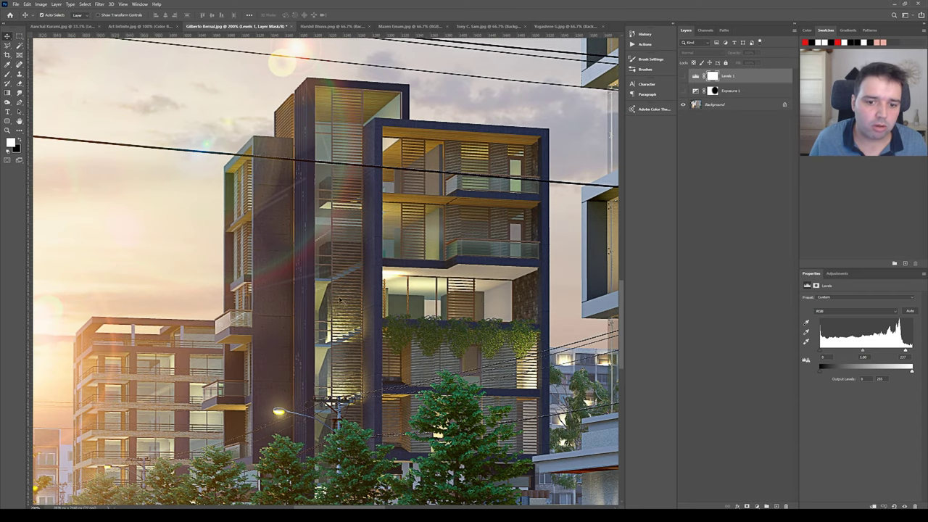
pyautogui.moveTo(298, 374); pyautogui.dragTo(275, 322)
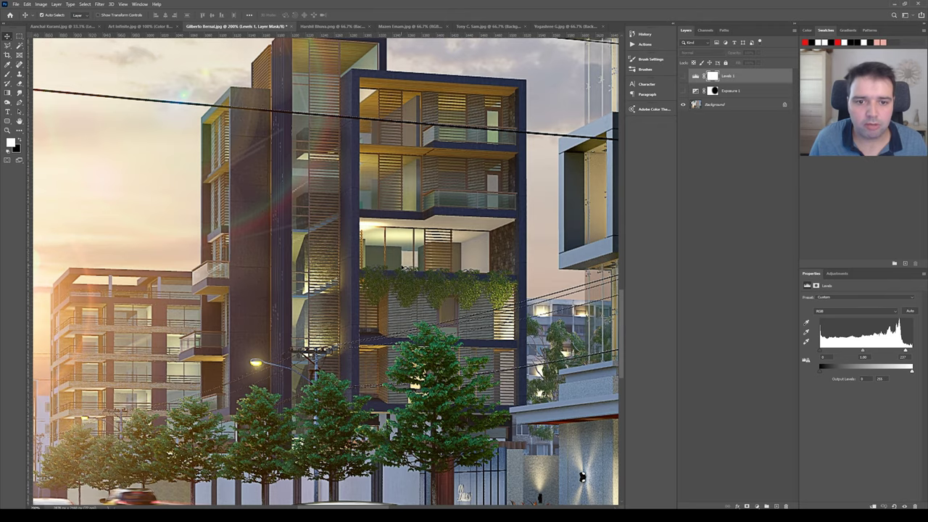
pyautogui.moveTo(403, 268); pyautogui.dragTo(404, 359)
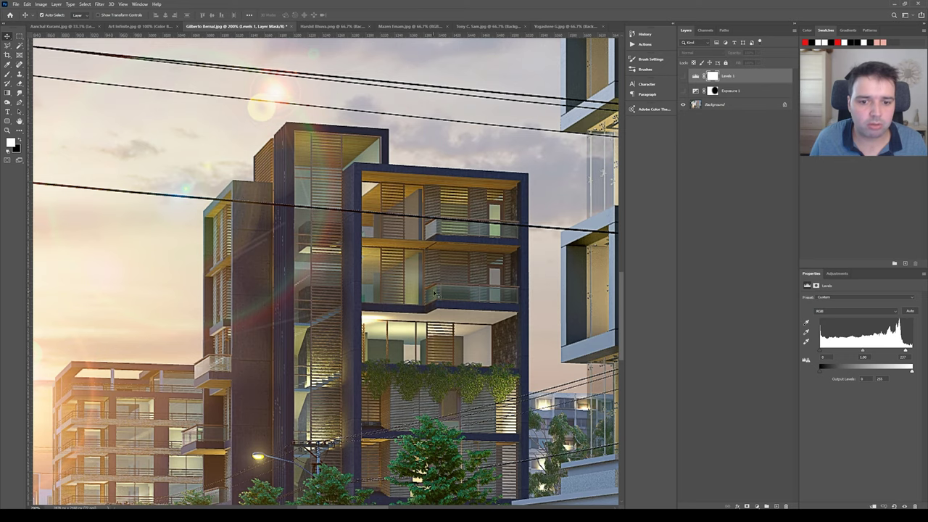
pyautogui.scroll(-4, 419, 306)
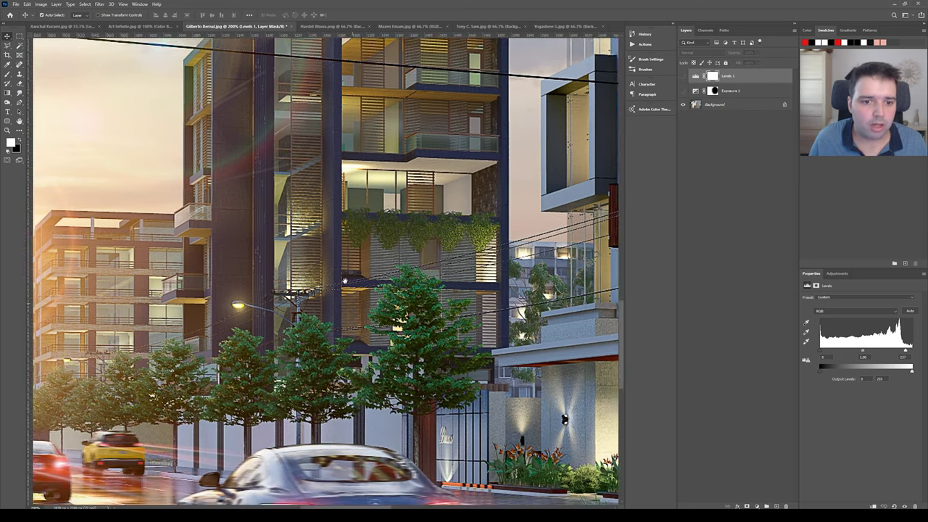
pyautogui.scroll(-2, 386, 238)
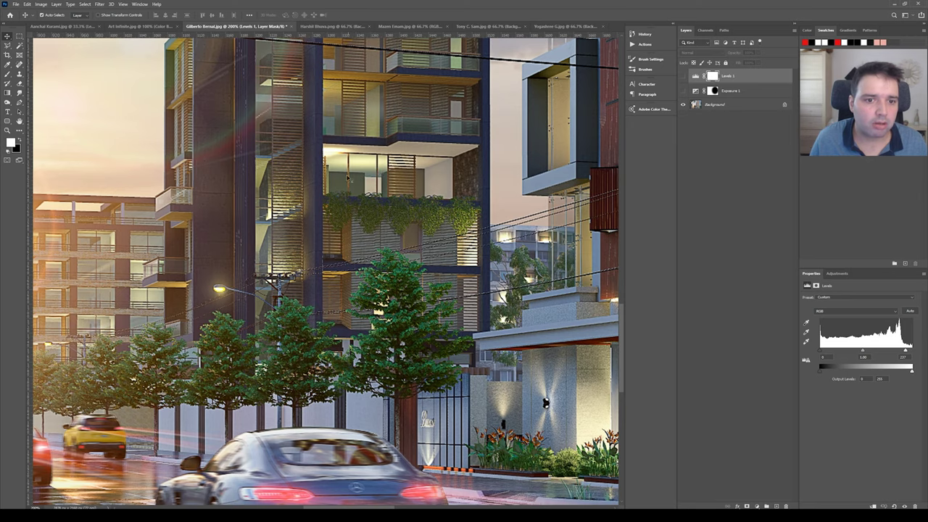
pyautogui.moveTo(247, 243); pyautogui.dragTo(353, 197)
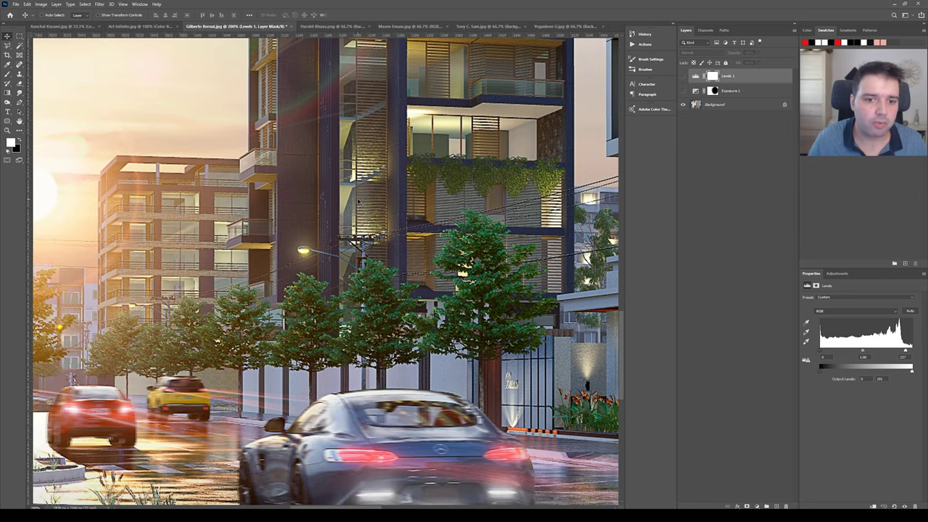
pyautogui.hotkey('ctrl', '0')
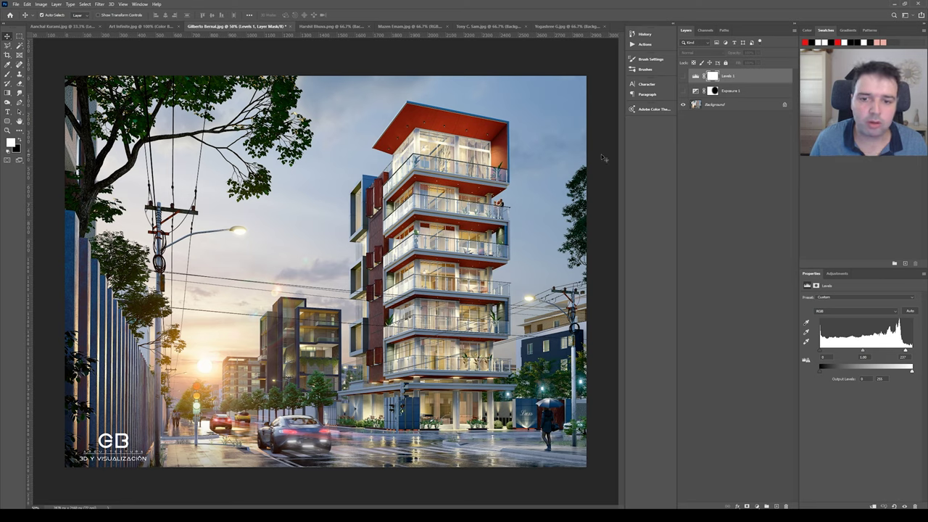
# Step: Toggle the Exposure 1 adjustment on and off to compare, then select its layer
pyautogui.click(682, 92)
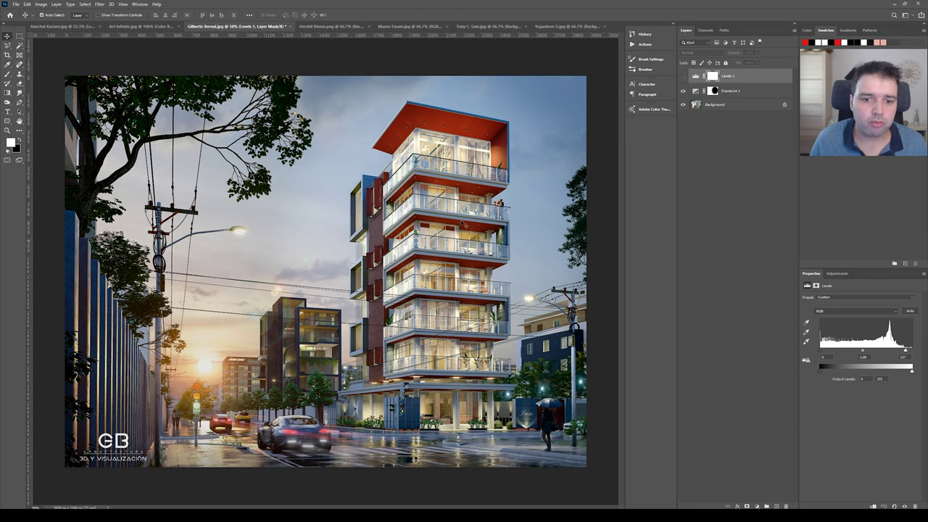
pyautogui.click(682, 91)
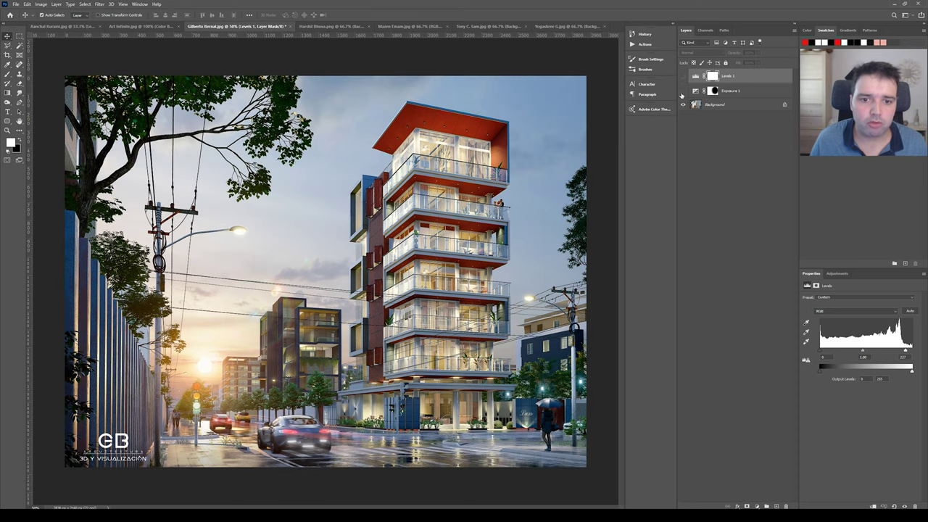
pyautogui.click(681, 91)
pyautogui.click(683, 92)
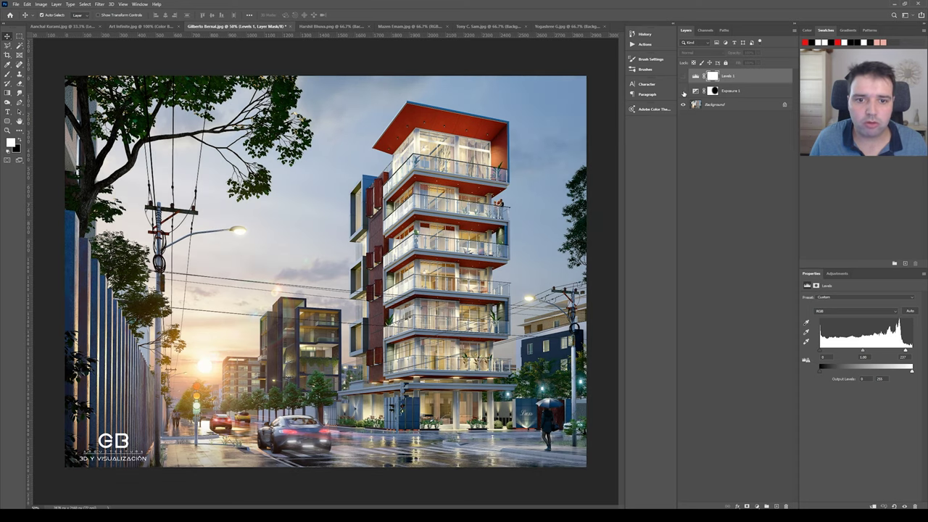
pyautogui.click(682, 92)
pyautogui.click(727, 91)
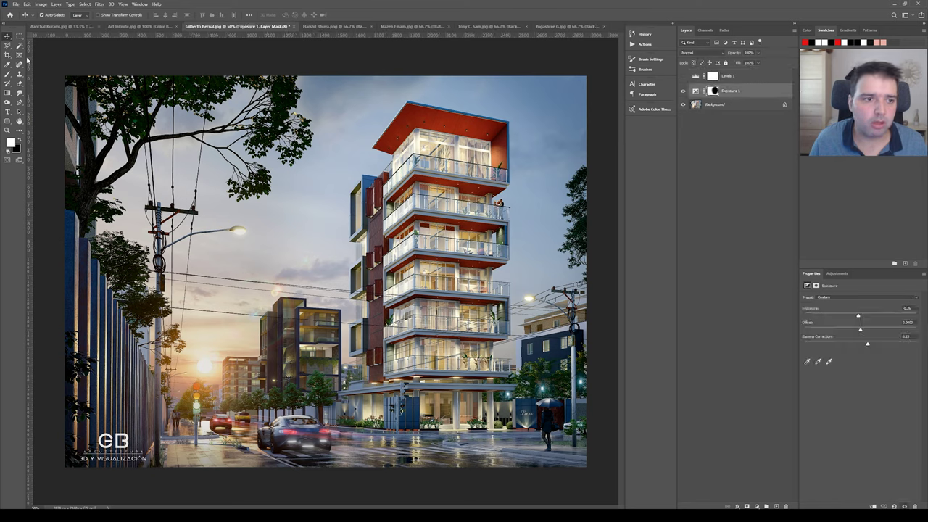
# Step: Try an elliptical selection around the tower, nudge it, then deselect
pyautogui.rightClick(19, 37)
pyautogui.click(51, 45)
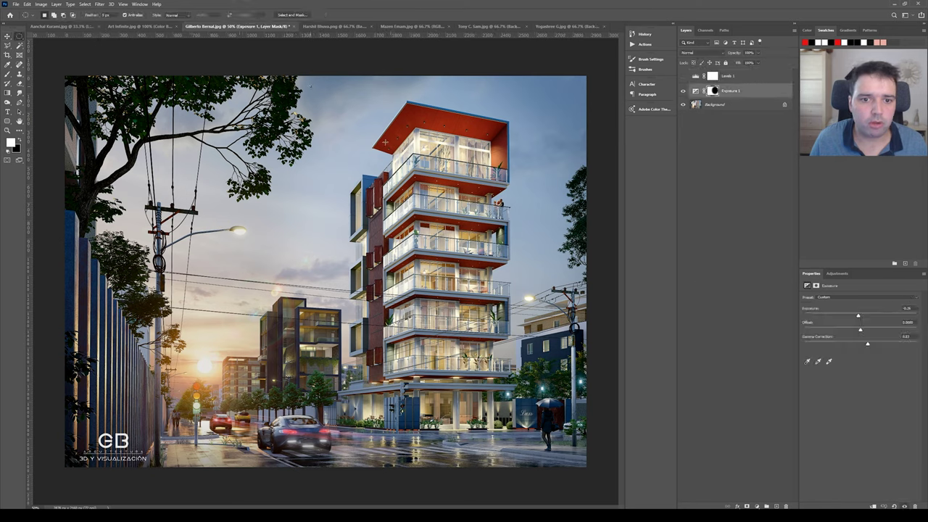
pyautogui.moveTo(443, 255); pyautogui.dragTo(610, 433)
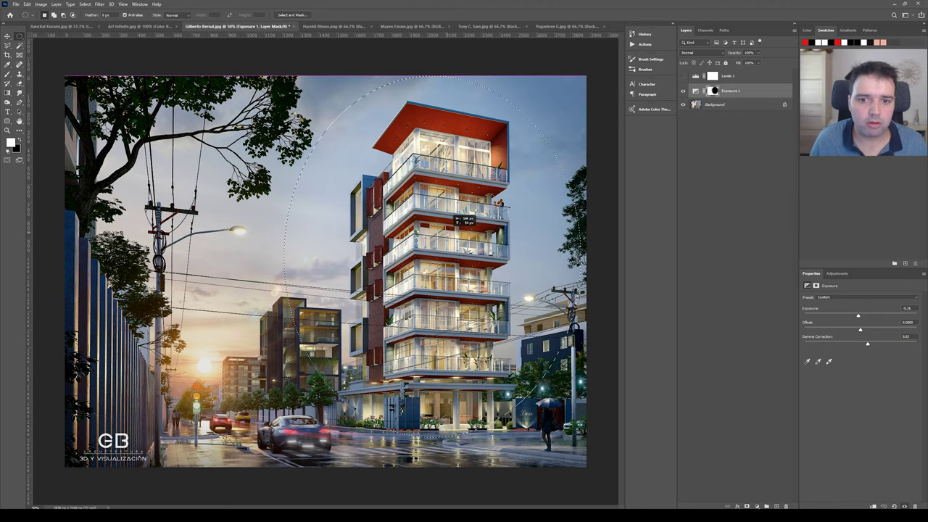
pyautogui.moveTo(455, 217); pyautogui.dragTo(451, 223)
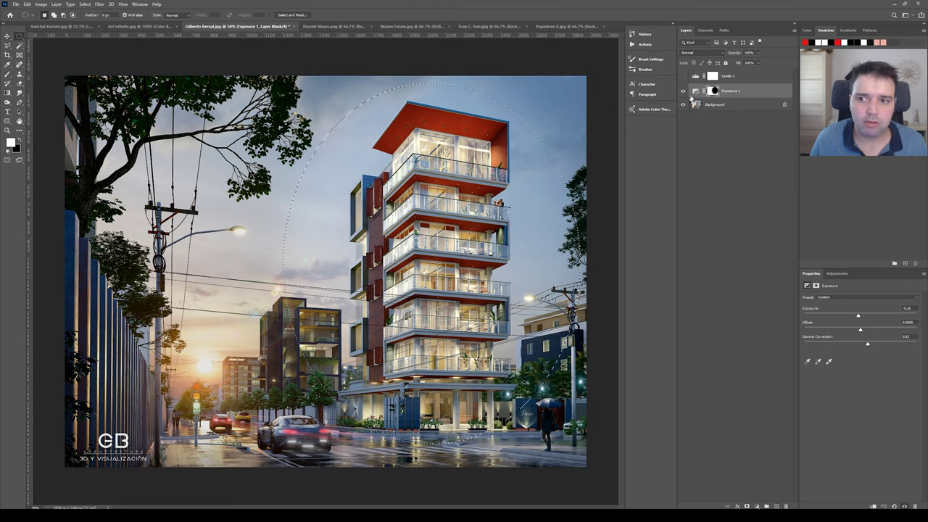
pyautogui.hotkey('ctrl', 'd')
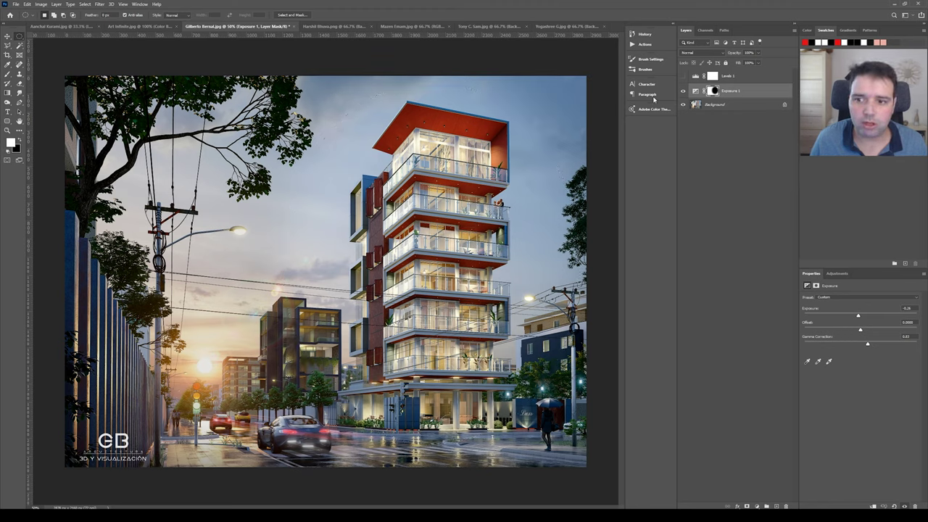
# Step: Recheck Exposure 1, turn Levels 1 back on and raise its highlight input level
pyautogui.click(682, 91)
pyautogui.click(683, 91)
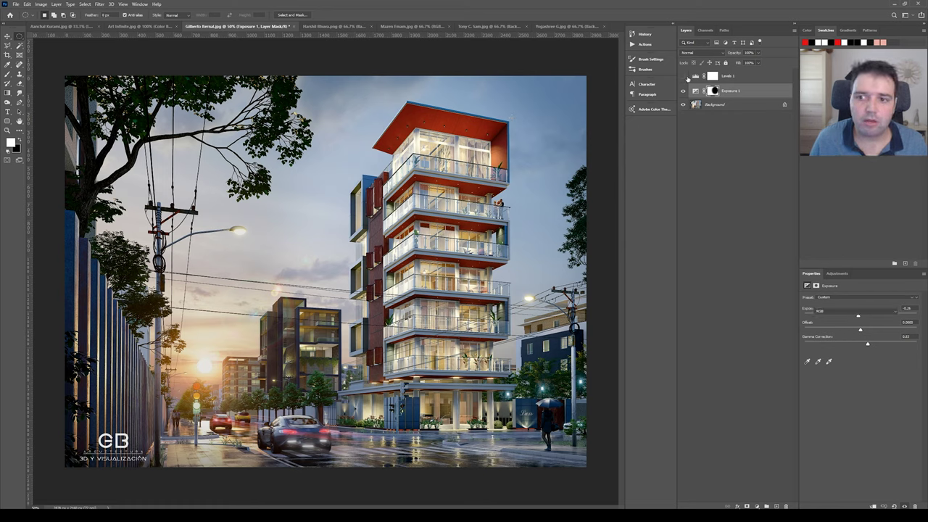
pyautogui.click(690, 77)
pyautogui.click(683, 77)
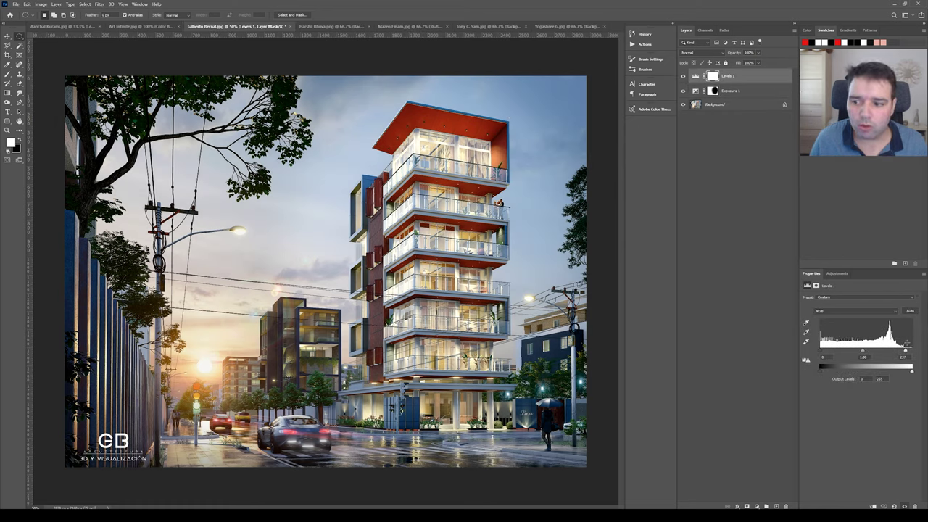
pyautogui.moveTo(905, 352); pyautogui.dragTo(909, 352)
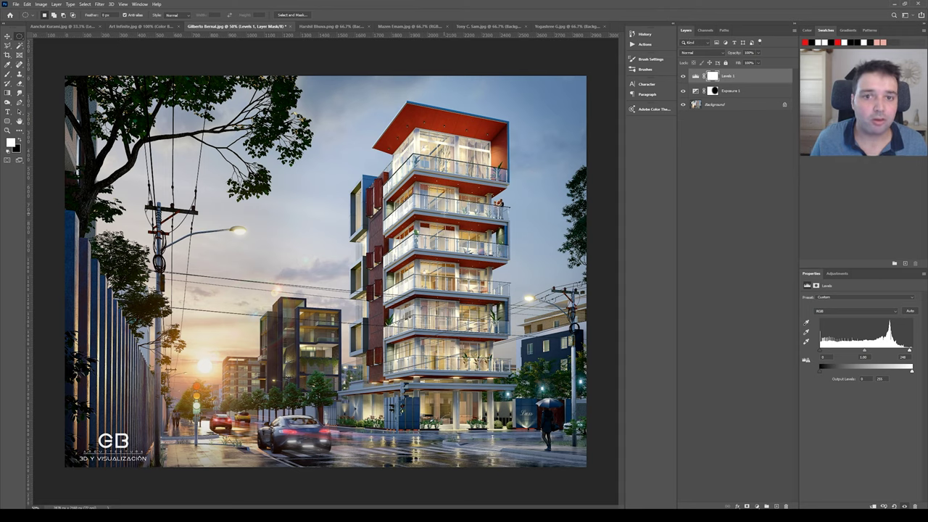
# Step: Switch to the Taj Mahal render, take the Move tool and deselect the Background layer
pyautogui.click(336, 27)
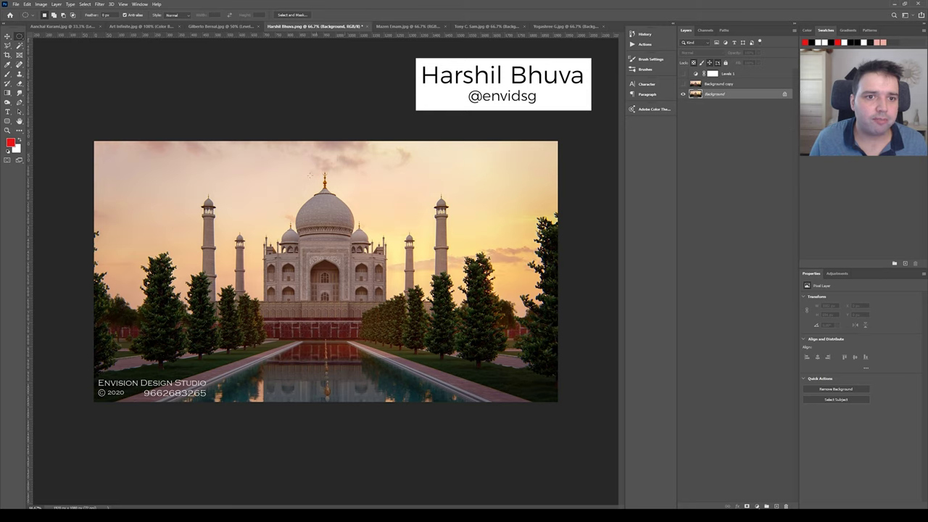
pyautogui.press('v')
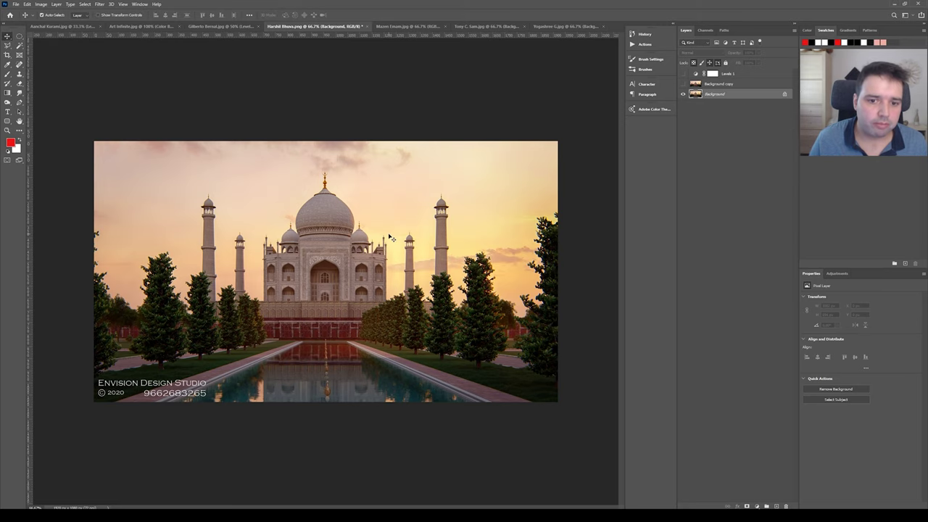
pyautogui.click(154, 149)
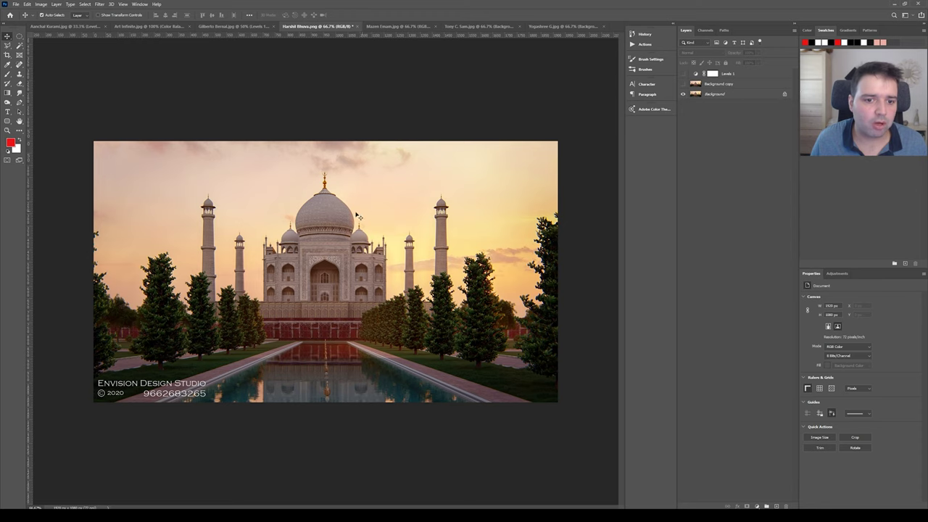
pyautogui.scroll(5, 330, 250)
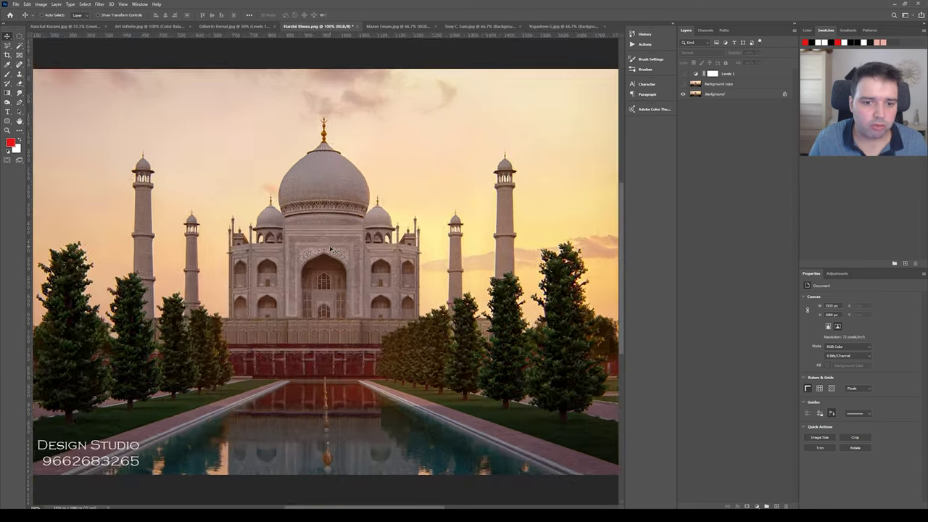
pyautogui.scroll(2, 339, 229)
pyautogui.scroll(2, 338, 228)
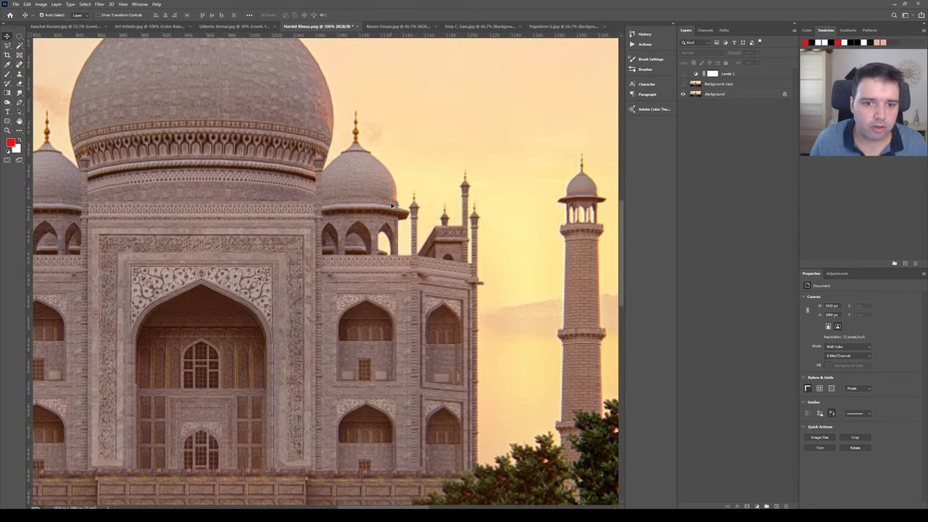
pyautogui.hscroll(-5, 421, 196)
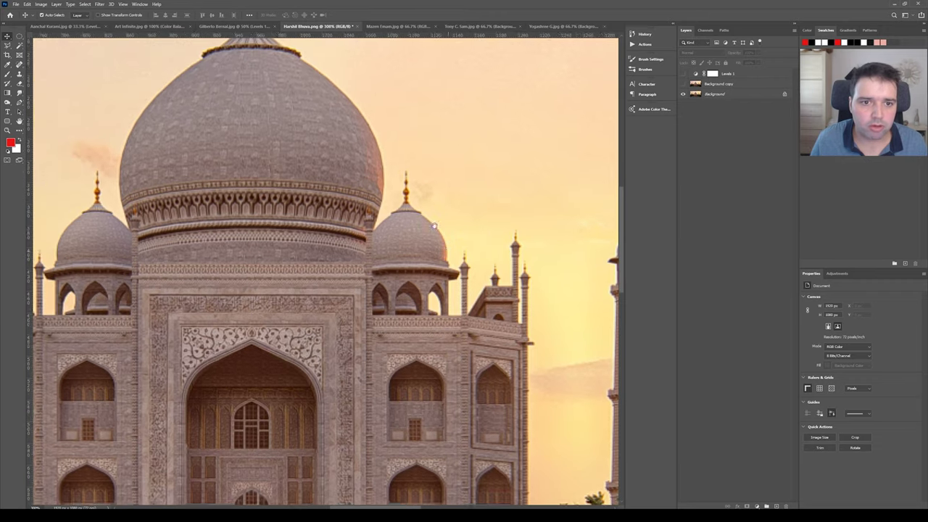
pyautogui.hscroll(-2, 233, 154)
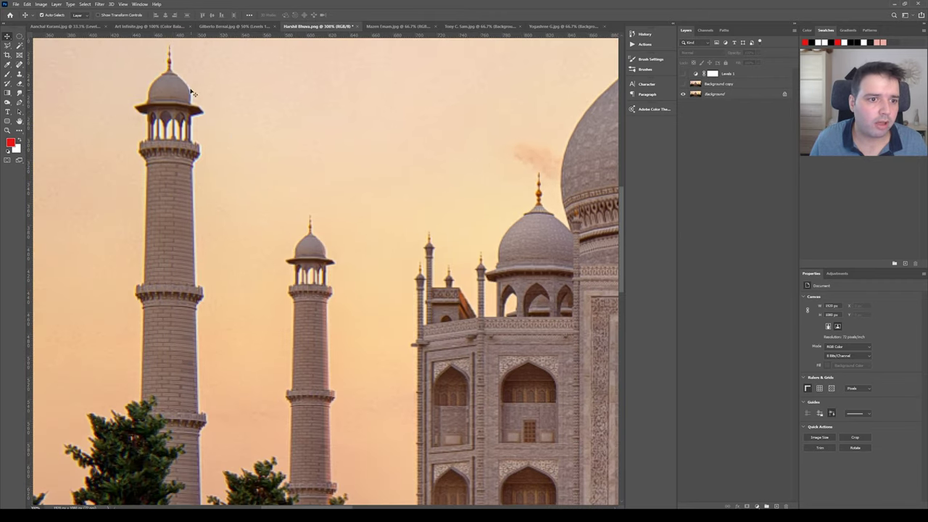
pyautogui.scroll(2, 225, 130)
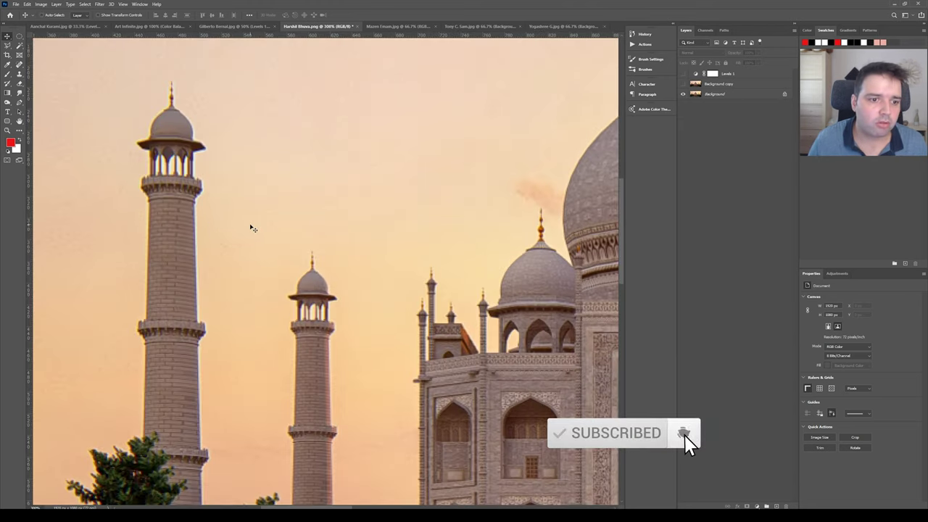
pyautogui.scroll(-5, 253, 227)
# Step: Pan across the garden and pool, then zoom to 200% on the dome and right minarets
pyautogui.moveTo(119, 432); pyautogui.dragTo(136, 247)
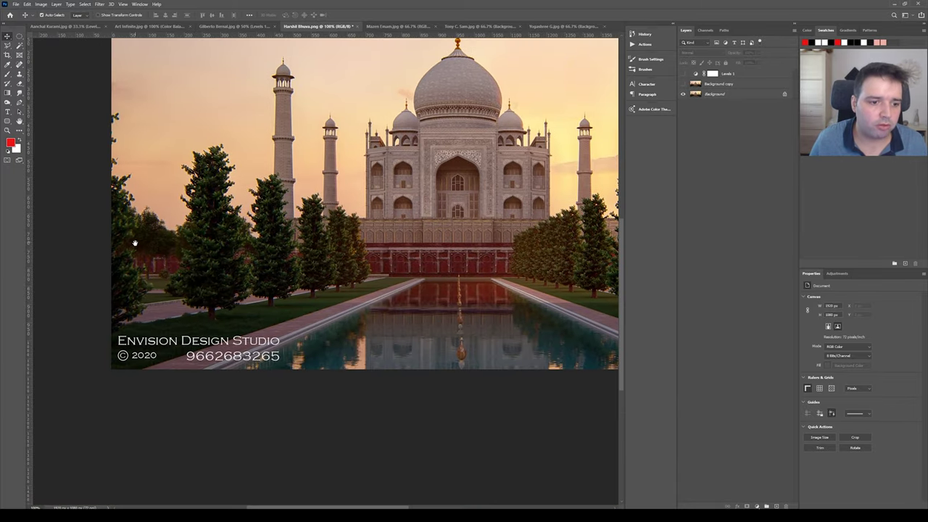
pyautogui.moveTo(247, 271); pyautogui.dragTo(222, 374)
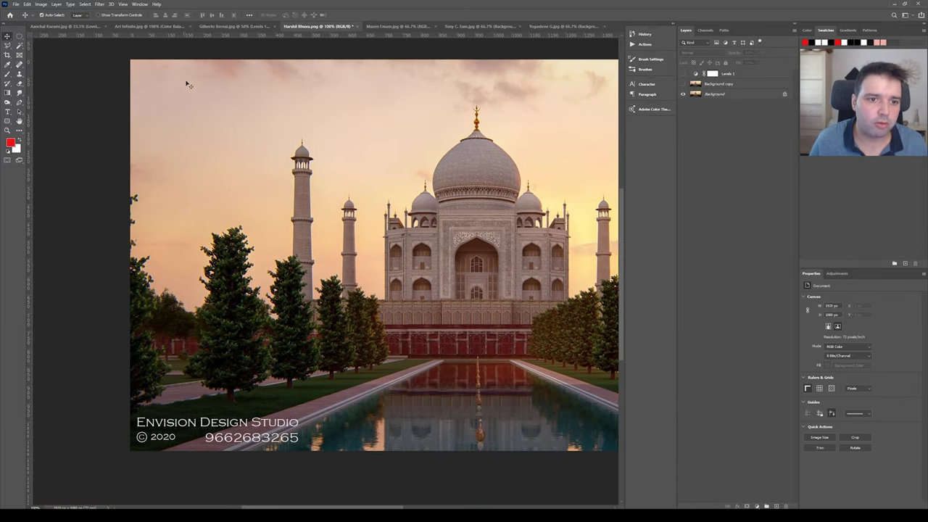
pyautogui.moveTo(349, 366); pyautogui.dragTo(213, 353)
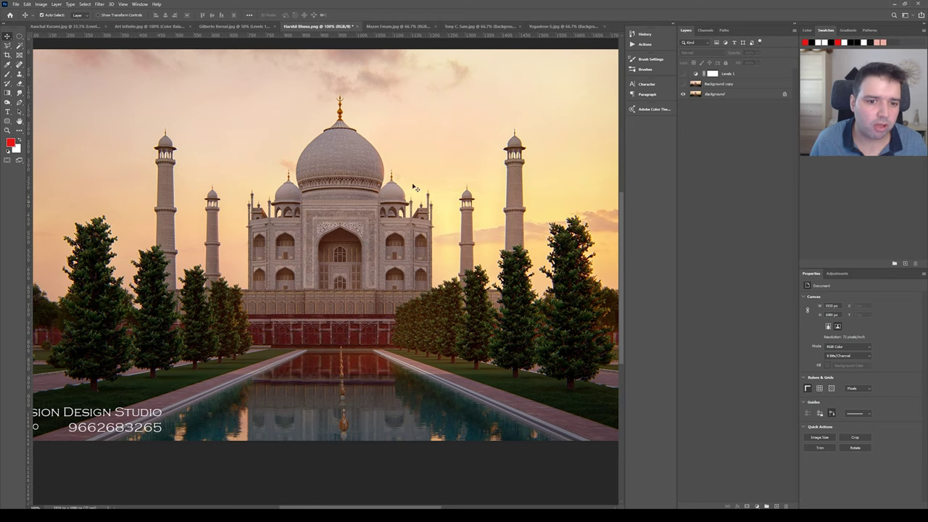
pyautogui.moveTo(362, 279); pyautogui.dragTo(248, 300)
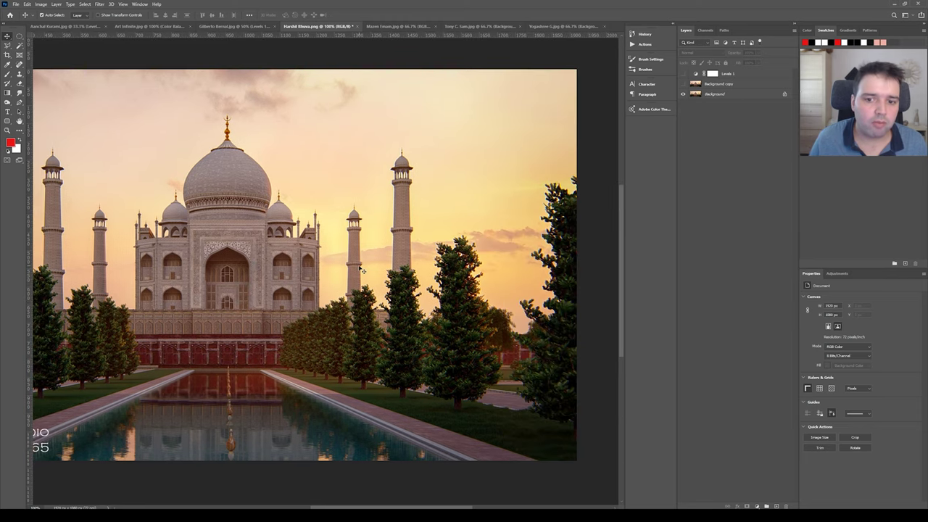
pyautogui.hotkey('ctrl', '+')
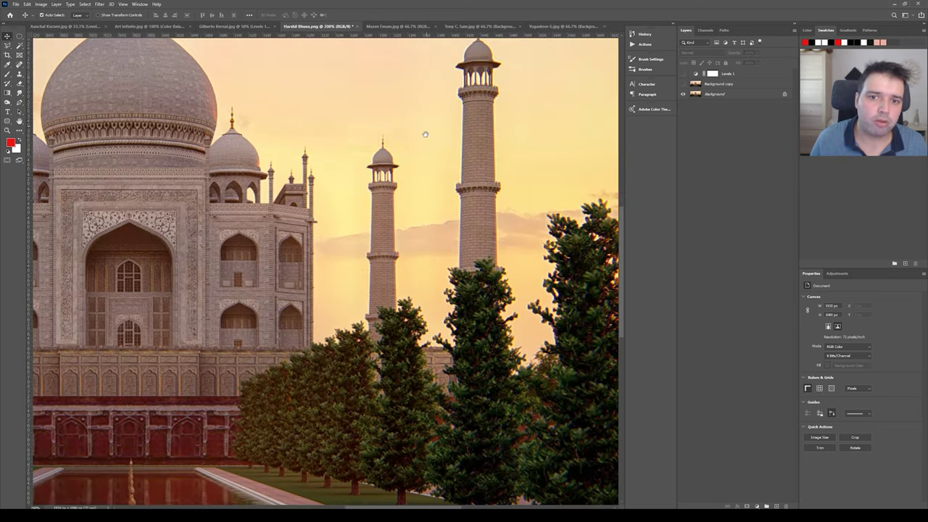
pyautogui.moveTo(424, 135); pyautogui.dragTo(321, 130)
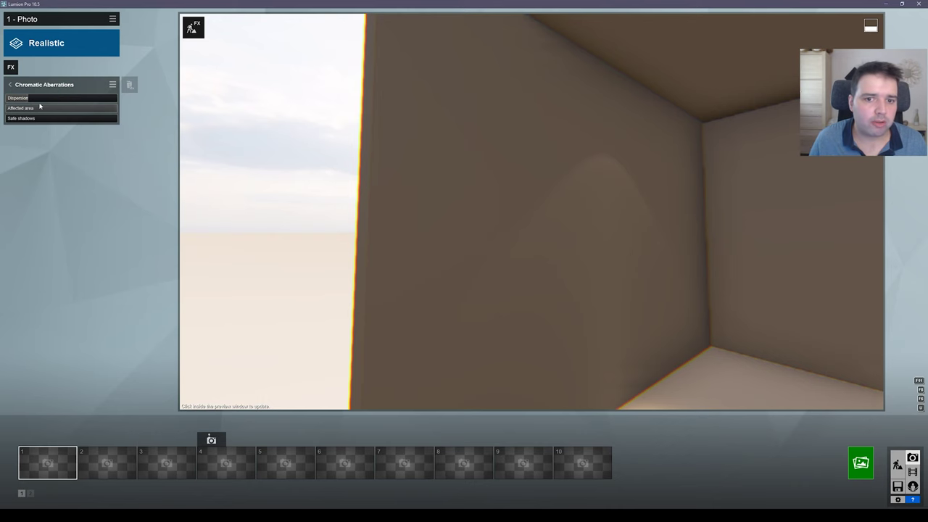
# Step: Compare the preview with Chromatic Aberrations off and on, then set its Dispersion to 0.0
pyautogui.moveTo(339, 193)
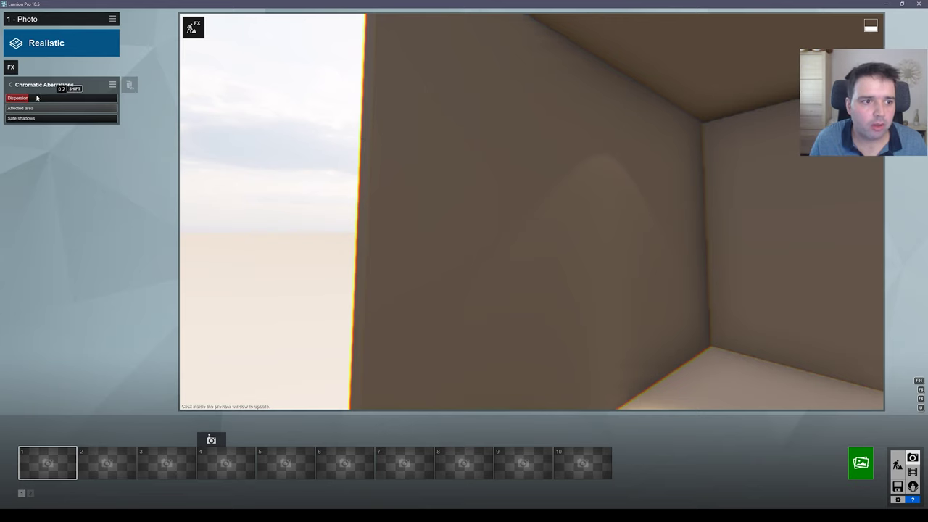
pyautogui.click(10, 84)
pyautogui.click(111, 84)
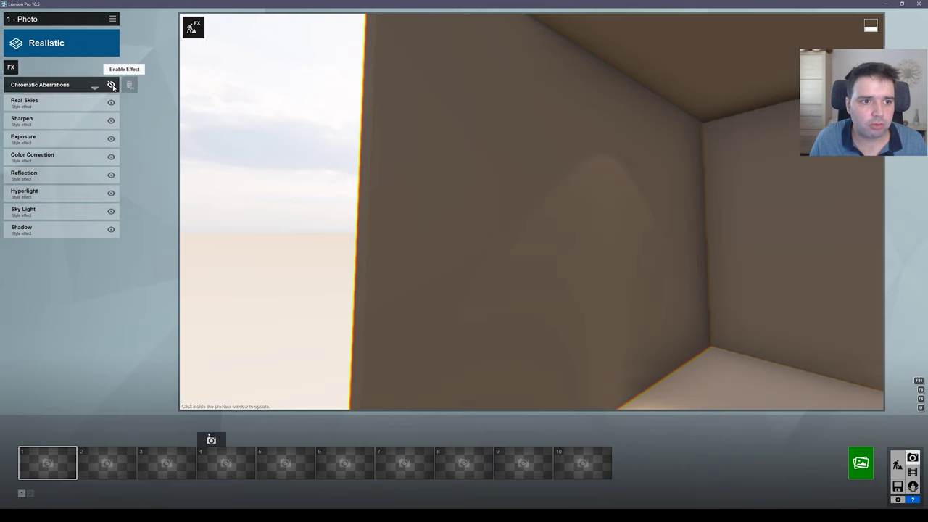
pyautogui.moveTo(374, 111)
pyautogui.press('d')
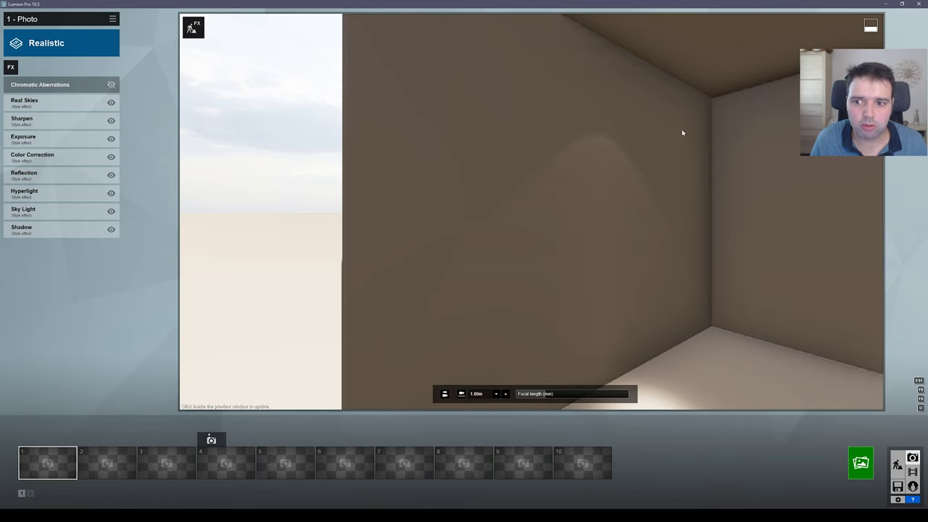
pyautogui.click(111, 84)
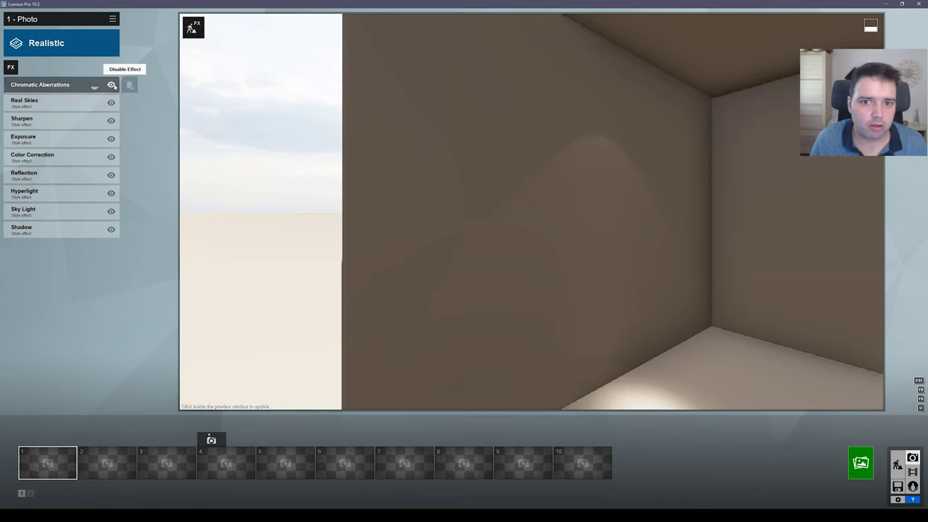
pyautogui.click(40, 84)
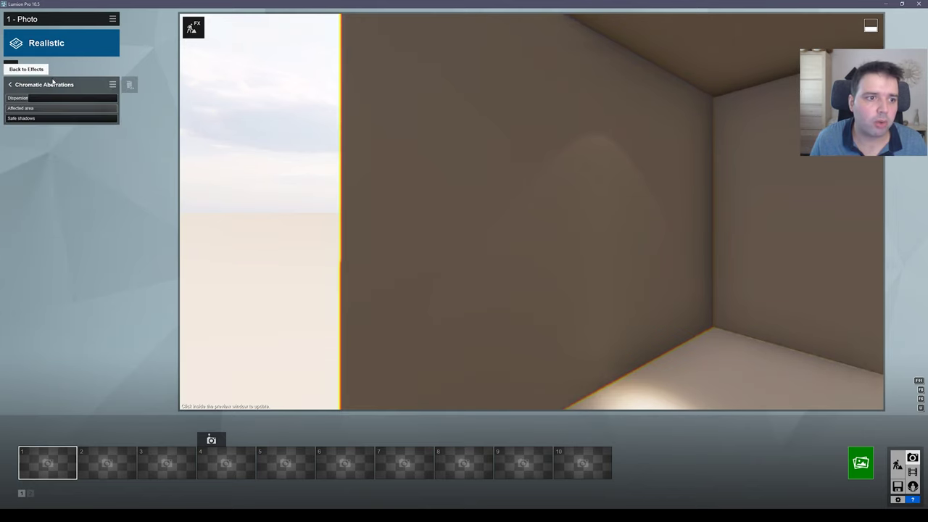
pyautogui.moveTo(28, 98); pyautogui.dragTo(9, 102)
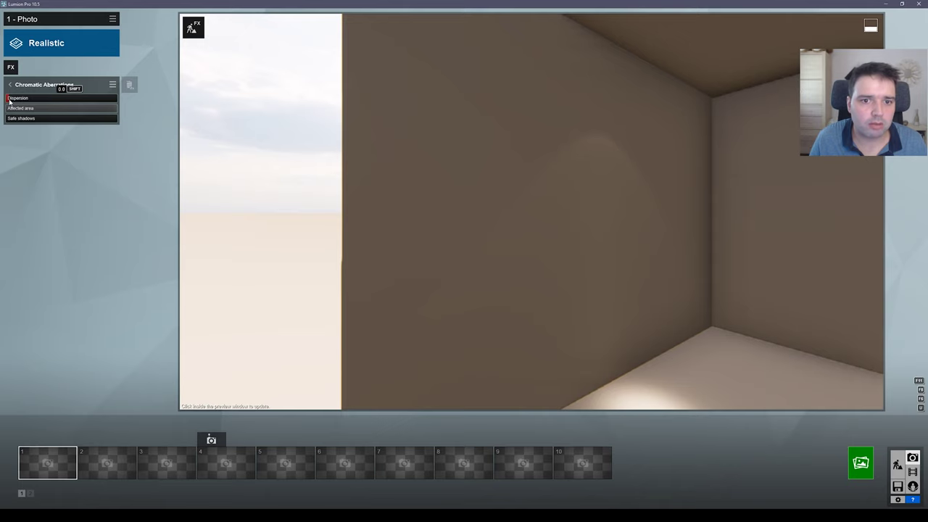
pyautogui.moveTo(192, 150); pyautogui.dragTo(192, 150)
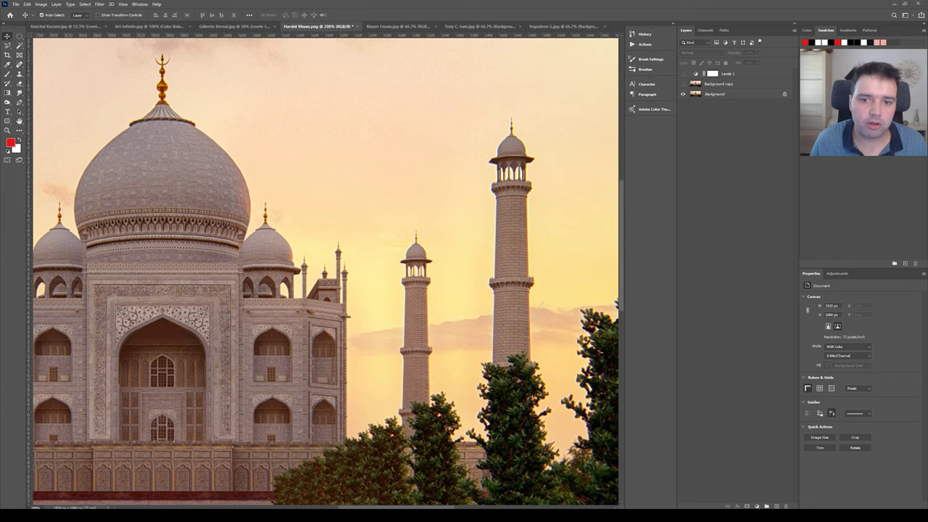
# Step: Zoom out to 66.7% to show the whole Taj Mahal, select Background and pick the Brush
pyautogui.hotkey('ctrl', '-')
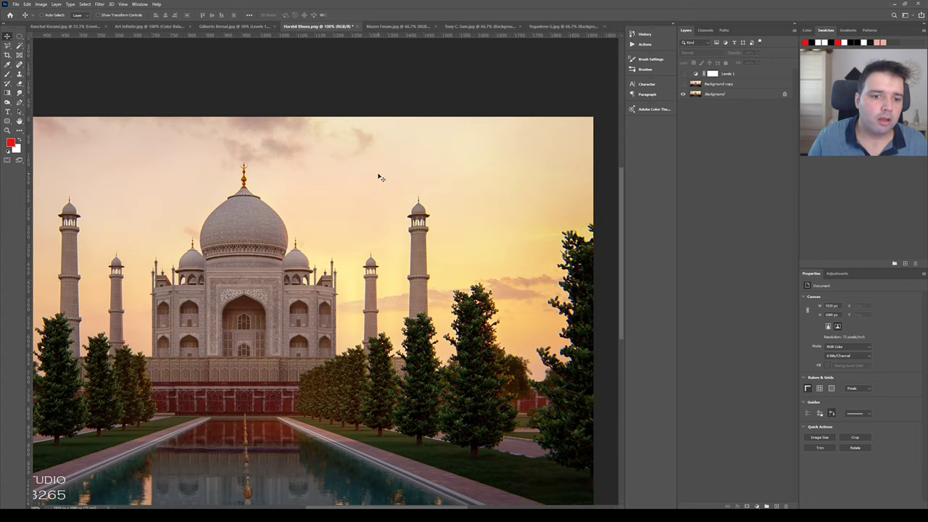
pyautogui.hotkey('ctrl', '-')
pyautogui.click(526, 187)
pyautogui.press('b')
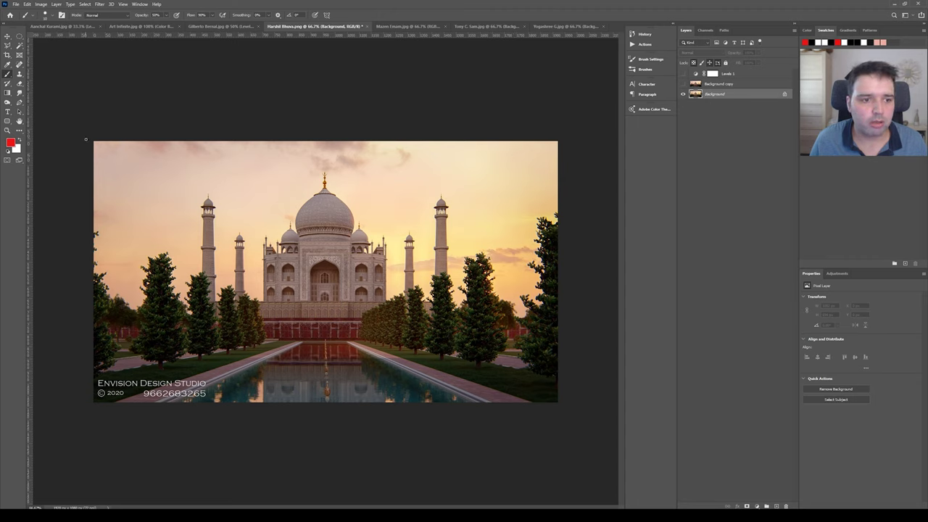
pyautogui.moveTo(209, 142); pyautogui.dragTo(150, 176)
pyautogui.hotkey('ctrl', 'z')
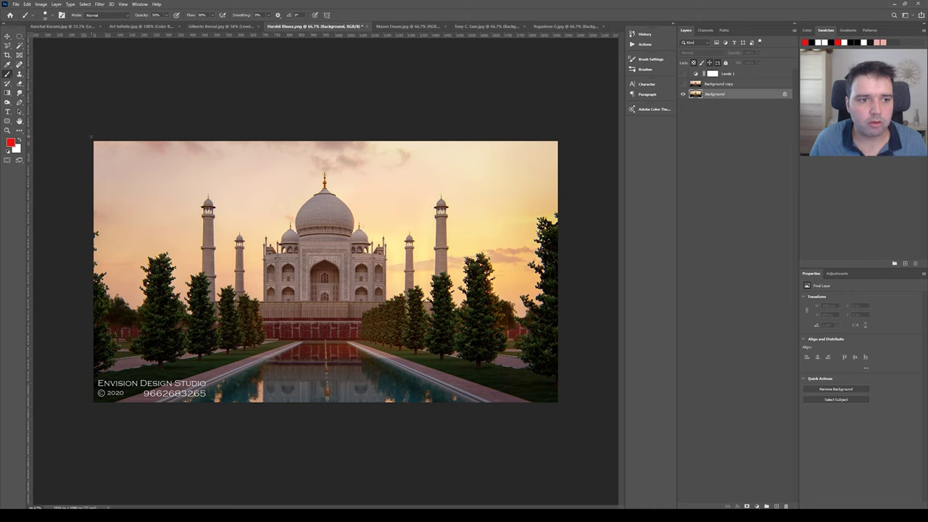
pyautogui.moveTo(109, 149); pyautogui.dragTo(224, 217)
pyautogui.hotkey('ctrl', 'z')
pyautogui.moveTo(106, 142); pyautogui.dragTo(248, 239)
pyautogui.moveTo(301, 345); pyautogui.dragTo(192, 402)
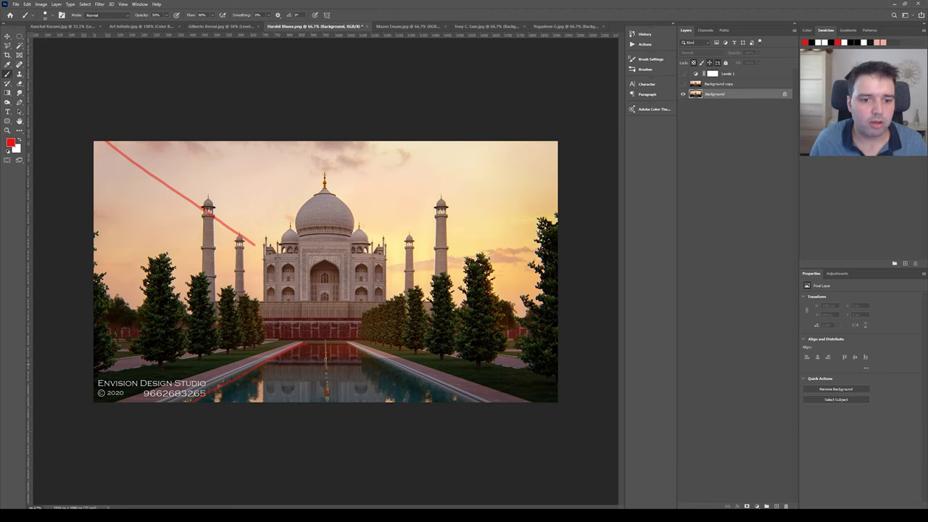
pyautogui.moveTo(417, 391); pyautogui.dragTo(435, 402)
pyautogui.moveTo(377, 301); pyautogui.dragTo(561, 251)
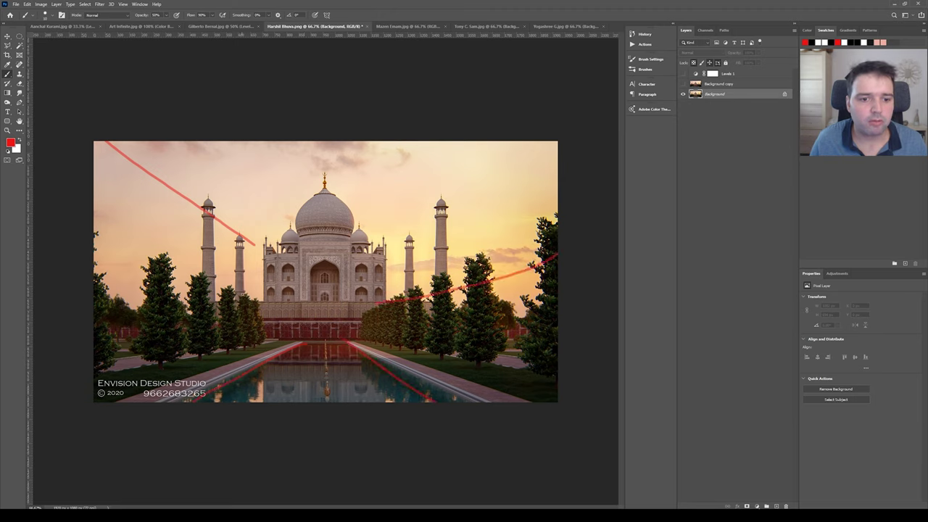
pyautogui.moveTo(107, 267); pyautogui.dragTo(256, 317)
pyautogui.moveTo(392, 236); pyautogui.dragTo(529, 141)
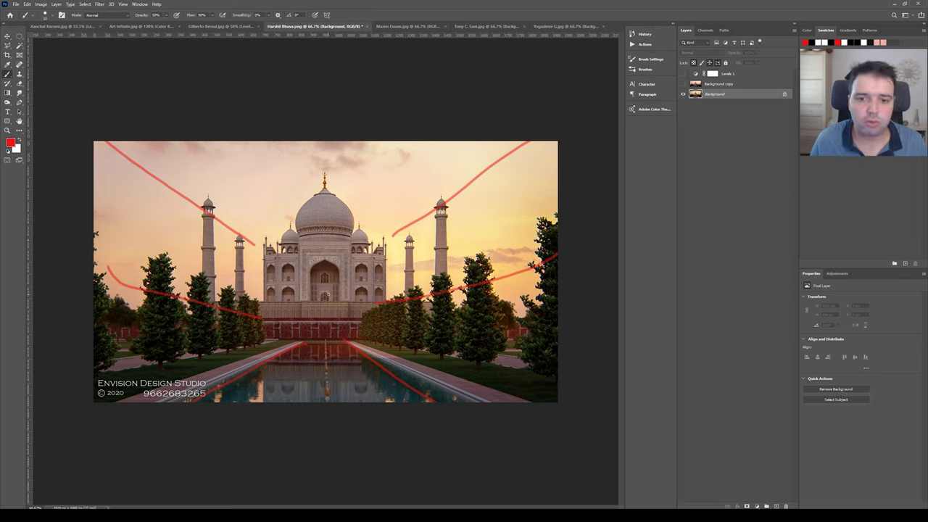
pyautogui.hotkey('ctrl', 'z')
pyautogui.hotkey('ctrl', 'z')
pyautogui.hotkey('ctrl', 'z')
pyautogui.hotkey('ctrl', 'z')
pyautogui.hotkey('ctrl', 'z')
pyautogui.hotkey('ctrl', 'z')
pyautogui.hotkey('ctrl', 'z')
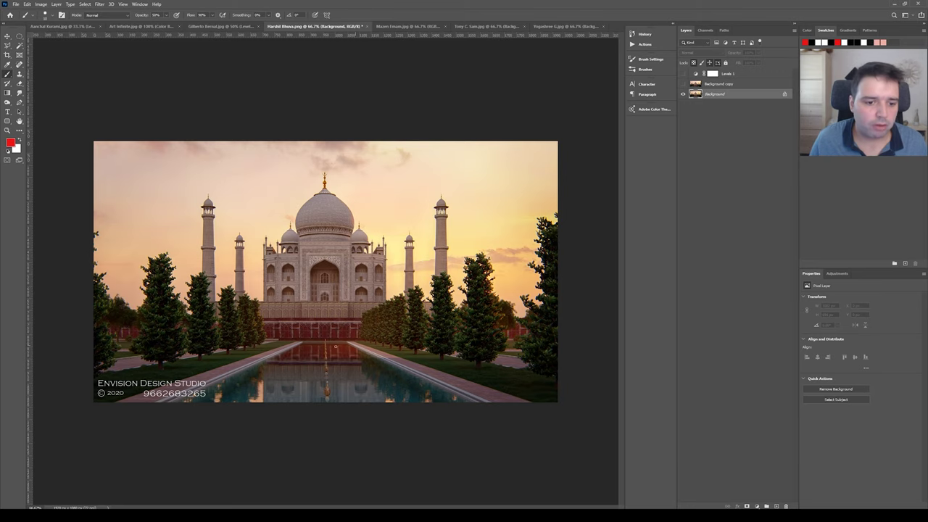
pyautogui.hotkey('ctrl', '+')
pyautogui.hotkey('ctrl', '+')
pyautogui.hotkey('ctrl', '+')
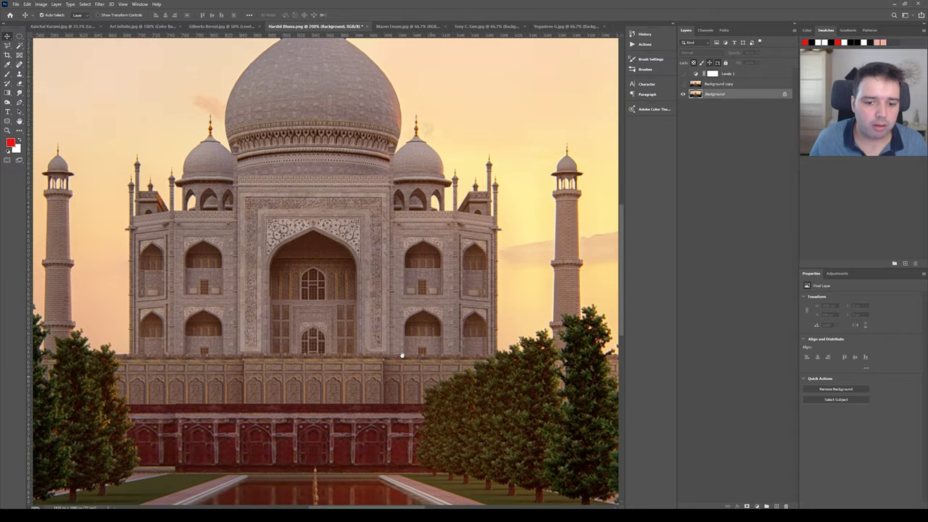
pyautogui.moveTo(401, 355); pyautogui.dragTo(263, 253)
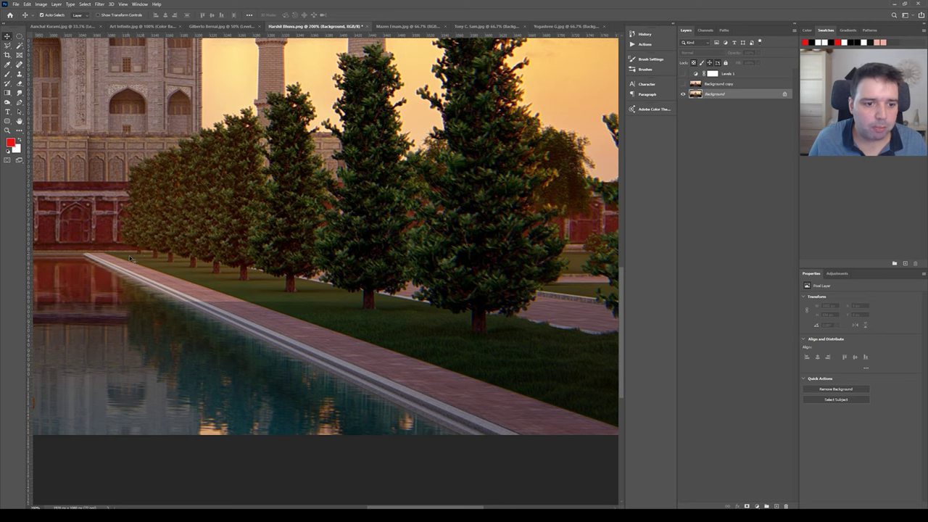
pyautogui.scroll(1, 271, 355)
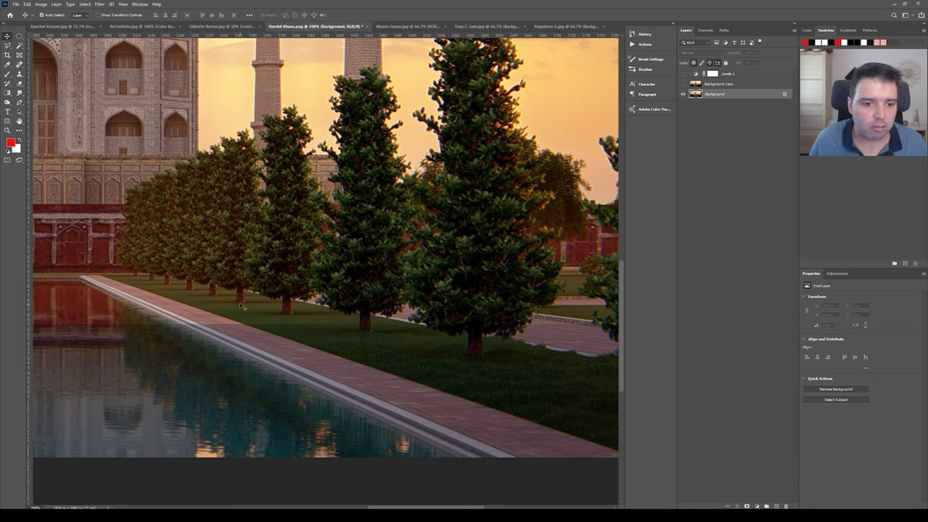
pyautogui.hscroll(15, 131, 269)
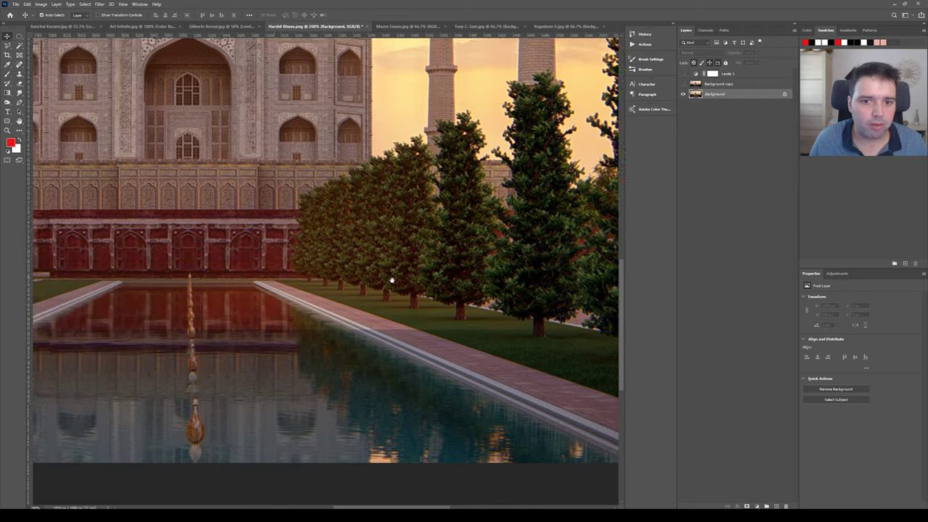
pyautogui.scroll(-3, 453, 223)
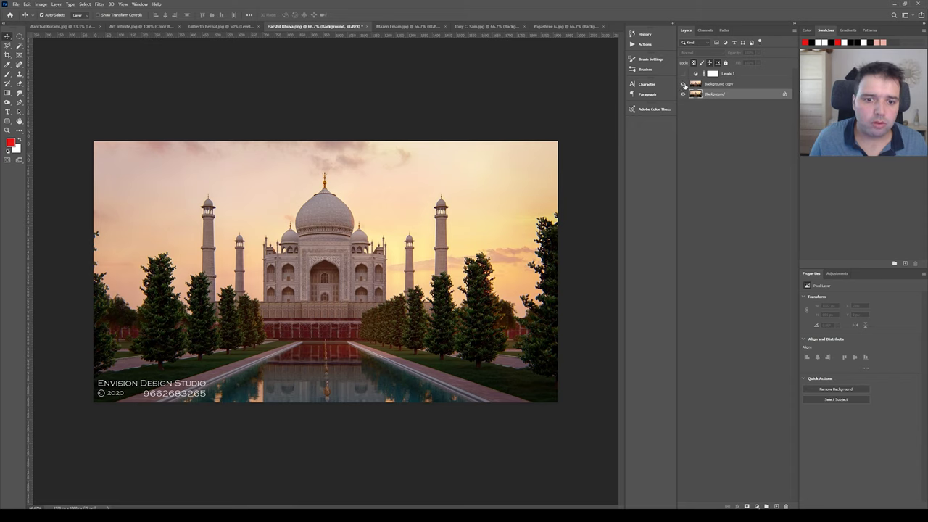
# Step: Select Background copy, make Levels 1 visible and show its histogram in Properties
pyautogui.click(713, 85)
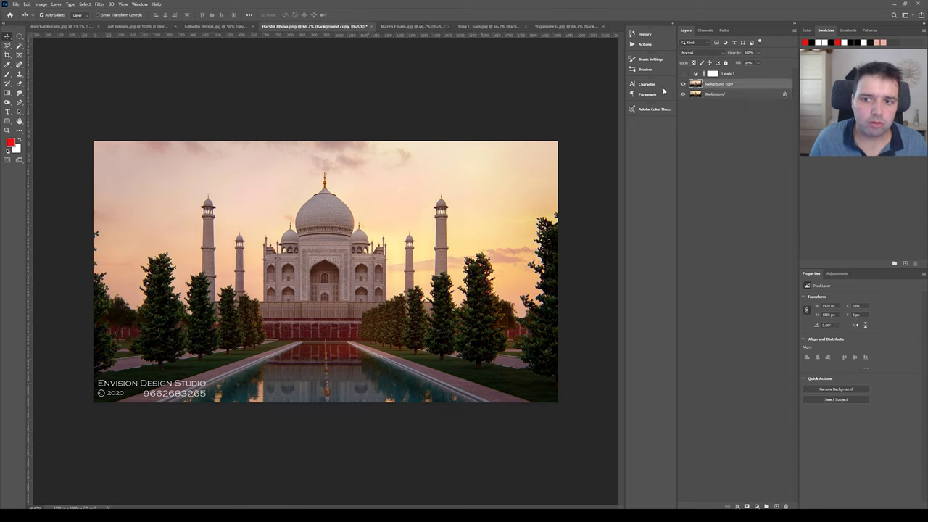
pyautogui.click(682, 74)
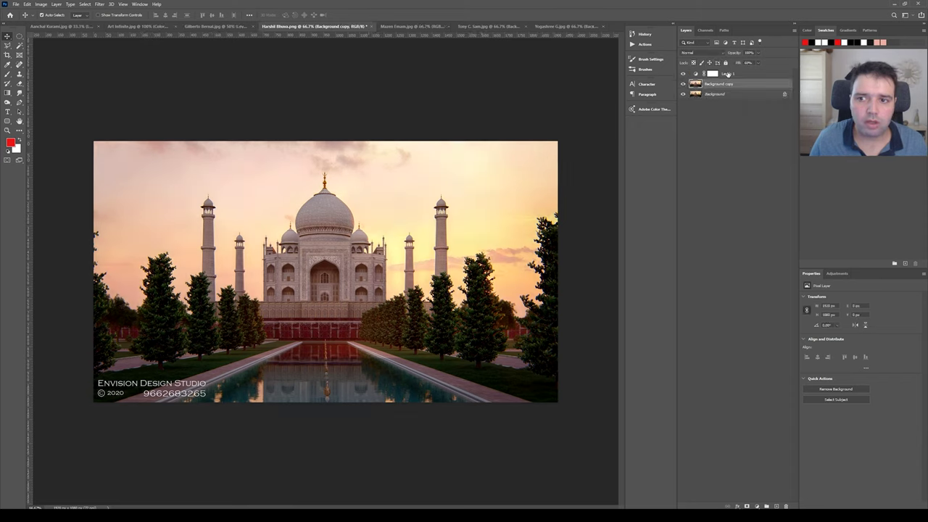
pyautogui.click(727, 74)
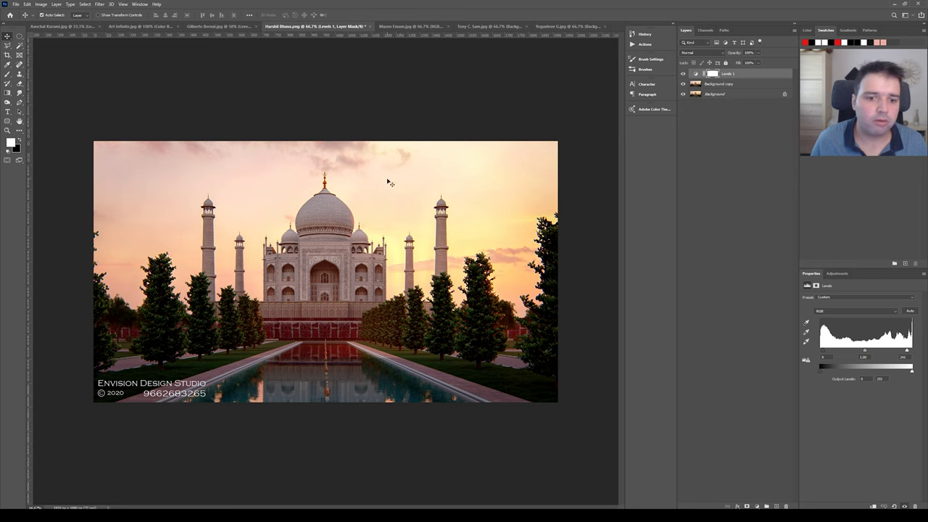
pyautogui.click(397, 29)
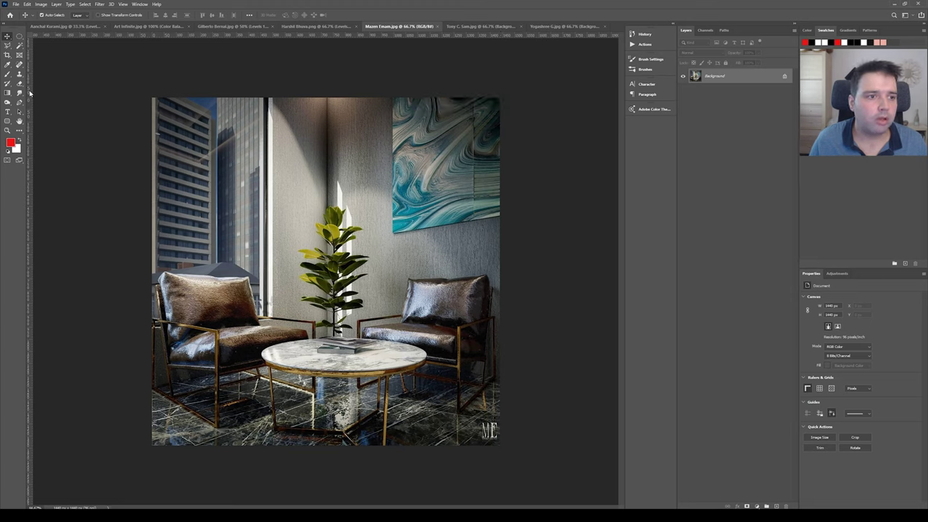
# Step: Place a vertical guide at X 720 px, undo it, and zoom to 200% to inspect
pyautogui.moveTo(30, 92); pyautogui.dragTo(327, 125)
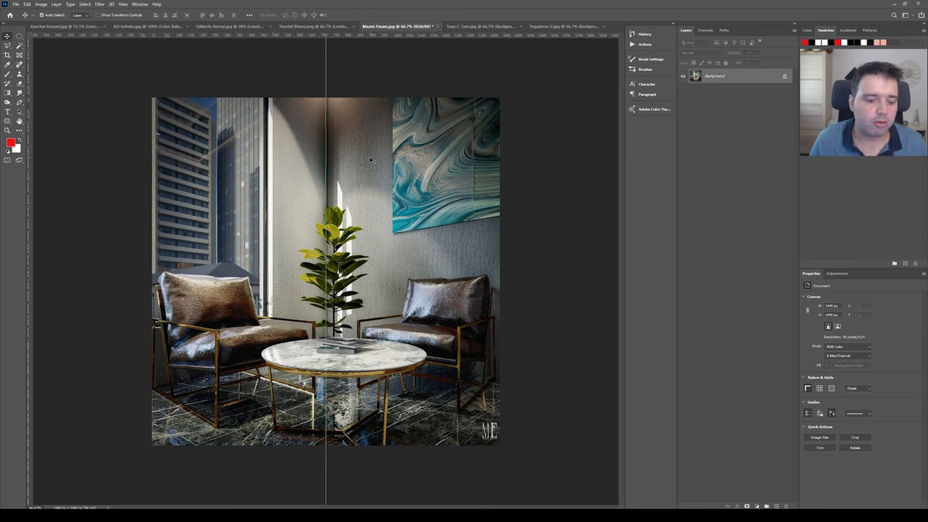
pyautogui.hotkey('ctrl', 'z')
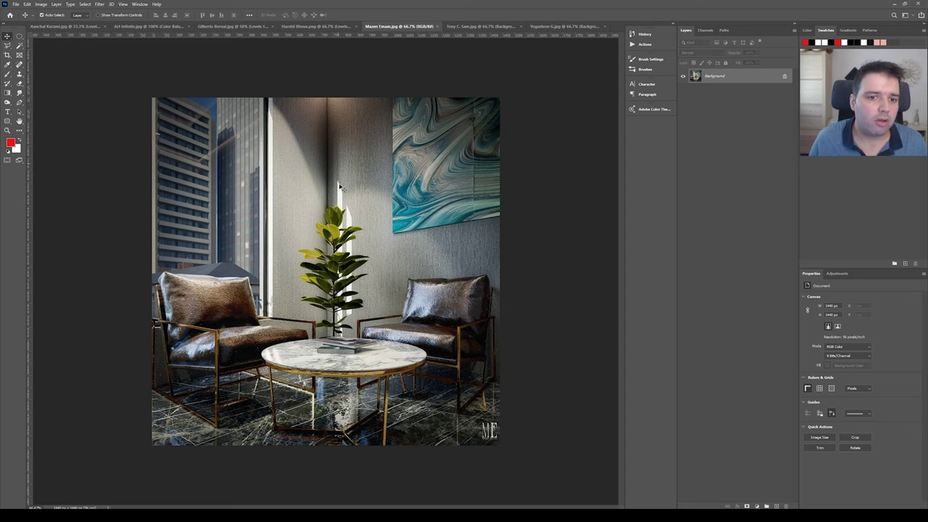
pyautogui.hotkey('ctrl', '+')
pyautogui.hotkey('ctrl', '+')
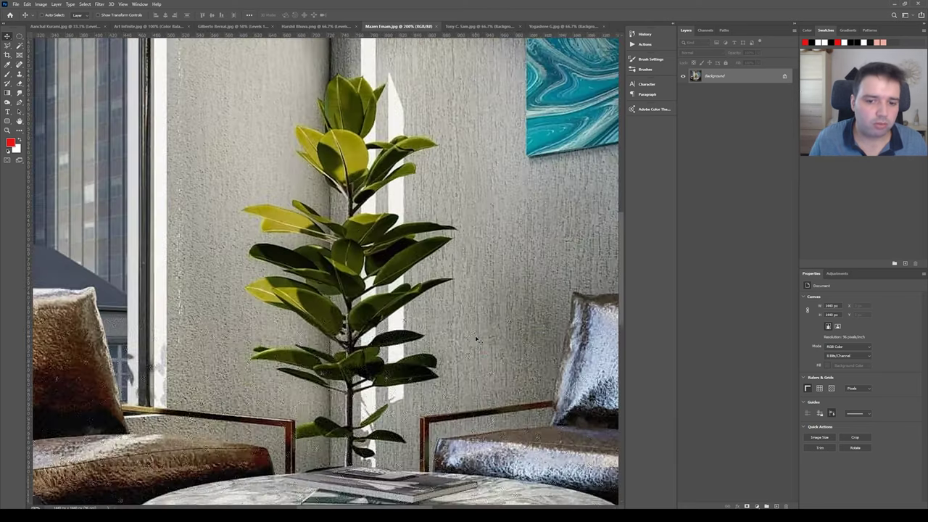
pyautogui.moveTo(471, 341); pyautogui.dragTo(307, 269)
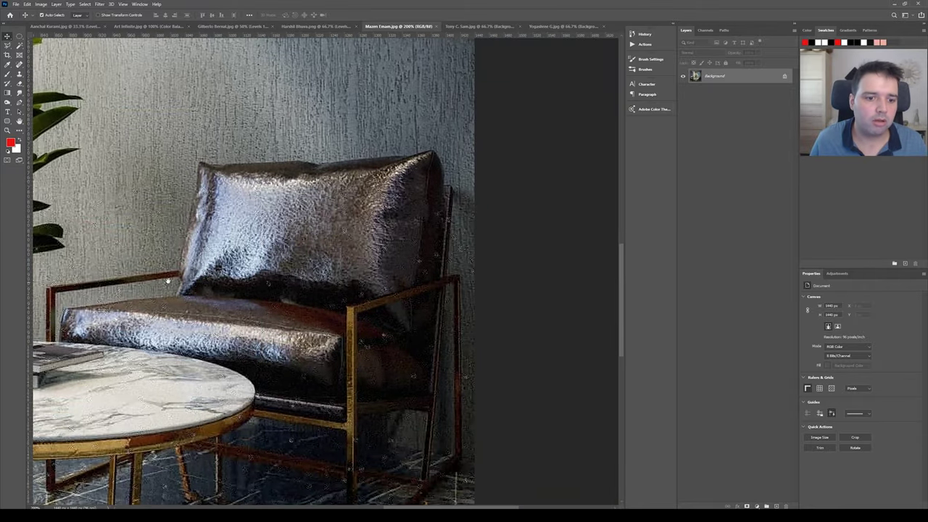
pyautogui.moveTo(167, 280); pyautogui.dragTo(384, 250)
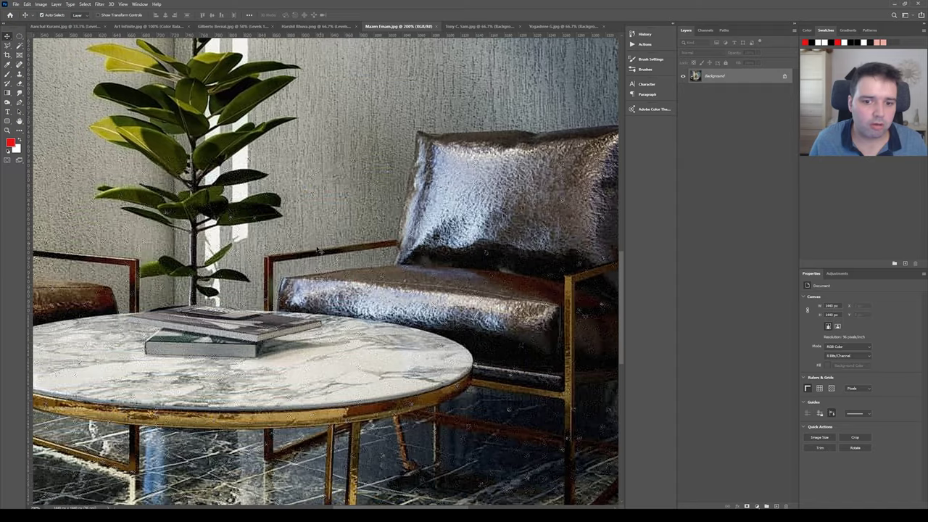
pyautogui.moveTo(319, 250); pyautogui.dragTo(580, 253)
pyautogui.moveTo(194, 186); pyautogui.dragTo(363, 219)
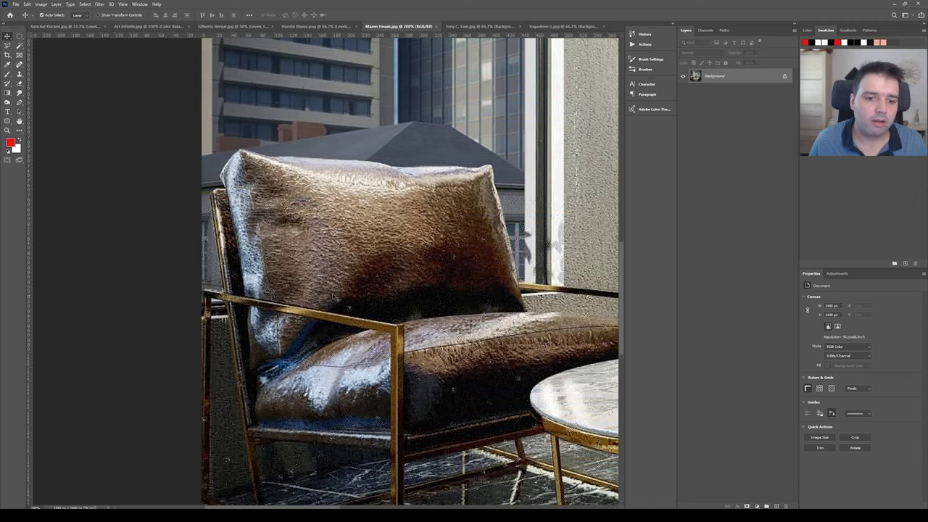
pyautogui.moveTo(267, 268); pyautogui.dragTo(280, 229)
pyautogui.moveTo(465, 400); pyautogui.dragTo(274, 383)
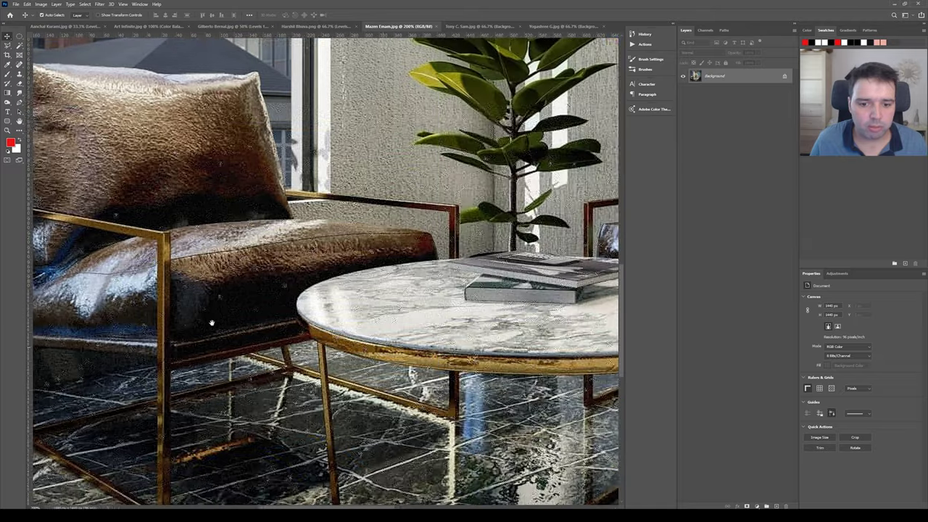
pyautogui.moveTo(593, 373); pyautogui.dragTo(332, 337)
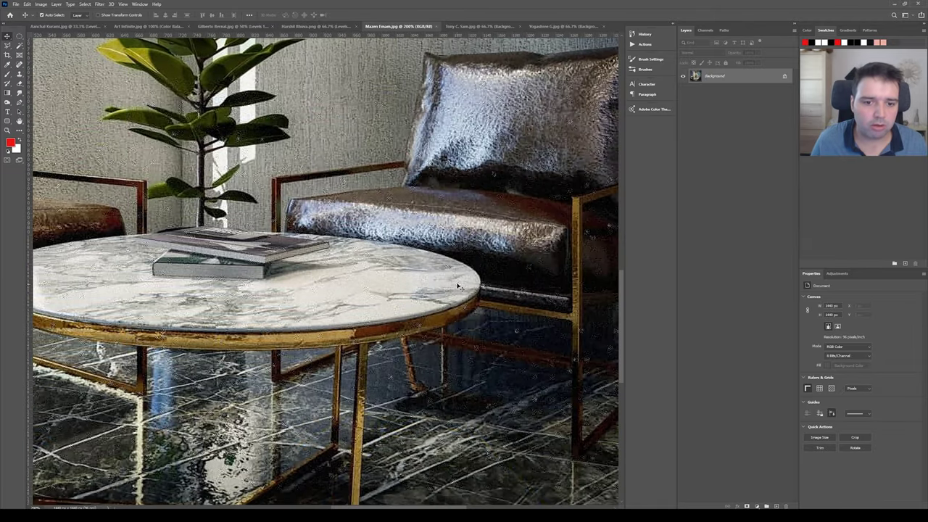
pyautogui.moveTo(358, 211); pyautogui.dragTo(446, 437)
pyautogui.hotkey('ctrl', '-')
pyautogui.hotkey('ctrl', '-')
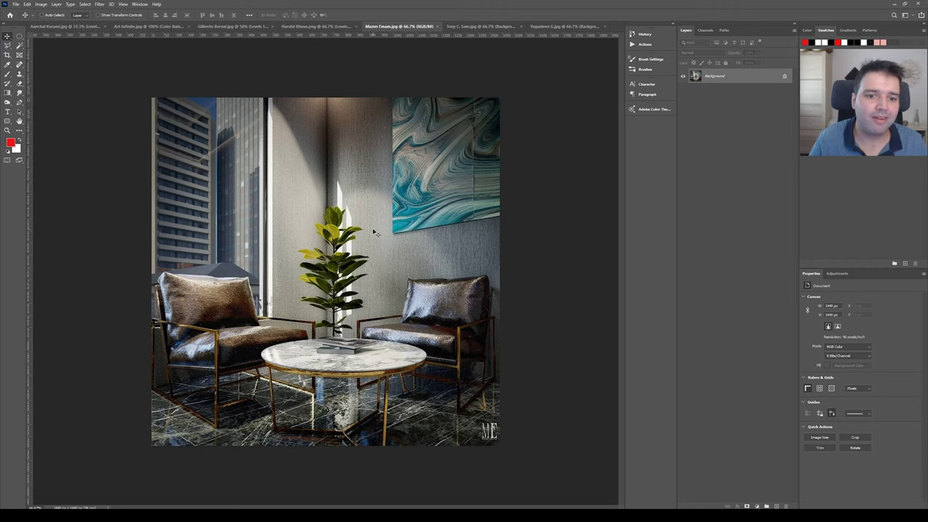
pyautogui.hotkey('ctrl', '+')
pyautogui.moveTo(253, 208); pyautogui.dragTo(278, 186)
pyautogui.hotkey('ctrl', '+')
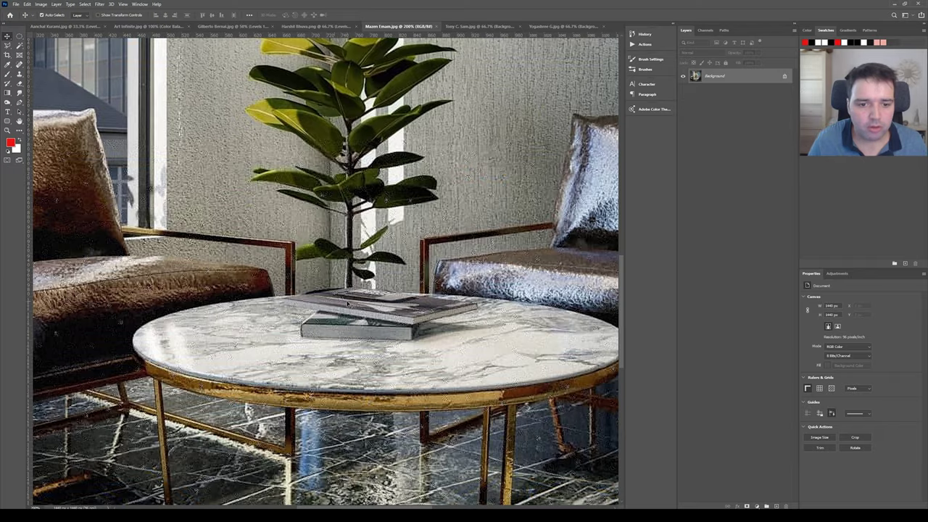
pyautogui.hotkey('ctrl', '-')
pyautogui.hotkey('ctrl', '-')
pyautogui.hotkey('ctrl', '+')
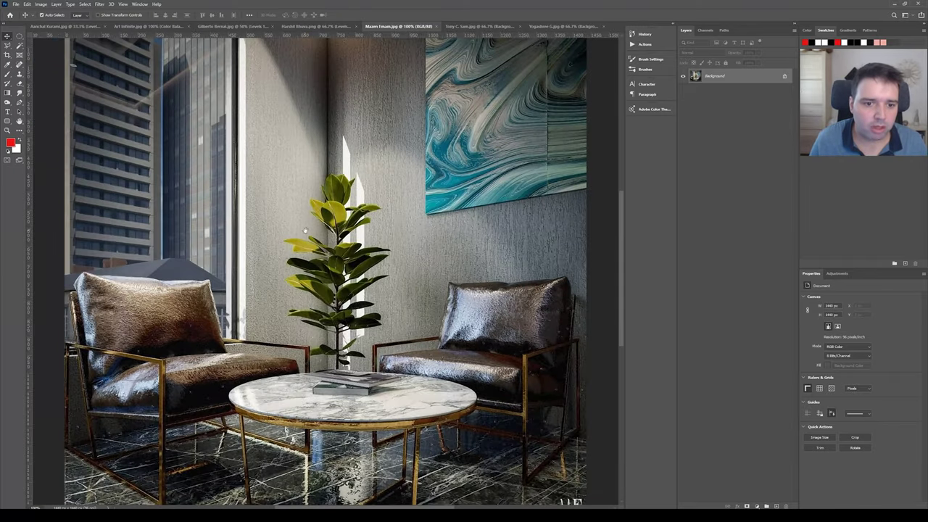
pyautogui.moveTo(305, 231); pyautogui.dragTo(330, 219)
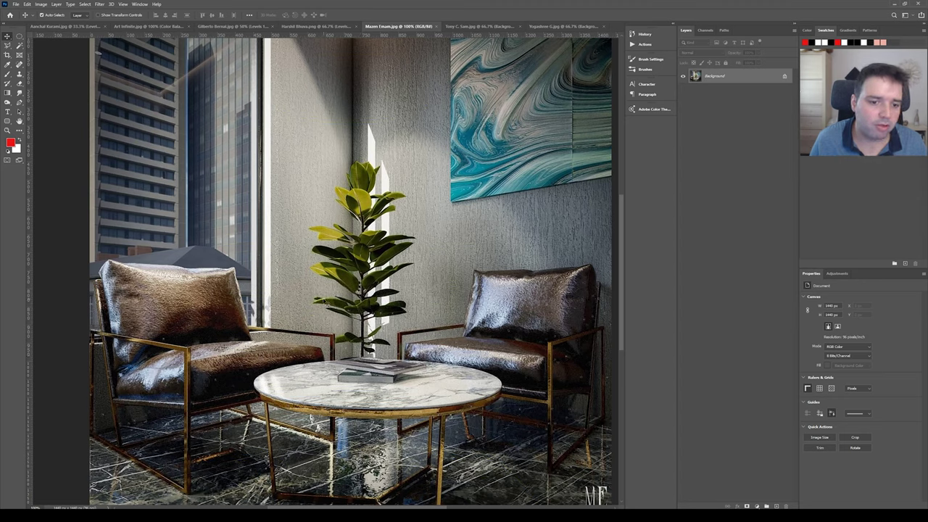
# Step: Sketch red brush loops beside the plant, undo them, and zoom out to the whole render
pyautogui.press('b')
pyautogui.moveTo(300, 254)
pyautogui.mouseDown()
pyautogui.moveTo(253, 297)
pyautogui.moveTo(298, 274)
pyautogui.mouseUp()
pyautogui.moveTo(403, 259)
pyautogui.mouseDown()
pyautogui.moveTo(439, 284)
pyautogui.moveTo(392, 268)
pyautogui.mouseUp()
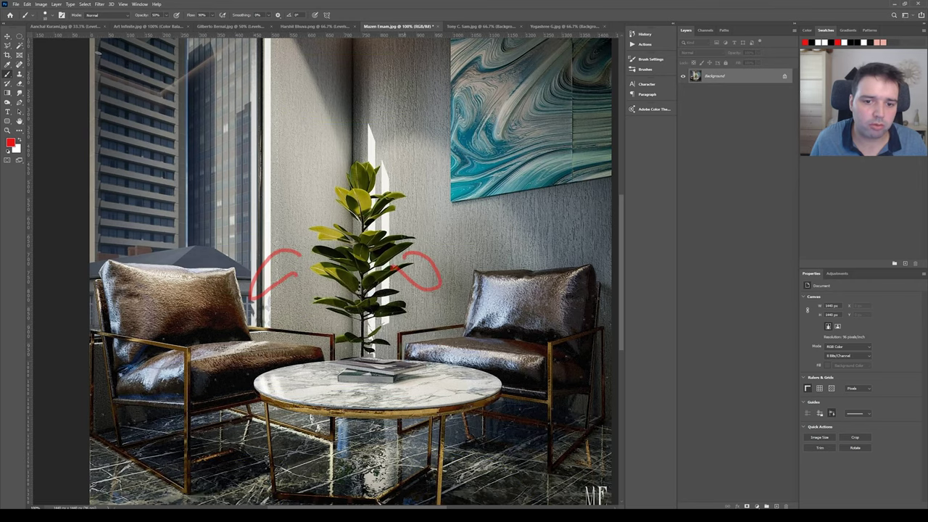
pyautogui.moveTo(319, 189)
pyautogui.mouseDown()
pyautogui.moveTo(284, 193)
pyautogui.moveTo(338, 218)
pyautogui.mouseUp()
pyautogui.moveTo(301, 253); pyautogui.dragTo(391, 287)
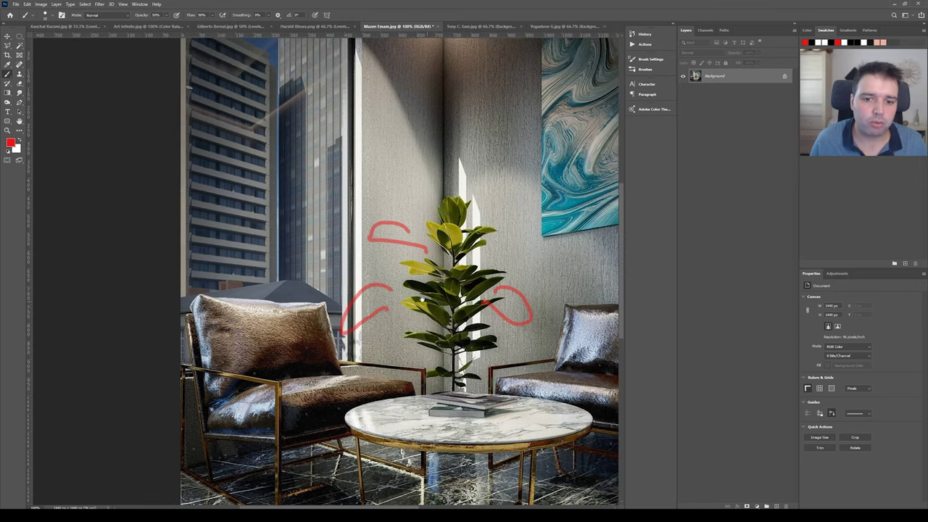
pyautogui.hotkey('ctrl', 'z')
pyautogui.hotkey('ctrl', 'z')
pyautogui.hotkey('ctrl', 'z')
pyautogui.hotkey('ctrl', 'z')
pyautogui.scroll(4, 267, 170)
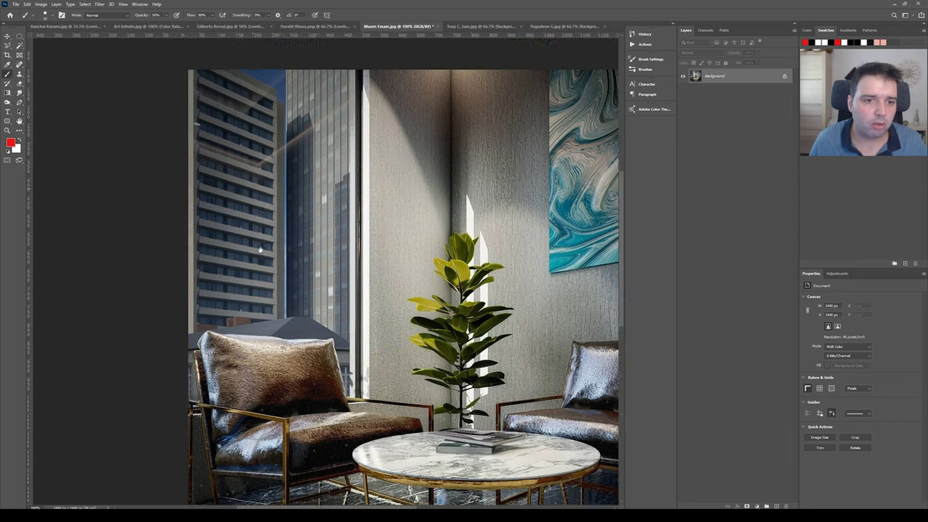
pyautogui.hotkey('ctrl', '-')
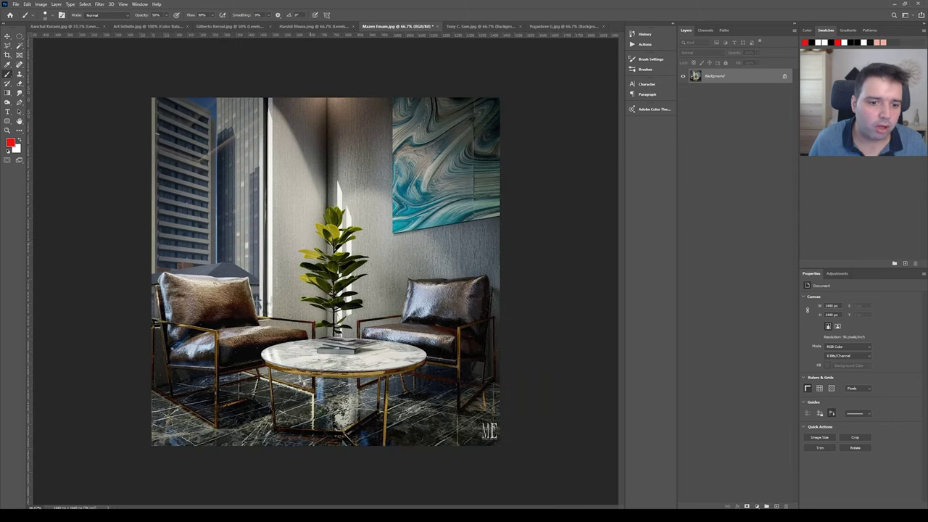
# Step: Try red marks around the plant and left chair, undoing each, then duplicate the image to Layer 1
pyautogui.moveTo(198, 217); pyautogui.dragTo(247, 184)
pyautogui.moveTo(218, 355); pyautogui.dragTo(406, 359)
pyautogui.hotkey('ctrl', 'z')
pyautogui.hotkey('ctrl', 'z')
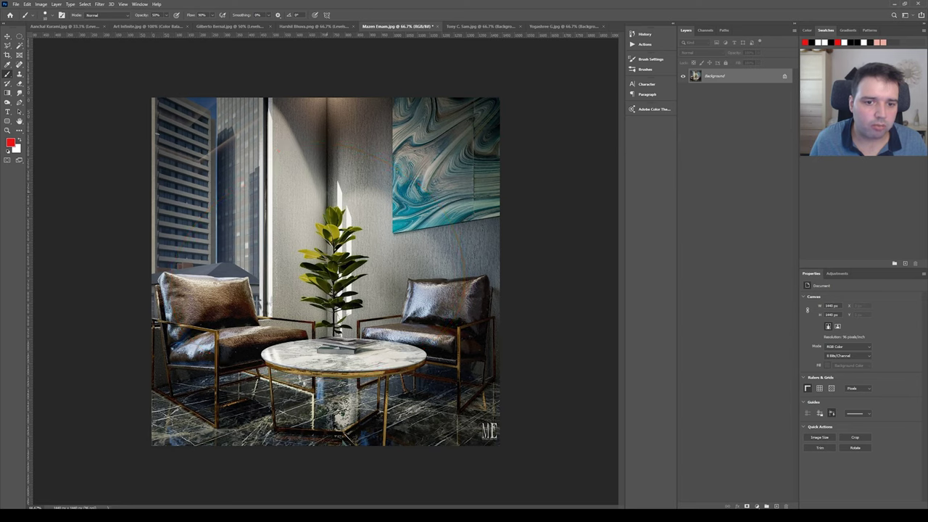
pyautogui.moveTo(330, 169)
pyautogui.mouseDown()
pyautogui.moveTo(316, 315)
pyautogui.moveTo(363, 317)
pyautogui.moveTo(365, 197)
pyautogui.moveTo(331, 173)
pyautogui.mouseUp()
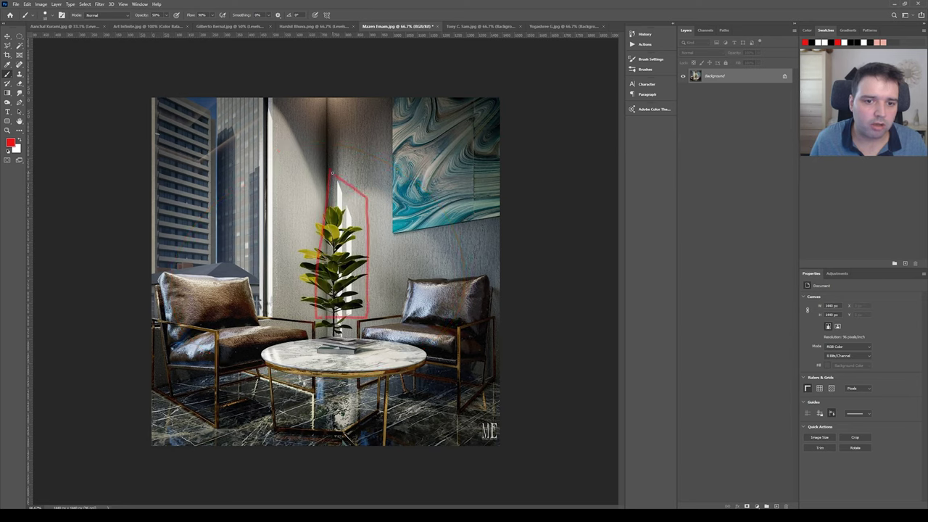
pyautogui.hotkey('ctrl', 'z')
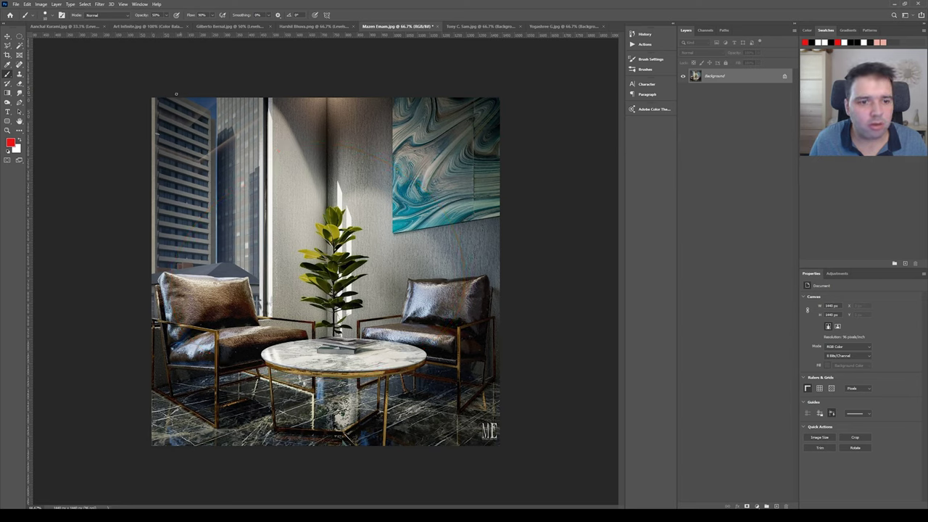
pyautogui.moveTo(231, 297); pyautogui.dragTo(266, 89)
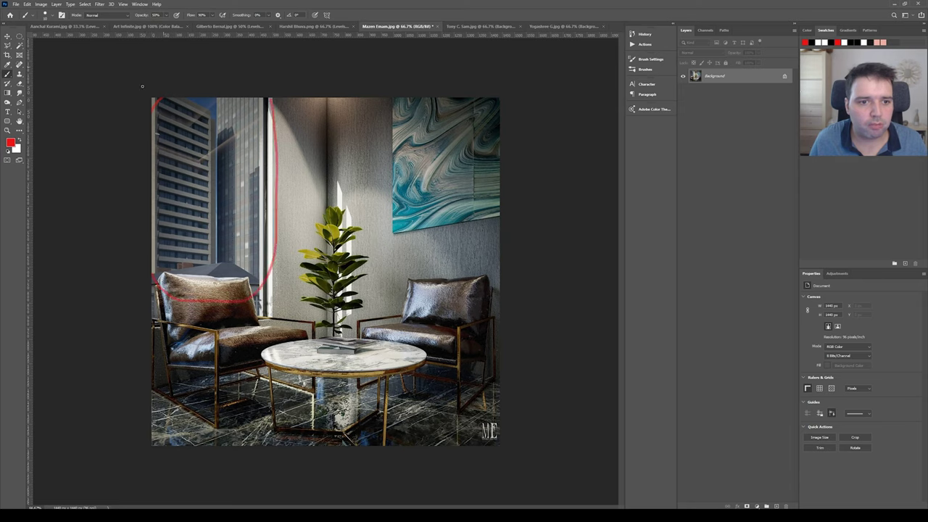
pyautogui.hotkey('ctrl', 'z')
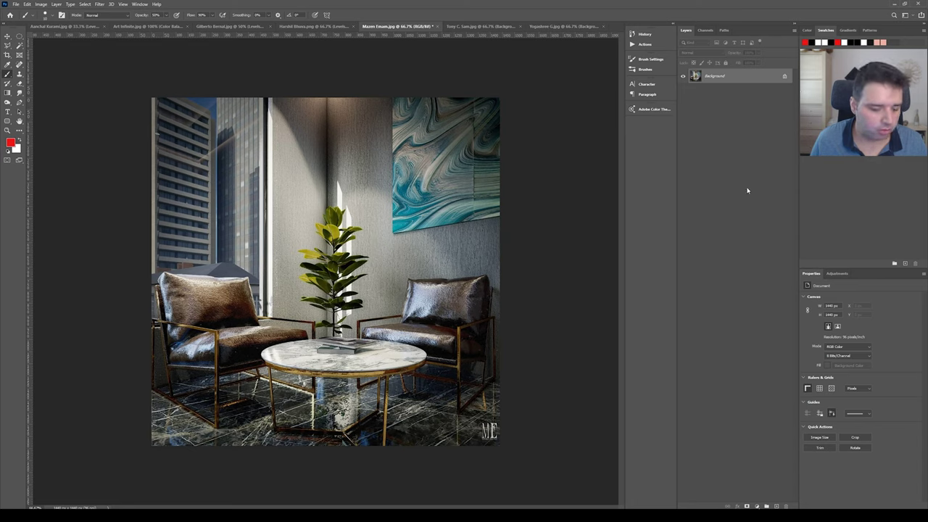
pyautogui.hotkey('ctrl', 'j')
# Step: Brighten Layer 1 with Camera Raw Filter Exposure +2.00 and add a layer mask
pyautogui.click(100, 3)
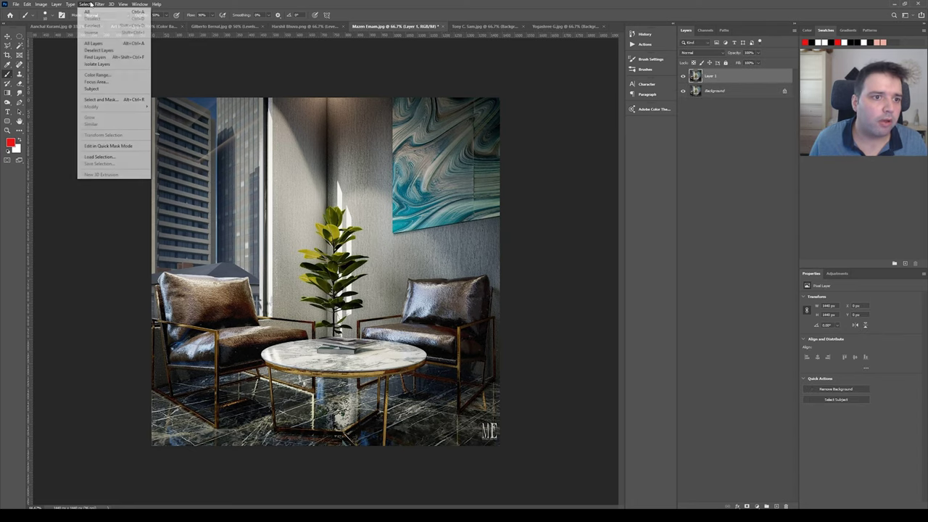
pyautogui.click(115, 48)
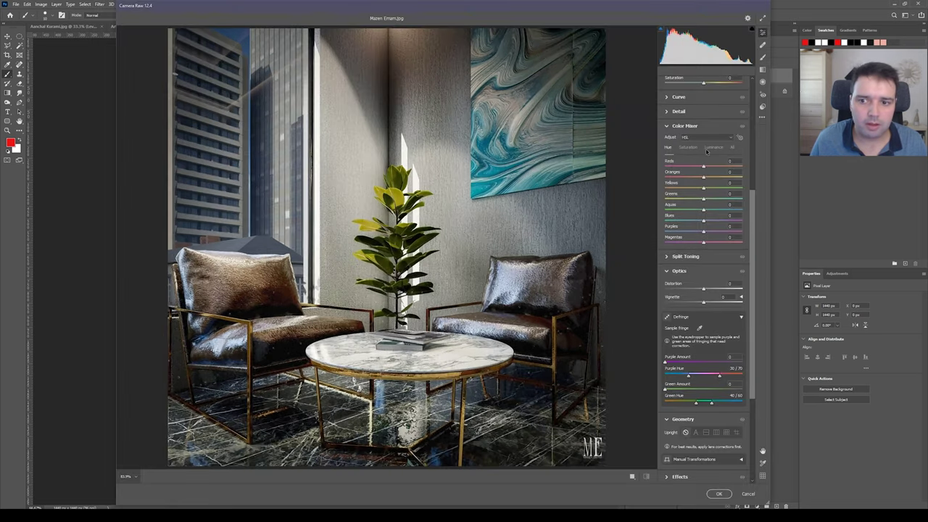
pyautogui.scroll(5, 716, 135)
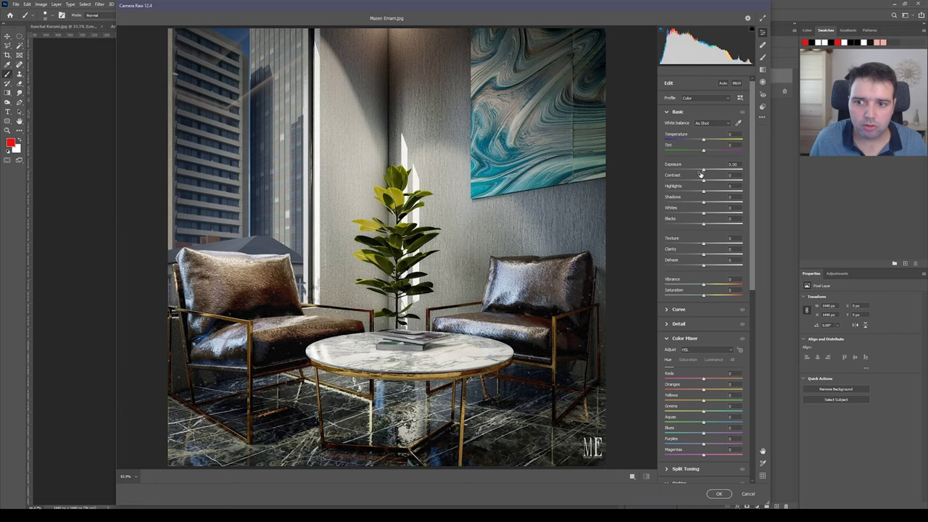
pyautogui.moveTo(706, 172); pyautogui.dragTo(718, 204)
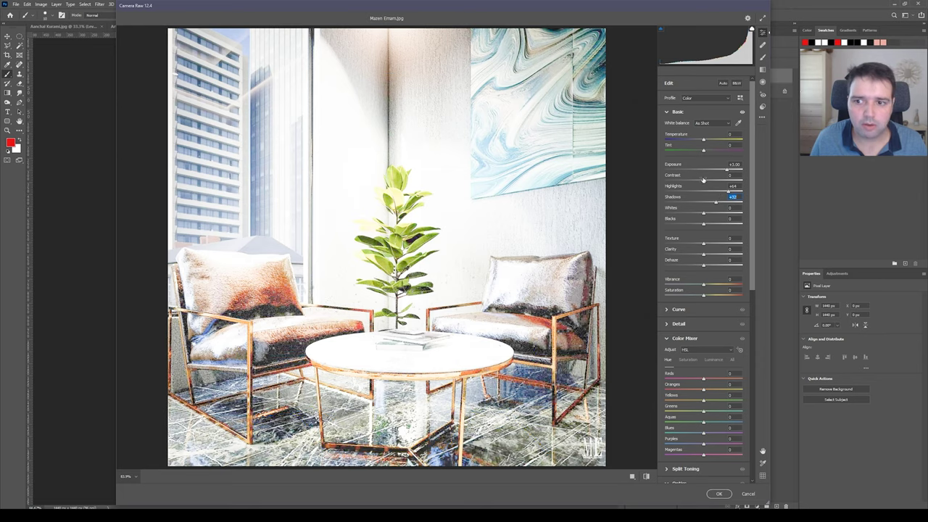
pyautogui.click(721, 494)
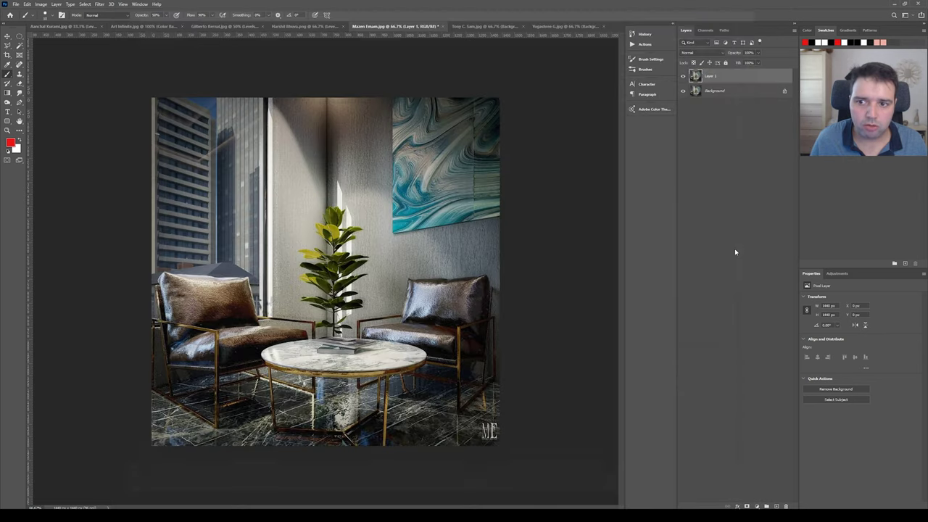
pyautogui.click(746, 505)
pyautogui.rightClick(253, 191)
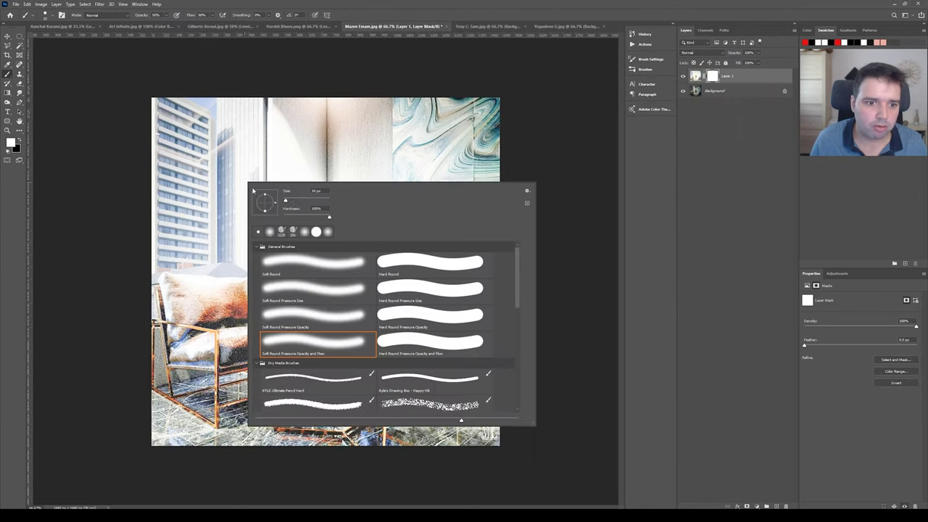
# Step: Invert Layer 1's mask to black and set up a large, soft white brush
pyautogui.moveTo(297, 201); pyautogui.dragTo(316, 201)
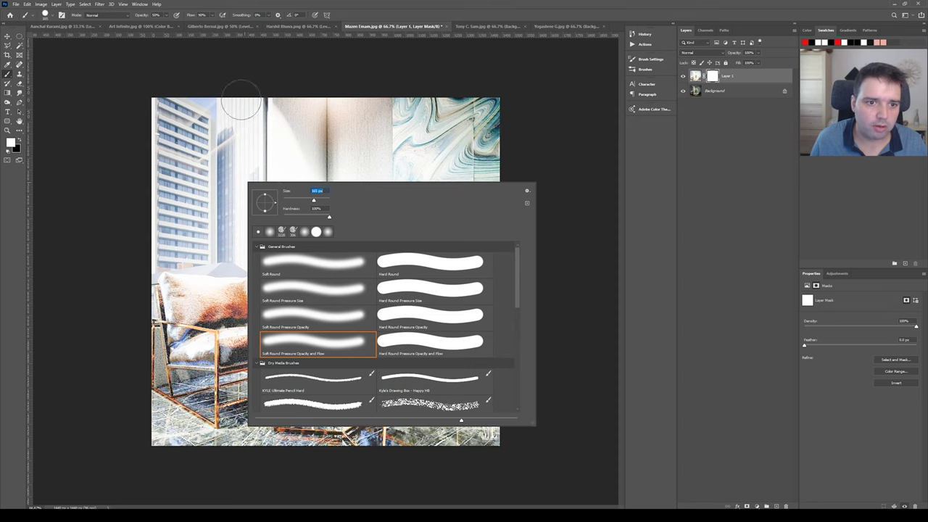
pyautogui.press('Return')
pyautogui.press('x')
pyautogui.hotkey('alt', 'BackSpace')
pyautogui.press('x')
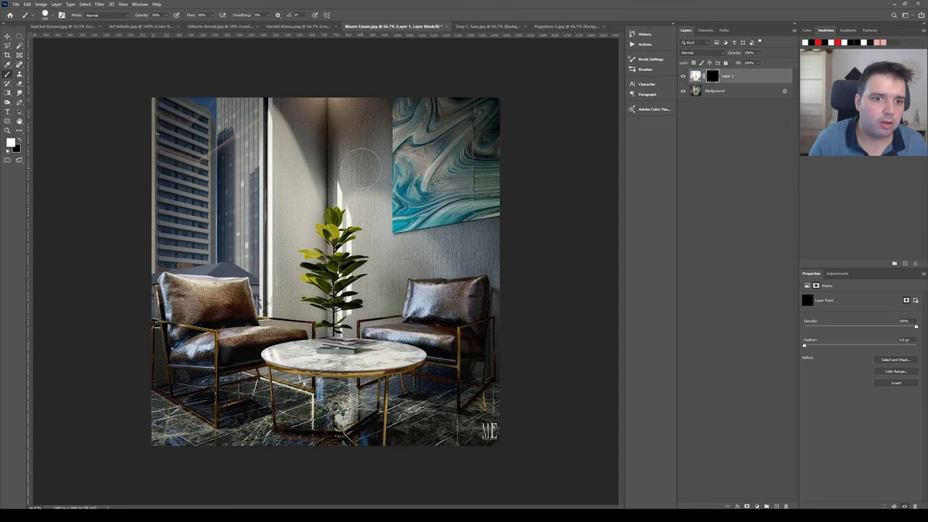
pyautogui.rightClick(237, 116)
pyautogui.press('Return')
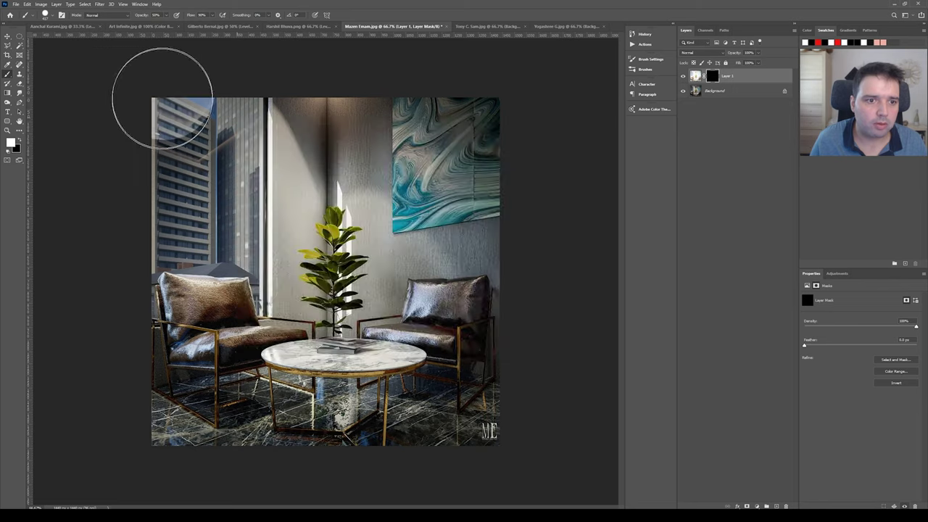
pyautogui.rightClick(354, 187)
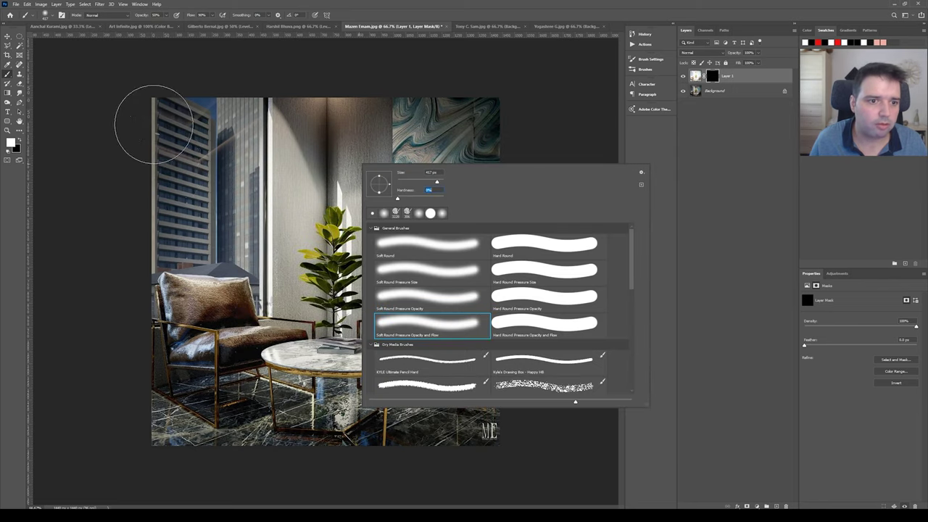
pyautogui.press('Return')
# Step: Paint white over the window and city buildings, then black over the plant strip and left armchair
pyautogui.moveTo(176, 103)
pyautogui.mouseDown()
pyautogui.moveTo(261, 203)
pyautogui.moveTo(239, 283)
pyautogui.mouseUp()
pyautogui.moveTo(228, 239)
pyautogui.mouseDown()
pyautogui.moveTo(250, 114)
pyautogui.moveTo(196, 92)
pyautogui.moveTo(219, 102)
pyautogui.moveTo(131, 272)
pyautogui.moveTo(192, 119)
pyautogui.moveTo(240, 69)
pyautogui.moveTo(211, 163)
pyautogui.moveTo(206, 144)
pyautogui.moveTo(143, 107)
pyautogui.mouseUp()
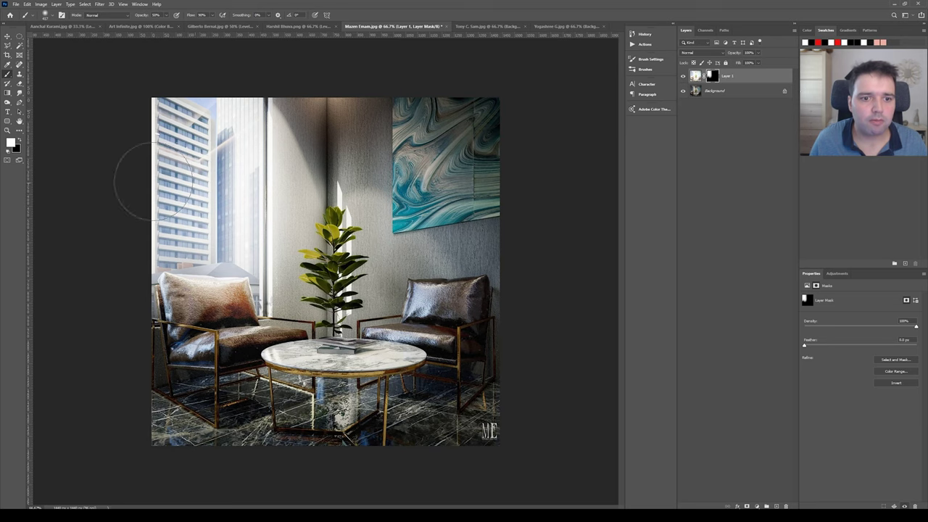
pyautogui.press('x')
pyautogui.moveTo(312, 116); pyautogui.dragTo(268, 239)
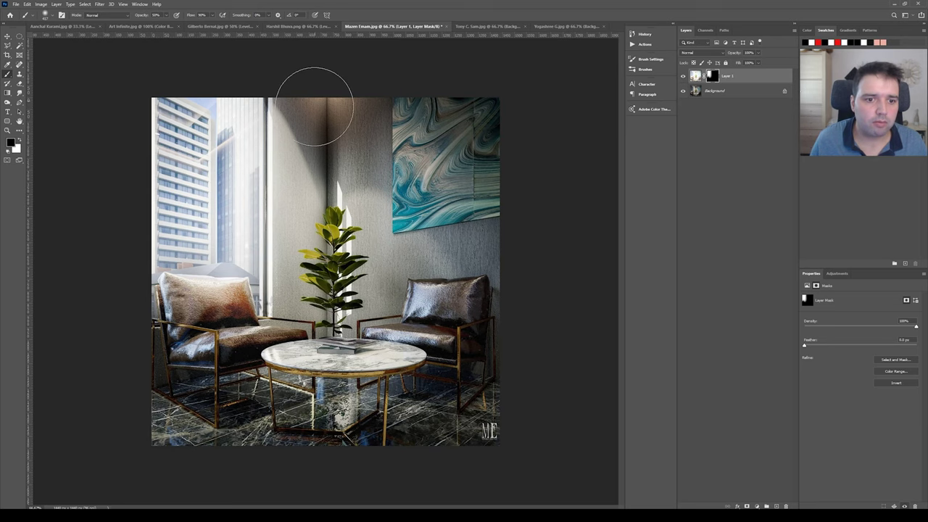
pyautogui.moveTo(239, 340)
pyautogui.mouseDown()
pyautogui.moveTo(192, 330)
pyautogui.moveTo(249, 331)
pyautogui.moveTo(191, 328)
pyautogui.moveTo(218, 329)
pyautogui.moveTo(200, 316)
pyautogui.moveTo(197, 348)
pyautogui.moveTo(176, 335)
pyautogui.mouseUp()
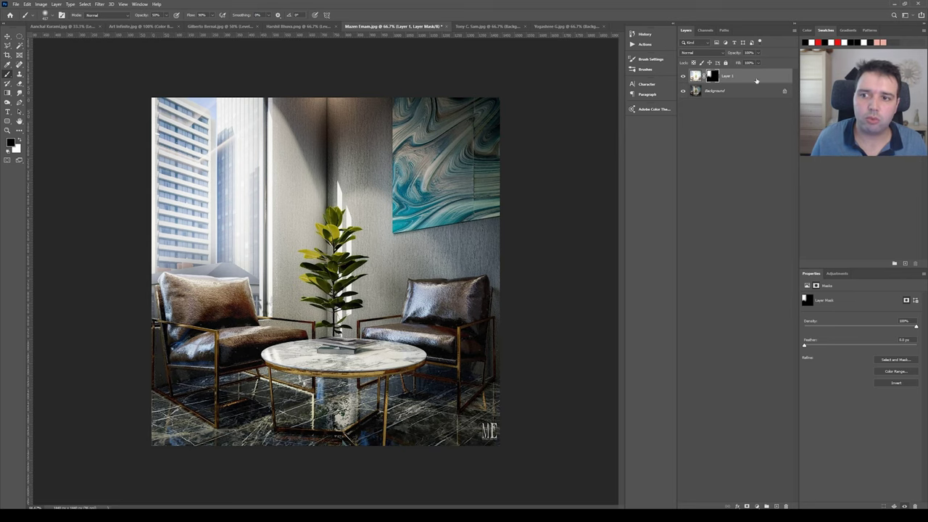
# Step: Toggle Layer 1's visibility to compare the brightened window against the original
pyautogui.click(682, 76)
pyautogui.click(682, 76)
pyautogui.click(682, 76)
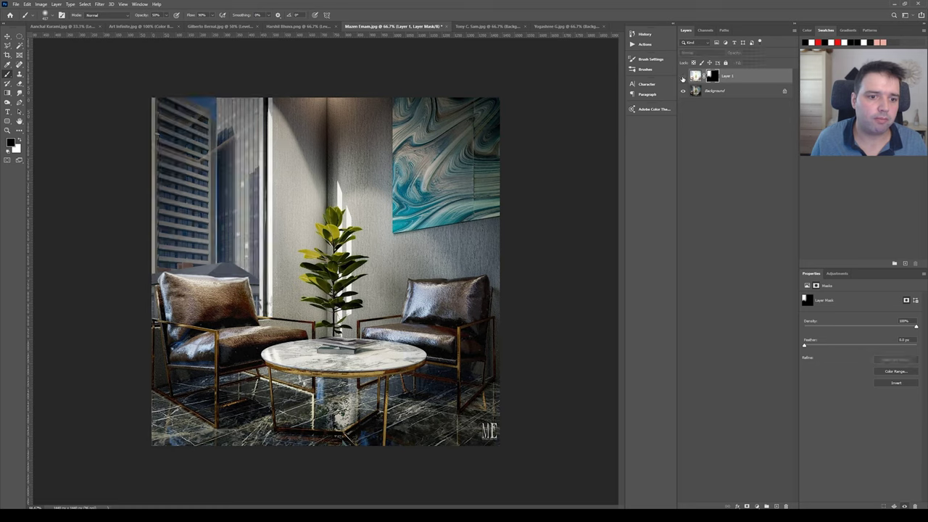
pyautogui.click(682, 76)
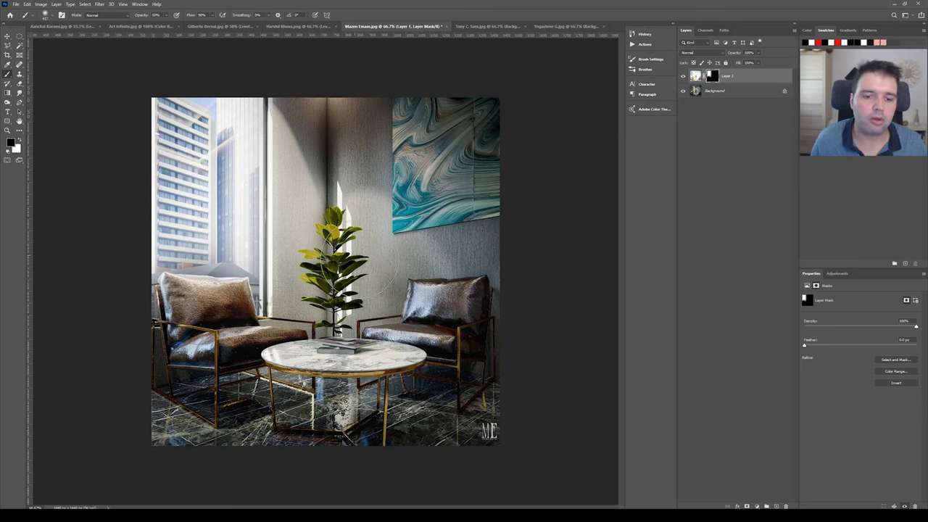
pyautogui.press('v')
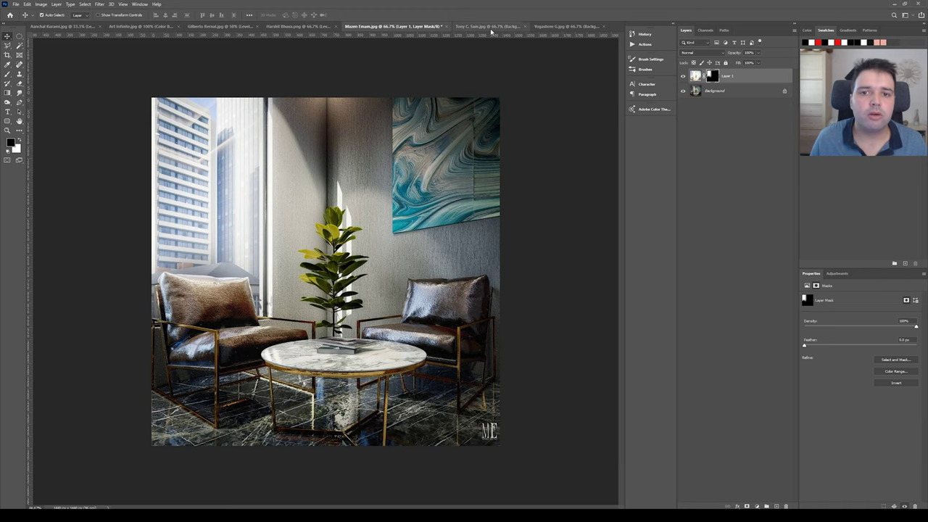
pyautogui.click(493, 27)
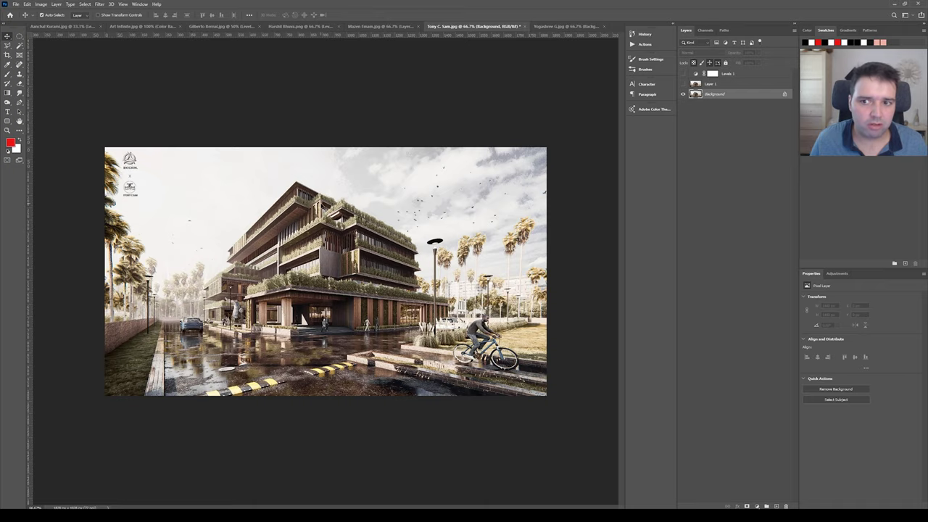
pyautogui.moveTo(316, 246); pyautogui.dragTo(362, 319)
pyautogui.scroll(6, 293, 338)
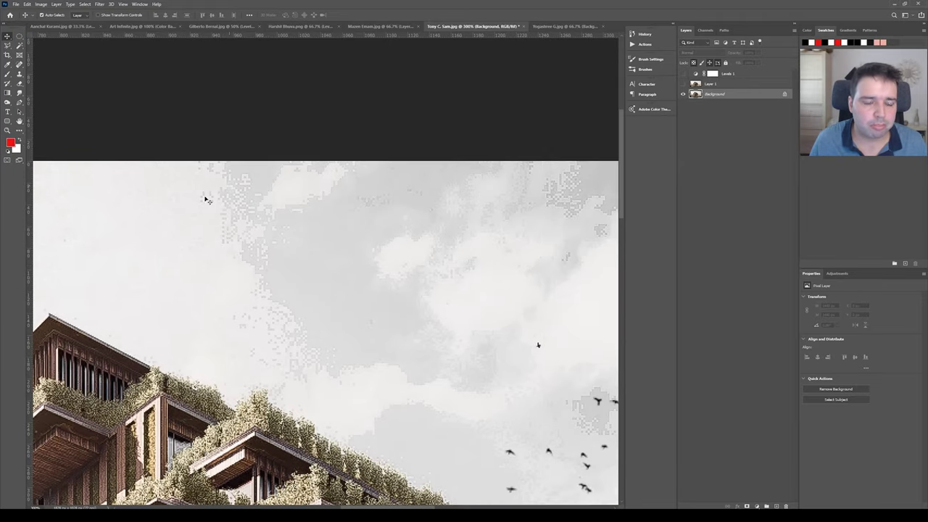
pyautogui.scroll(2, 365, 283)
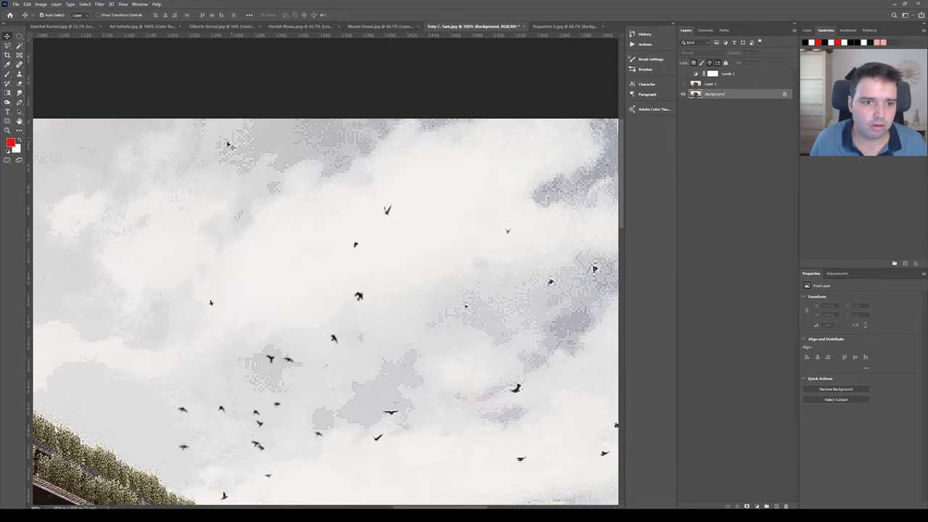
pyautogui.scroll(-2, 441, 329)
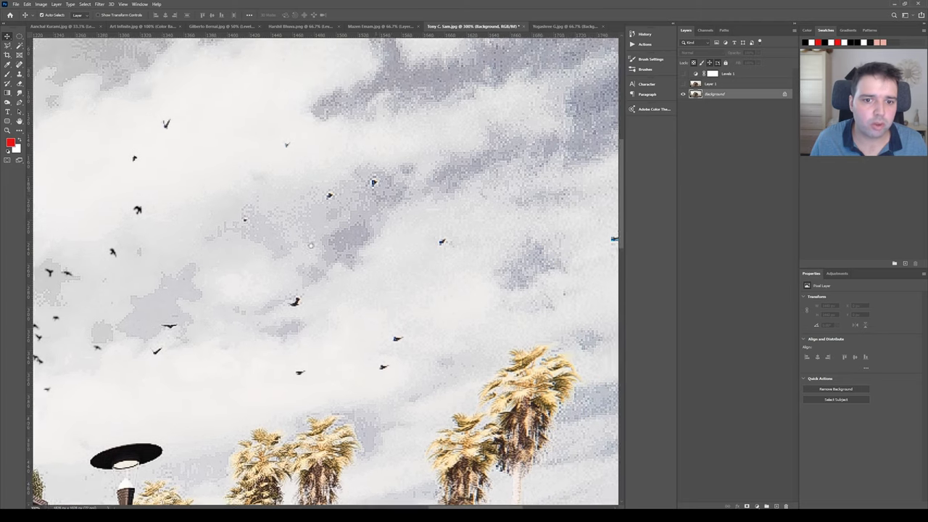
pyautogui.scroll(1, 381, 191)
pyautogui.scroll(-2, 324, 354)
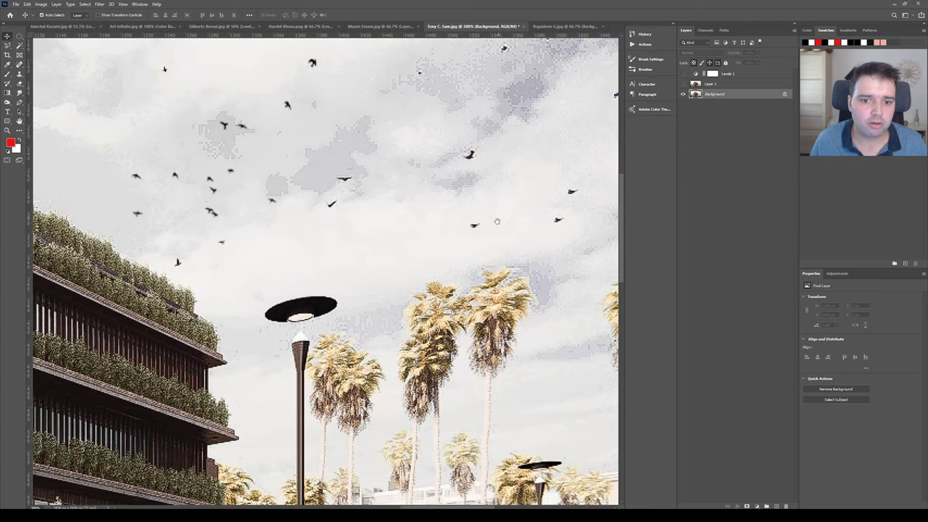
pyautogui.scroll(1, 341, 352)
pyautogui.scroll(-1, 379, 265)
pyautogui.scroll(2, 316, 217)
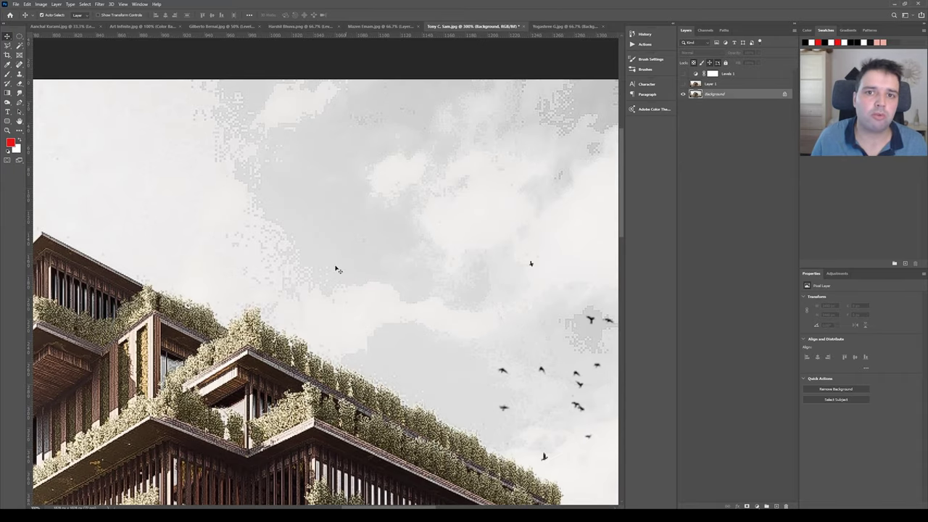
pyautogui.scroll(1, 351, 215)
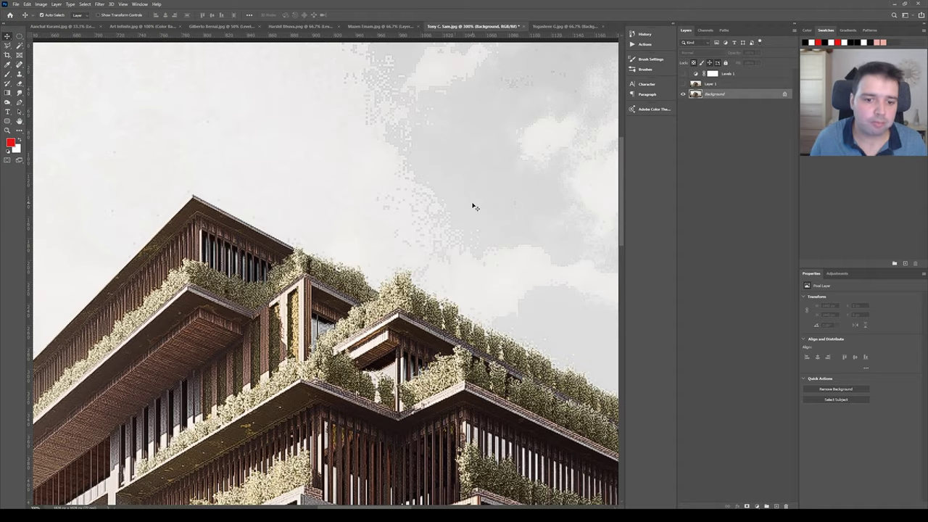
pyautogui.scroll(-3, 474, 205)
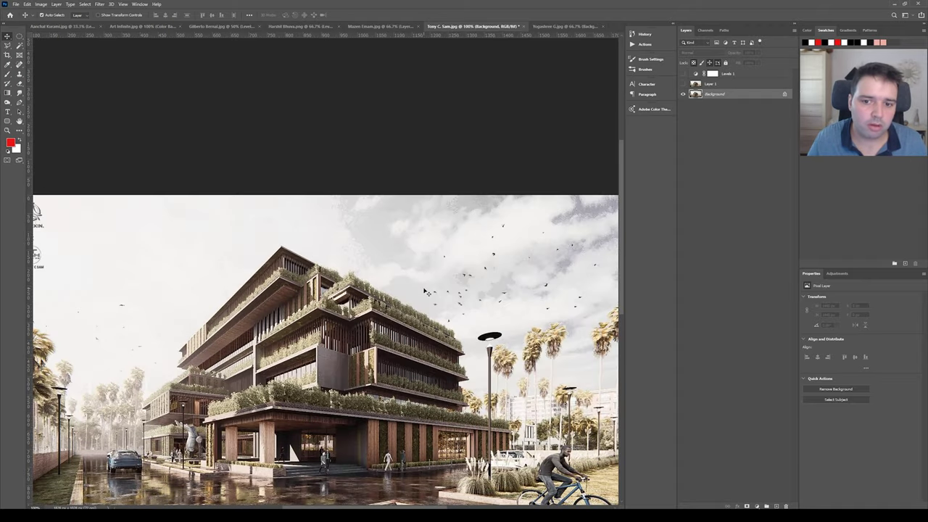
pyautogui.scroll(-1, 426, 291)
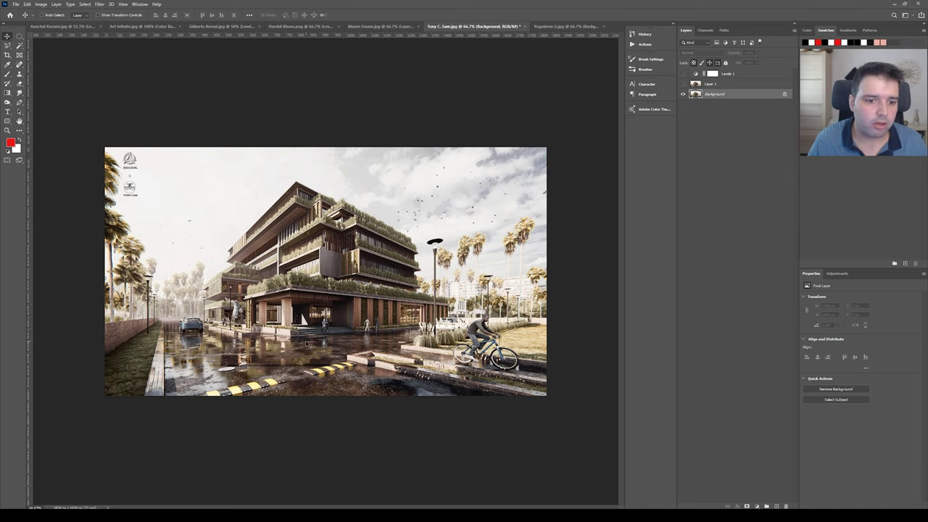
pyautogui.scroll(1, 308, 345)
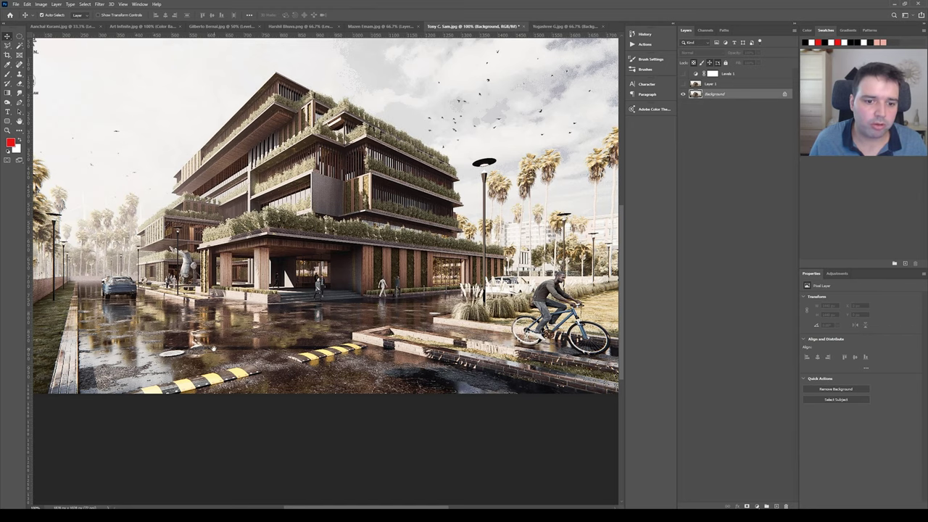
pyautogui.scroll(-1, 319, 338)
pyautogui.hscroll(-2, 319, 338)
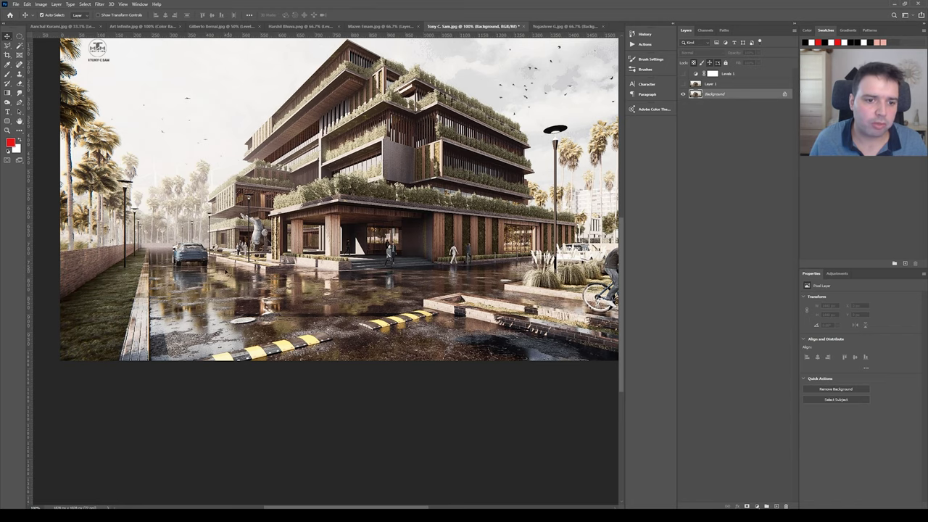
pyautogui.scroll(1, 420, 279)
pyautogui.hscroll(1, 420, 278)
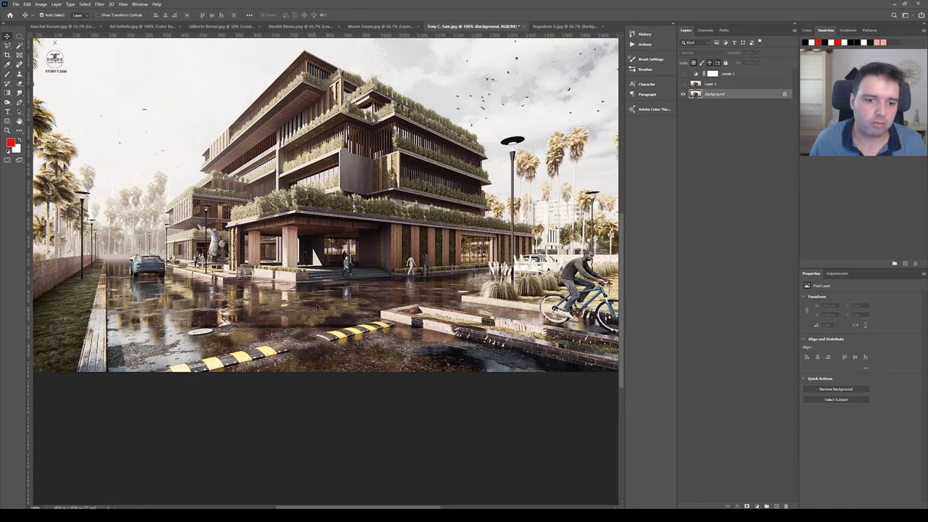
pyautogui.hscroll(4, 325, 278)
pyautogui.scroll(1, 325, 278)
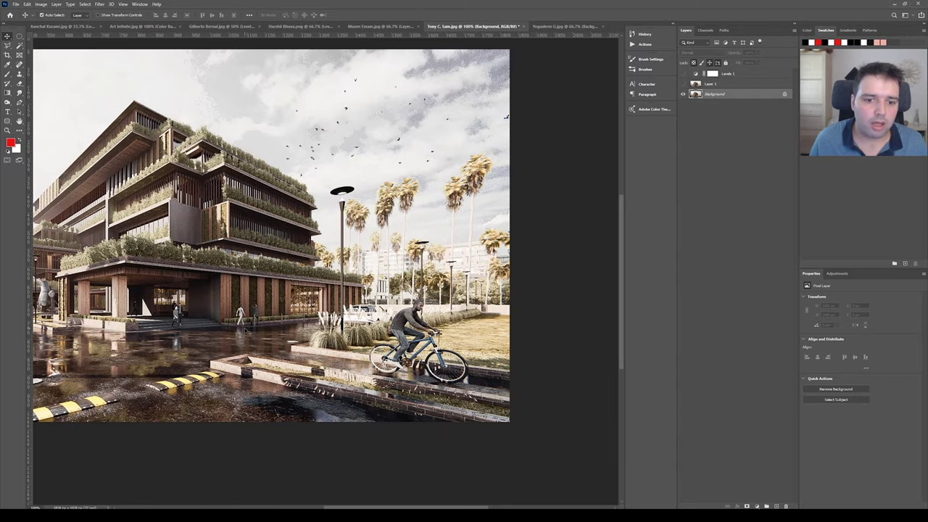
pyautogui.hotkey('ctrl', '-')
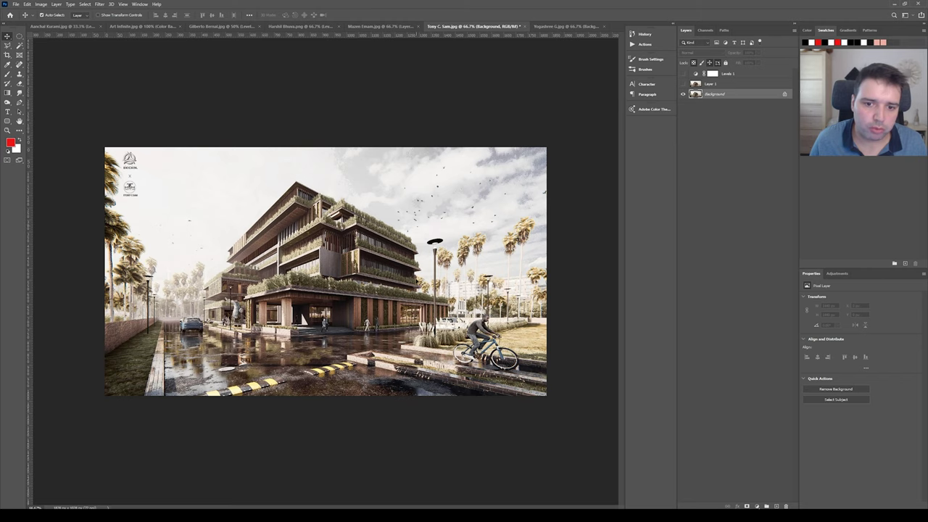
# Step: Compare the street render with and without the lamp post, then make Layer 1 active
pyautogui.click(682, 84)
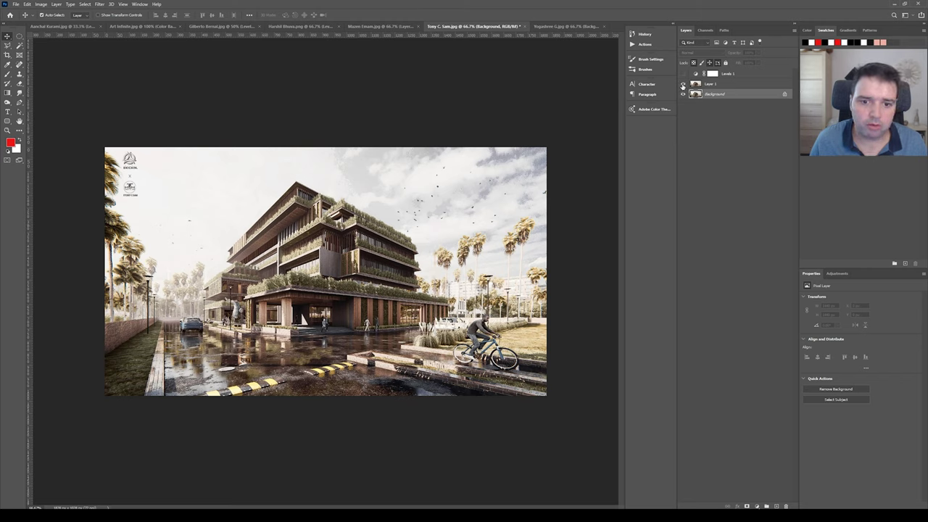
pyautogui.click(681, 84)
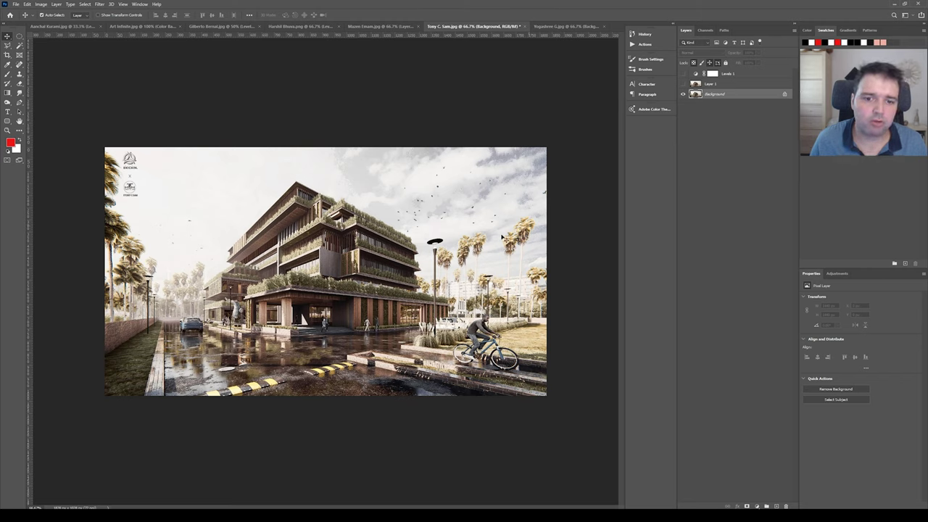
pyautogui.click(682, 84)
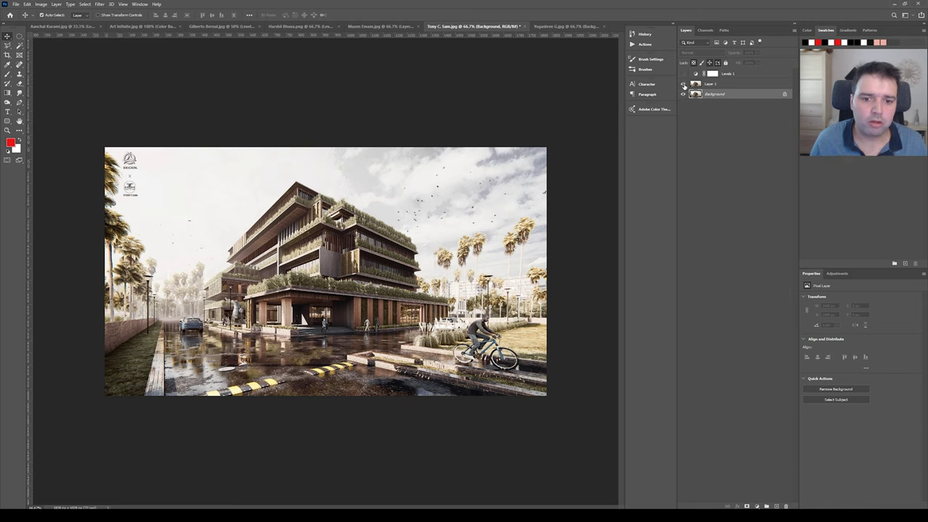
pyautogui.hotkey('alt', ']')
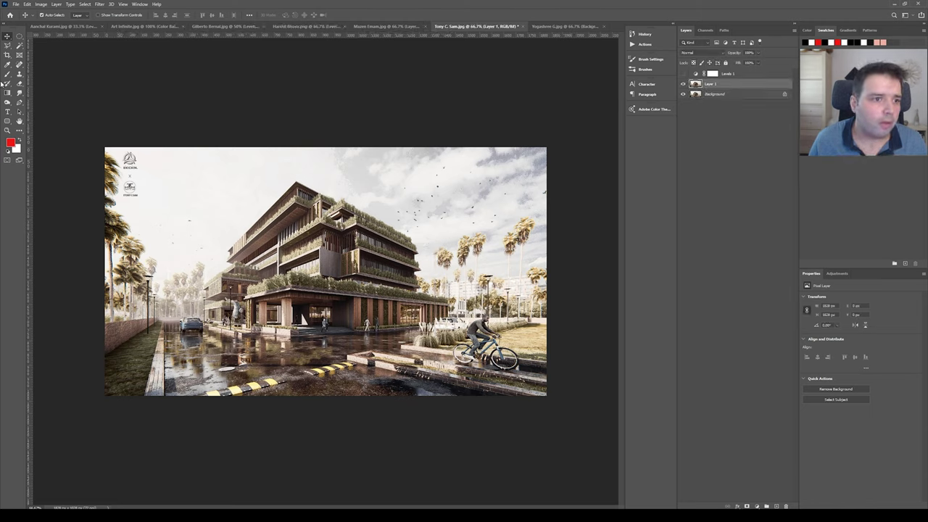
# Step: Draw a rectangular selection around the area to keep and invert it to the outer strips
pyautogui.rightClick(18, 36)
pyautogui.click(50, 37)
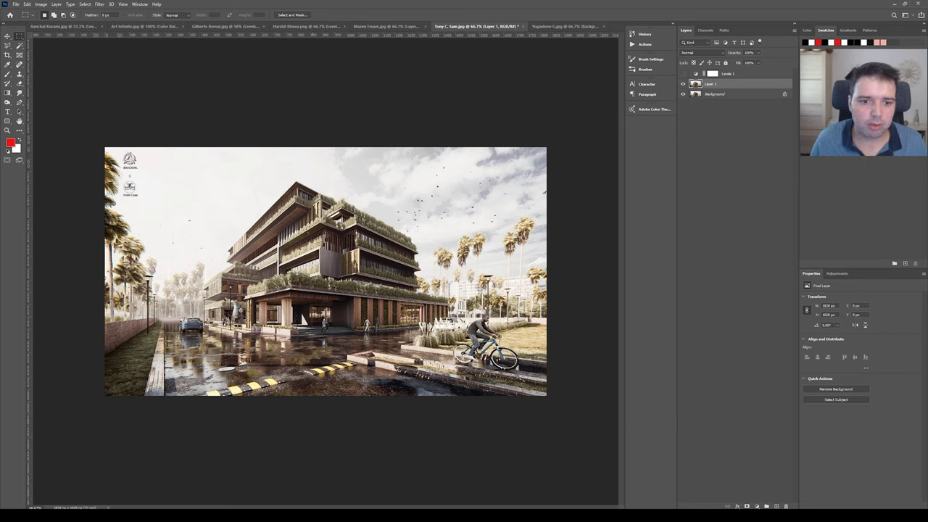
pyautogui.moveTo(94, 136); pyautogui.dragTo(465, 380)
pyautogui.rightClick(340, 189)
pyautogui.click(348, 200)
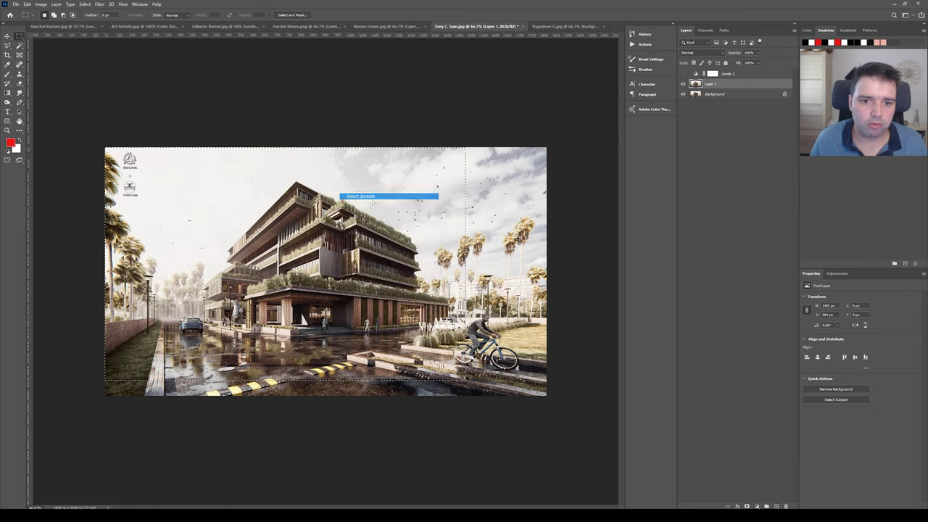
# Step: Fill the right and bottom strips with black on a new layer and deselect
pyautogui.click(776, 505)
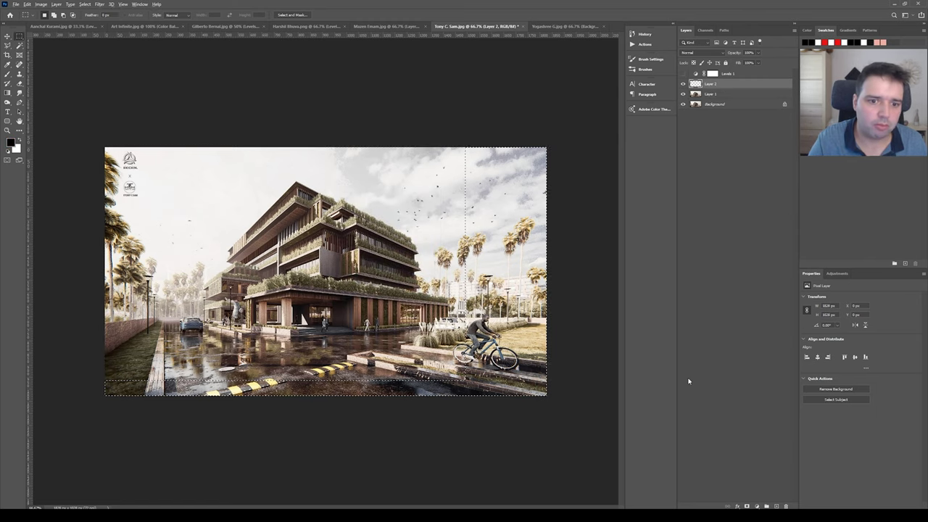
pyautogui.press('d')
pyautogui.hotkey('alt', 'BackSpace')
pyautogui.hotkey('ctrl', 'd')
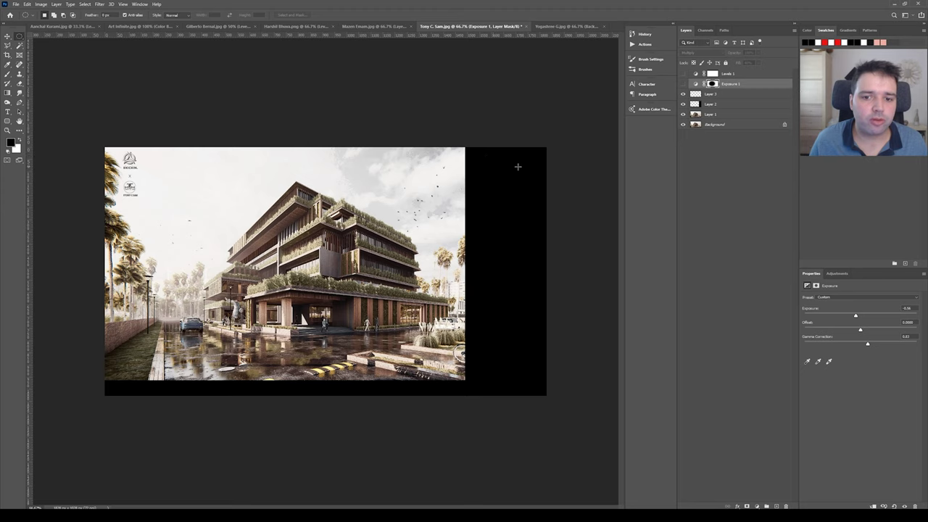
# Step: Turn on the Exposure 1 darkening and toggle it to compare before and after
pyautogui.click(682, 84)
pyautogui.click(683, 84)
pyautogui.click(683, 84)
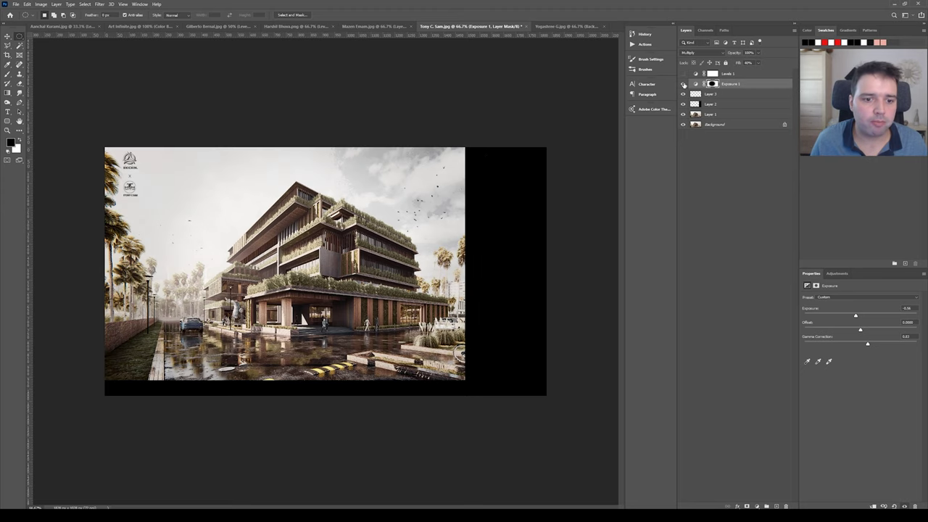
pyautogui.click(696, 84)
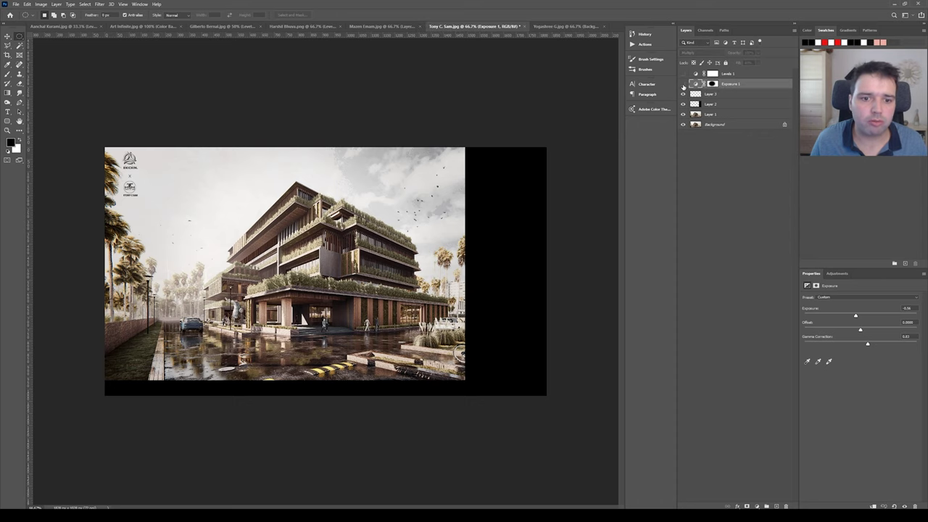
pyautogui.click(683, 84)
pyautogui.click(683, 84)
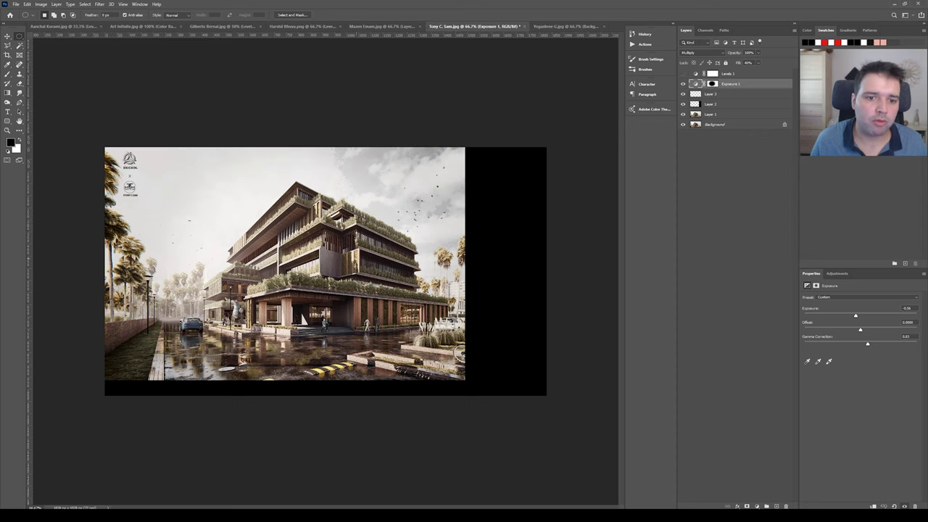
pyautogui.press('v')
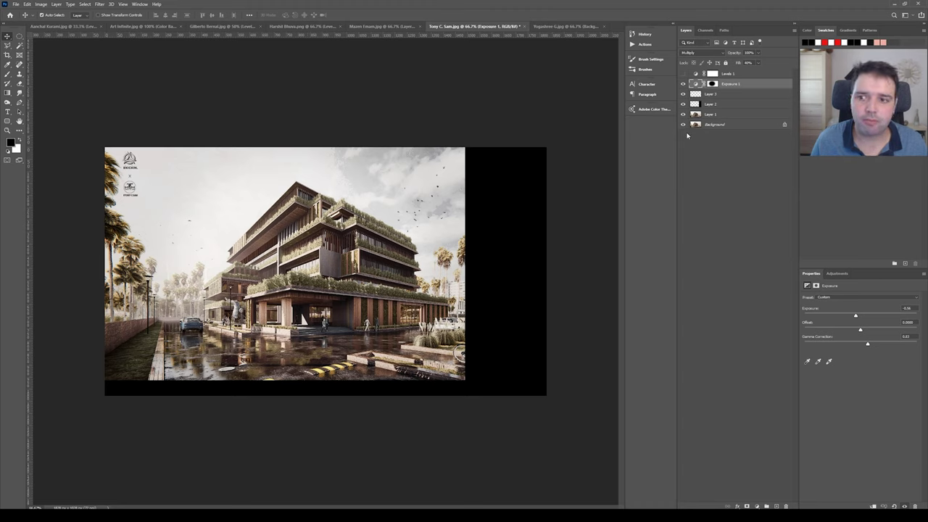
# Step: Set the Levels 1 black input point to 0
pyautogui.click(714, 75)
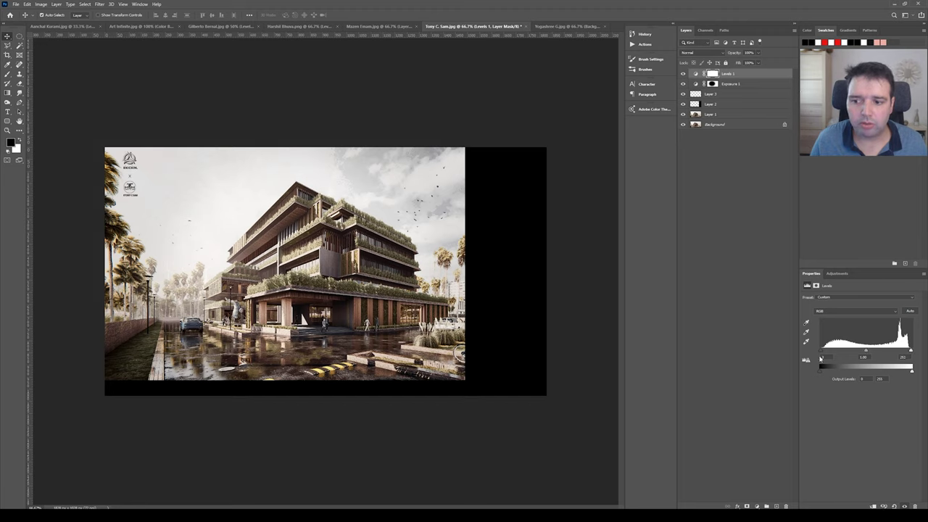
pyautogui.moveTo(823, 350); pyautogui.dragTo(815, 350)
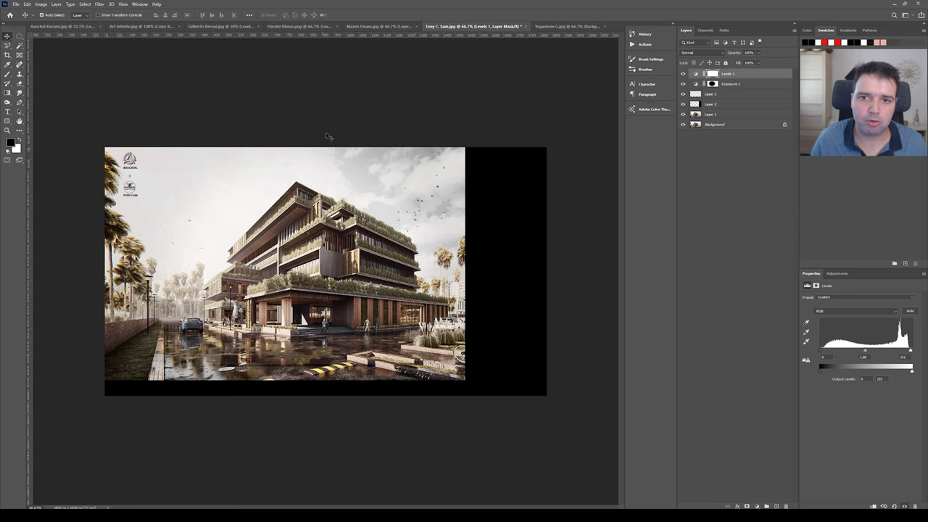
pyautogui.click(559, 26)
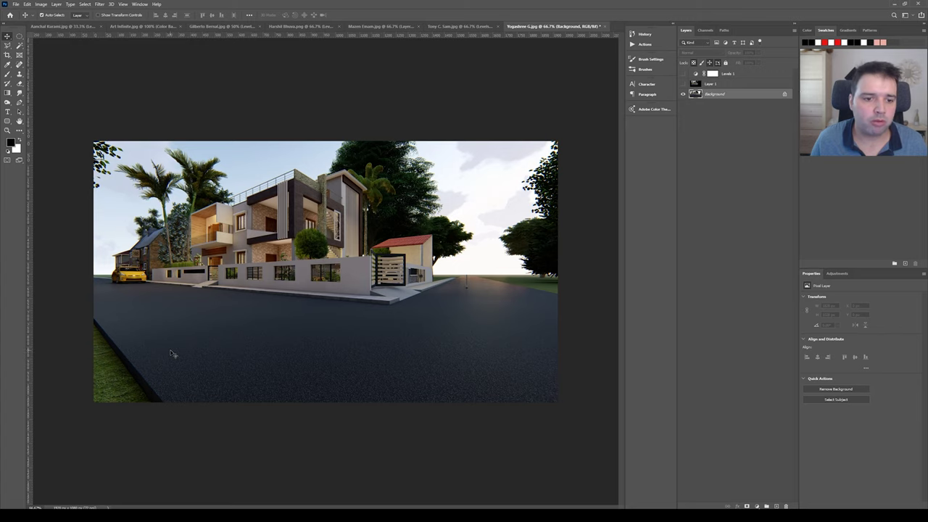
# Step: Zoom to 200% on the modern house's front wall, windows and gate
pyautogui.press('b')
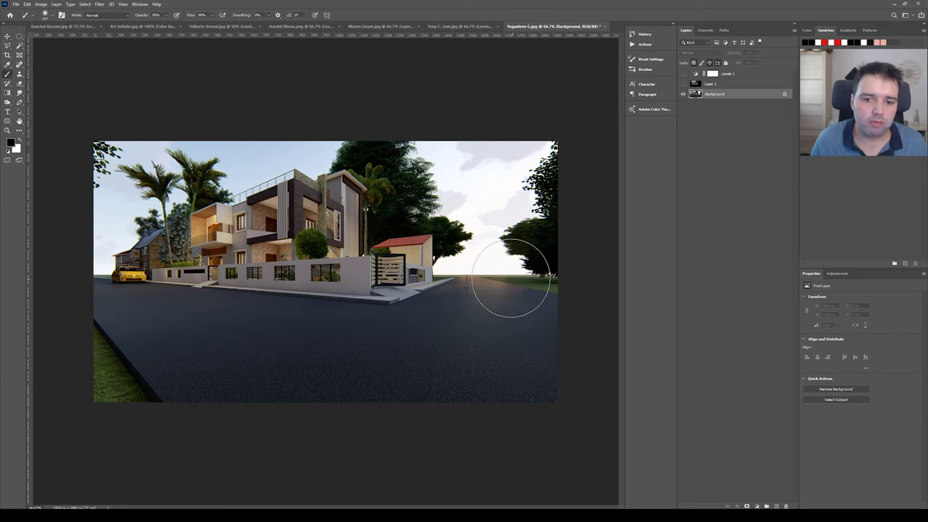
pyautogui.press('v')
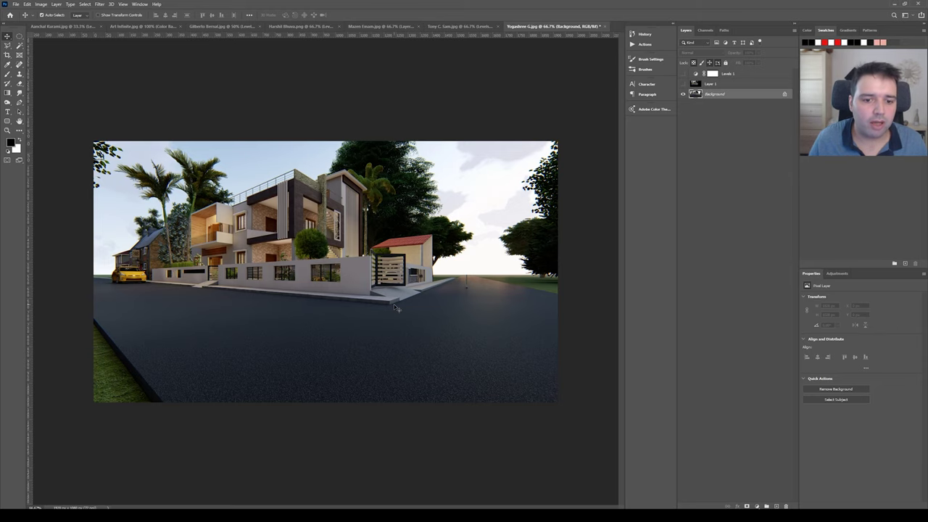
pyautogui.hotkey('ctrl', '+')
pyautogui.hotkey('ctrl', '+')
pyautogui.moveTo(394, 304); pyautogui.dragTo(431, 255)
pyautogui.hotkey('ctrl', '+')
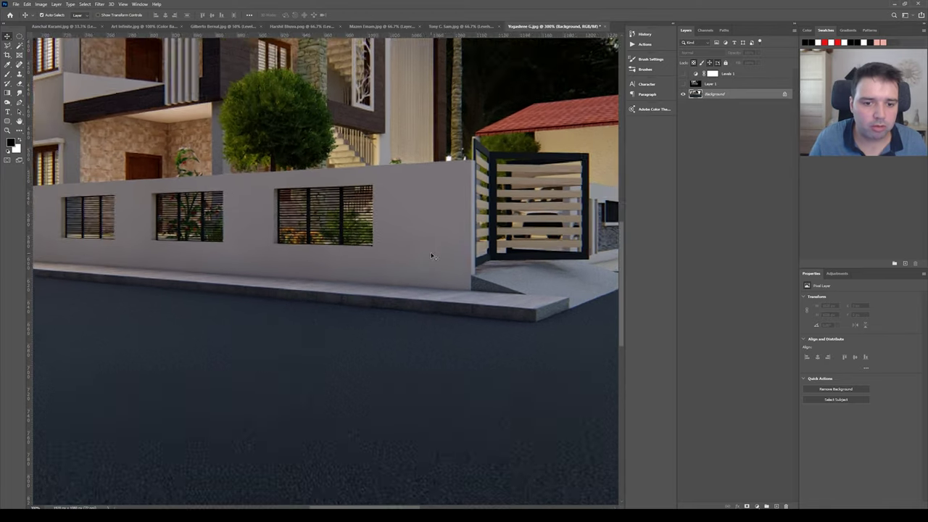
pyautogui.hotkey('ctrl', '-')
pyautogui.moveTo(402, 307); pyautogui.dragTo(464, 305)
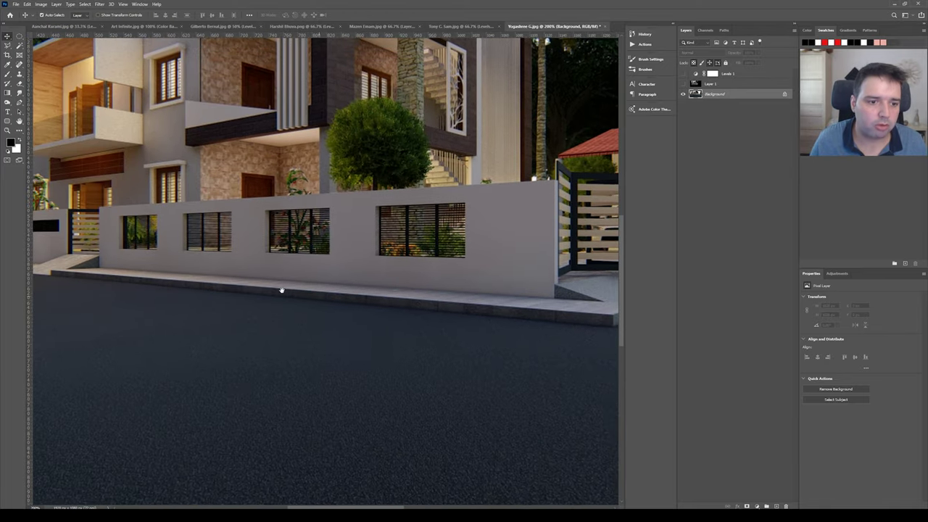
# Step: Pan across the gate, road, side house, yellow car and left building to inspect them
pyautogui.moveTo(281, 290); pyautogui.dragTo(89, 271)
pyautogui.moveTo(468, 269); pyautogui.dragTo(264, 298)
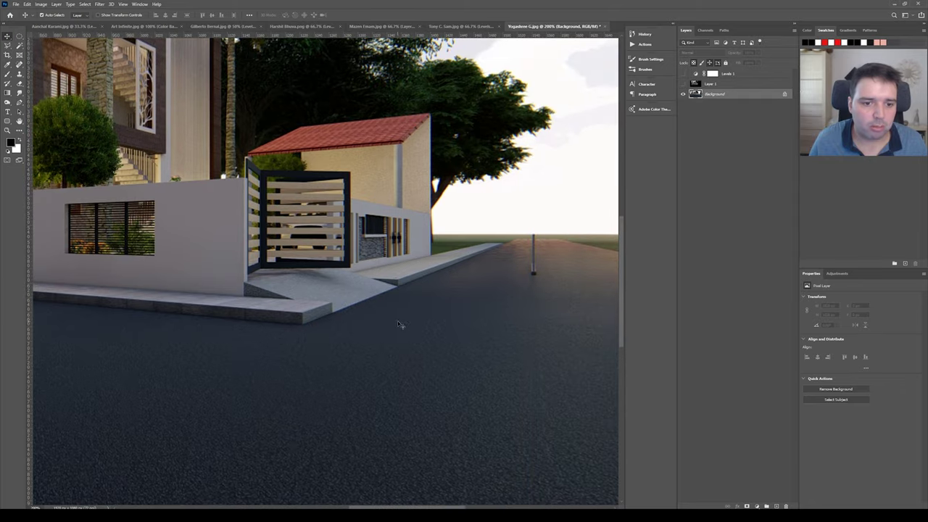
pyautogui.moveTo(261, 254); pyautogui.dragTo(297, 289)
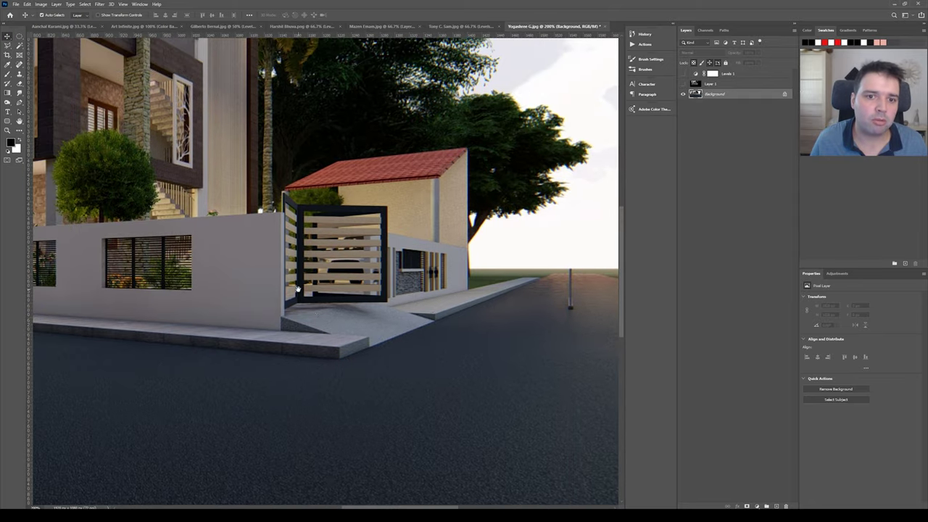
pyautogui.moveTo(211, 340); pyautogui.dragTo(321, 332)
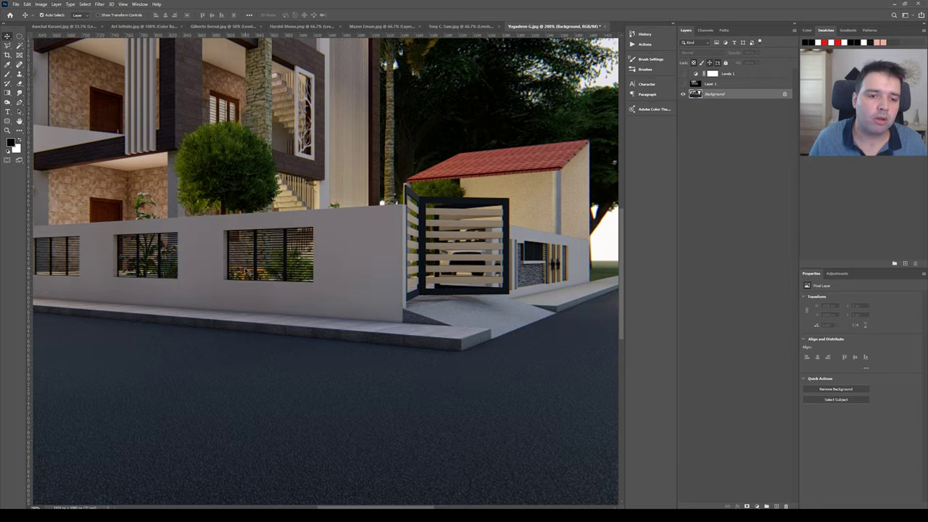
pyautogui.scroll(-3, 247, 272)
pyautogui.moveTo(325, 250); pyautogui.dragTo(389, 309)
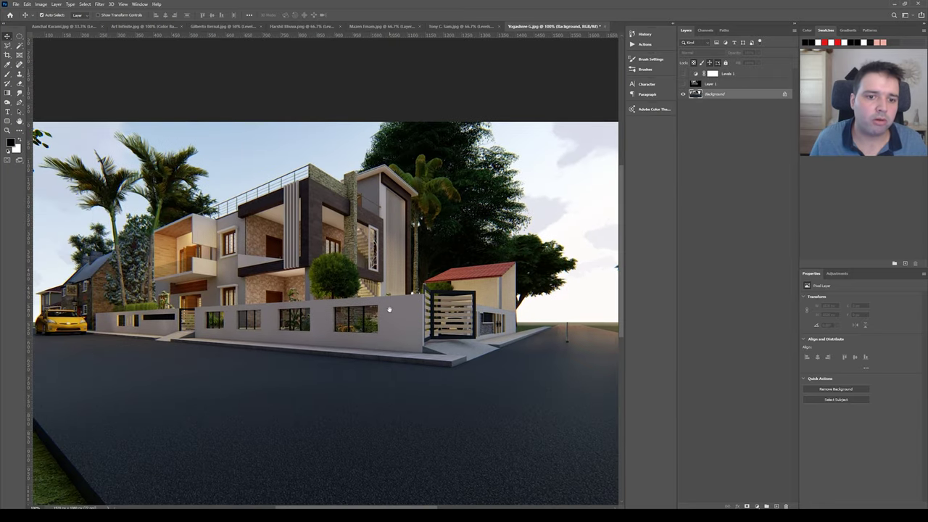
pyautogui.scroll(3, 317, 267)
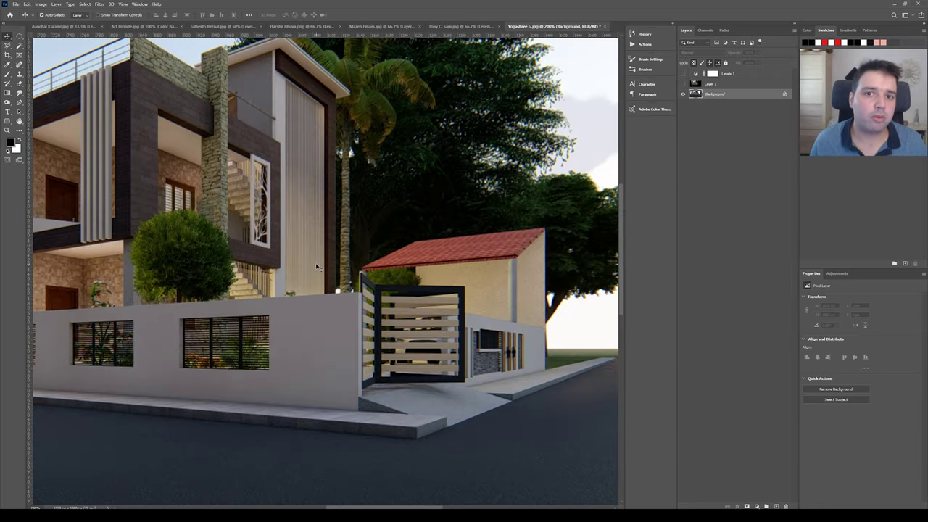
pyautogui.moveTo(316, 266); pyautogui.dragTo(260, 251)
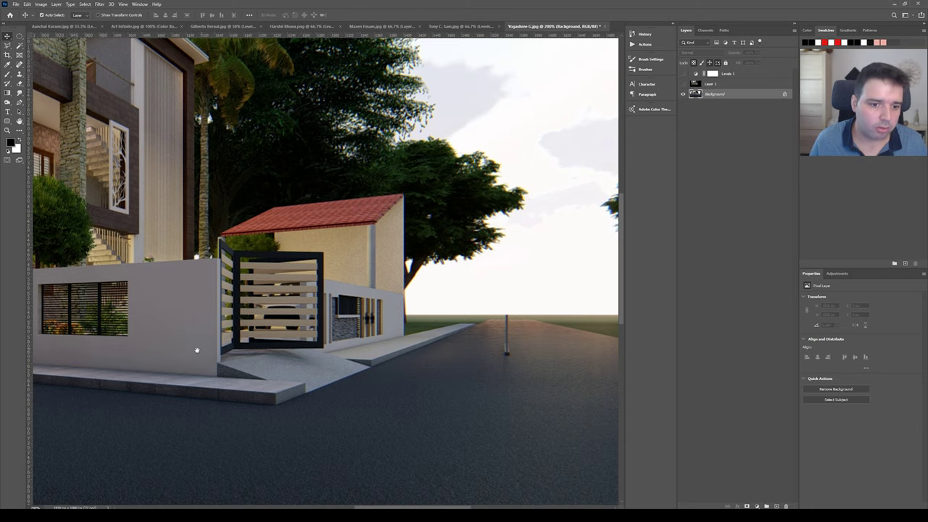
pyautogui.moveTo(197, 350); pyautogui.dragTo(438, 320)
pyautogui.scroll(-3, 419, 341)
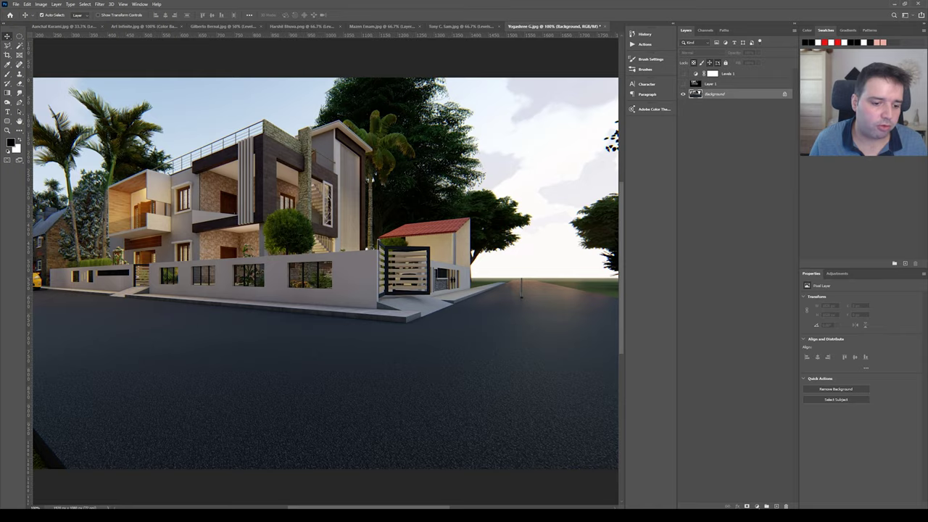
pyautogui.click(194, 484)
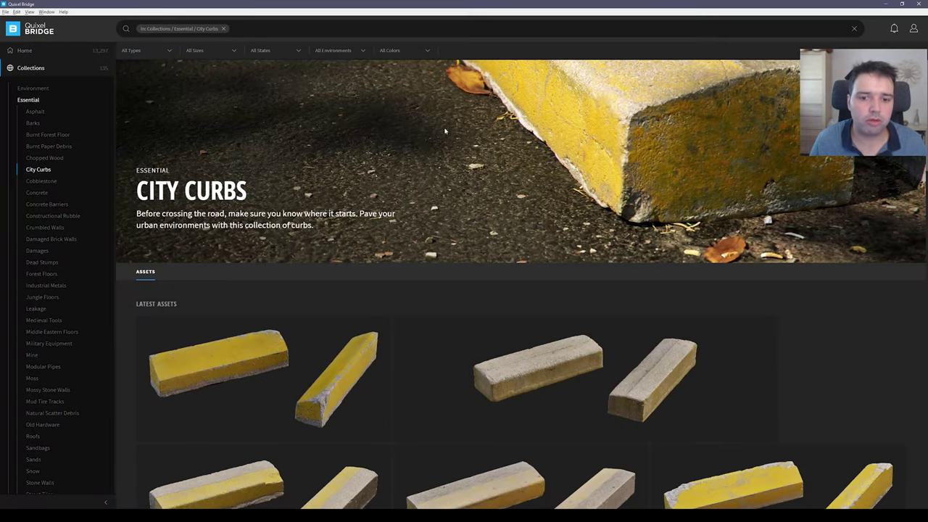
# Step: Preview the Parking Block curb full-screen from the City Curbs collection, then return to Photoshop
pyautogui.scroll(-5, 400, 305)
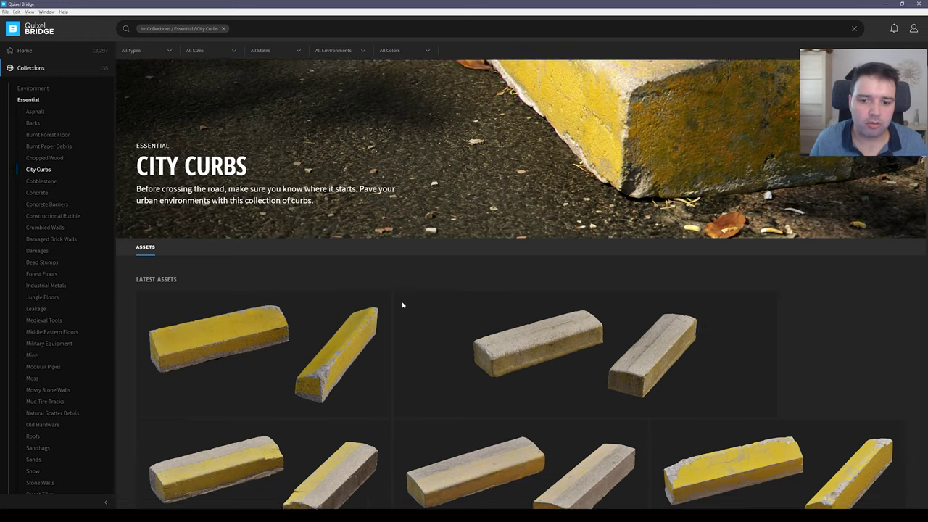
pyautogui.scroll(4, 620, 327)
pyautogui.scroll(-10, 620, 328)
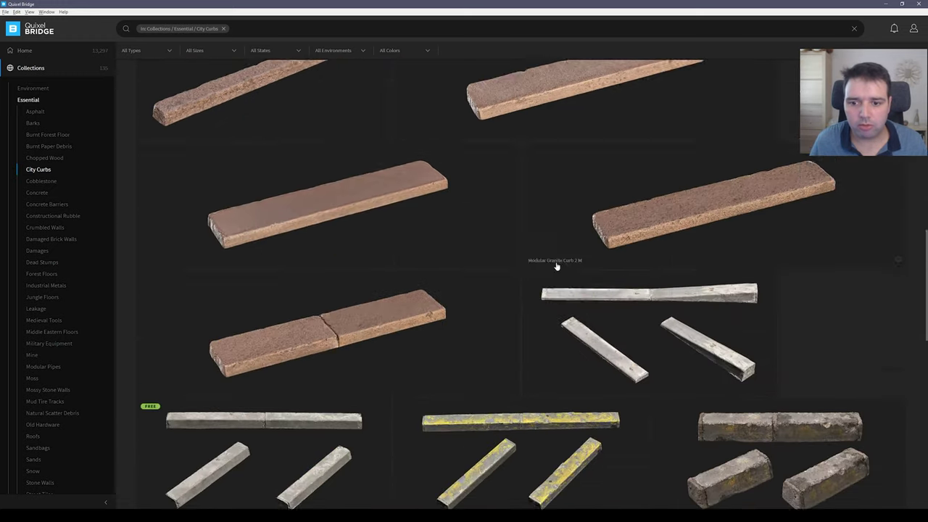
pyautogui.scroll(6, 544, 217)
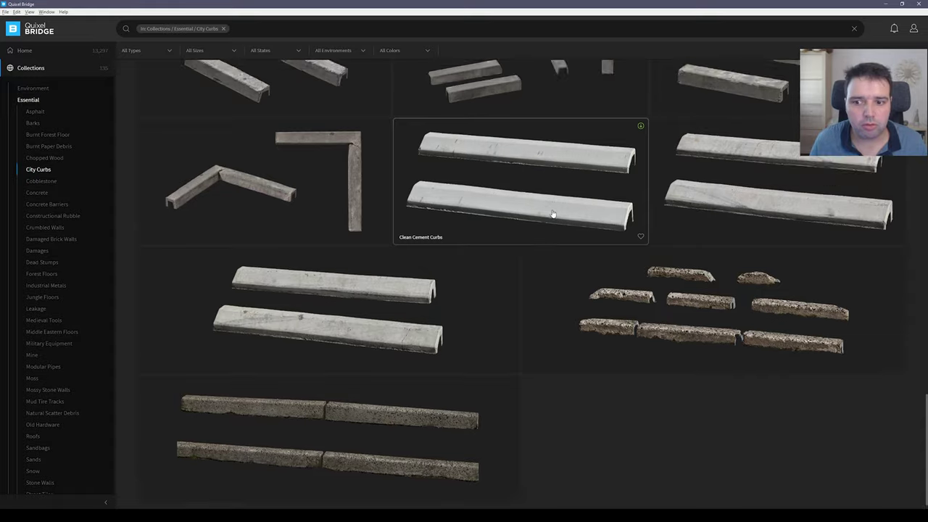
pyautogui.scroll(10, 545, 243)
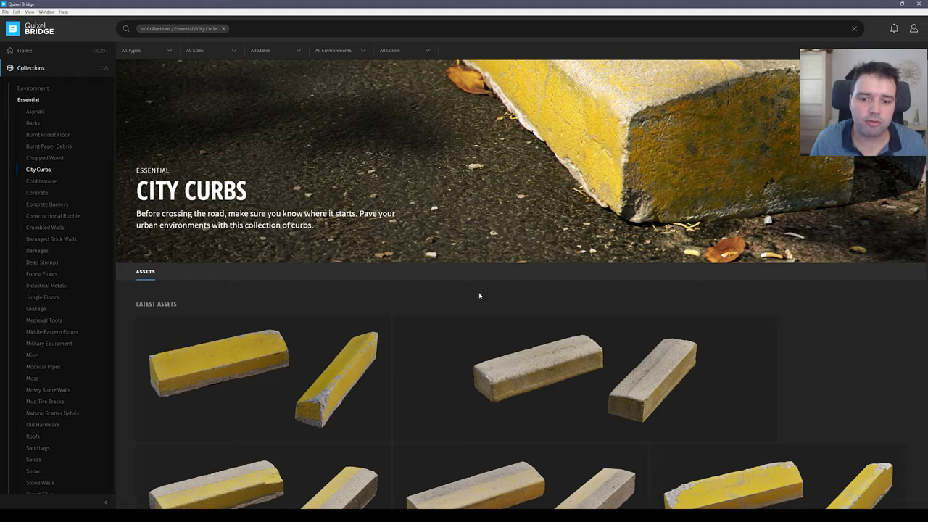
pyautogui.click(503, 403)
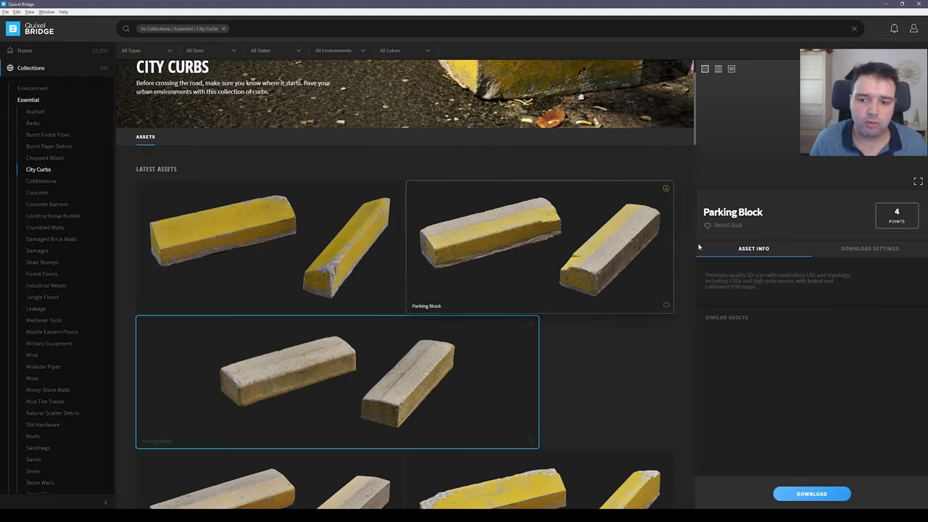
pyautogui.click(917, 182)
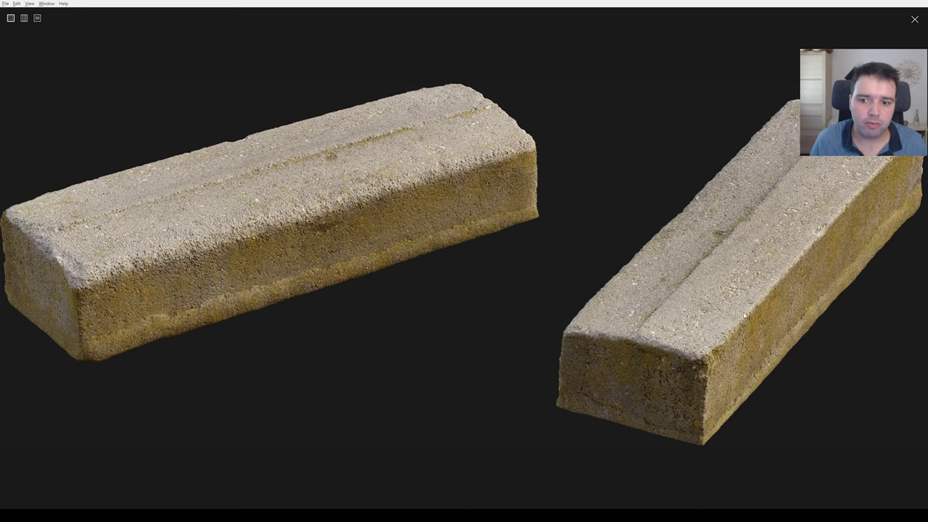
pyautogui.click(915, 20)
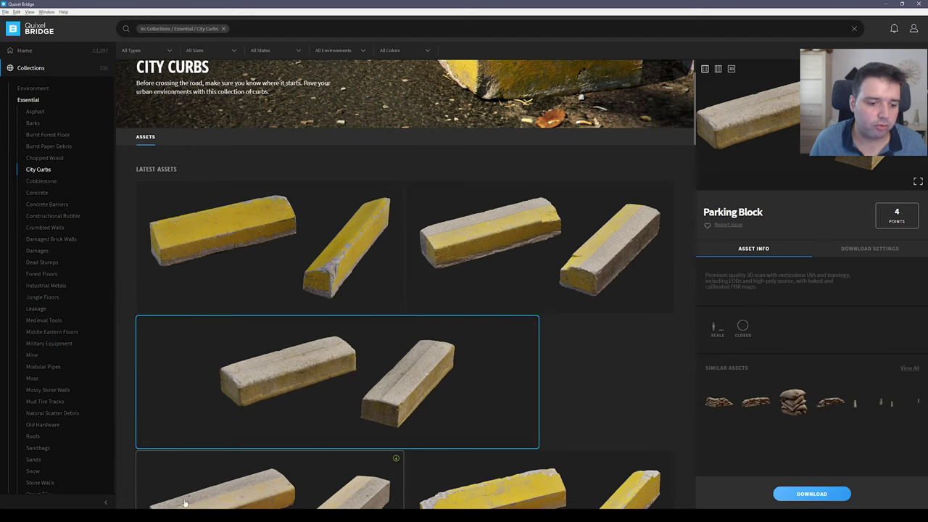
pyautogui.hotkey('alt', 'Tab')
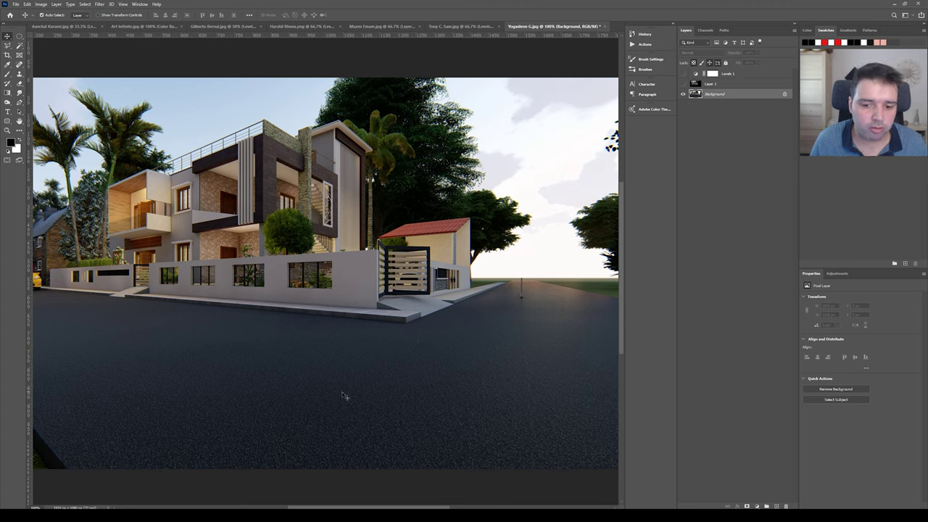
# Step: On the Background layer, zoom out and brush dark grey over the right-hand sky and road
pyautogui.click(484, 382)
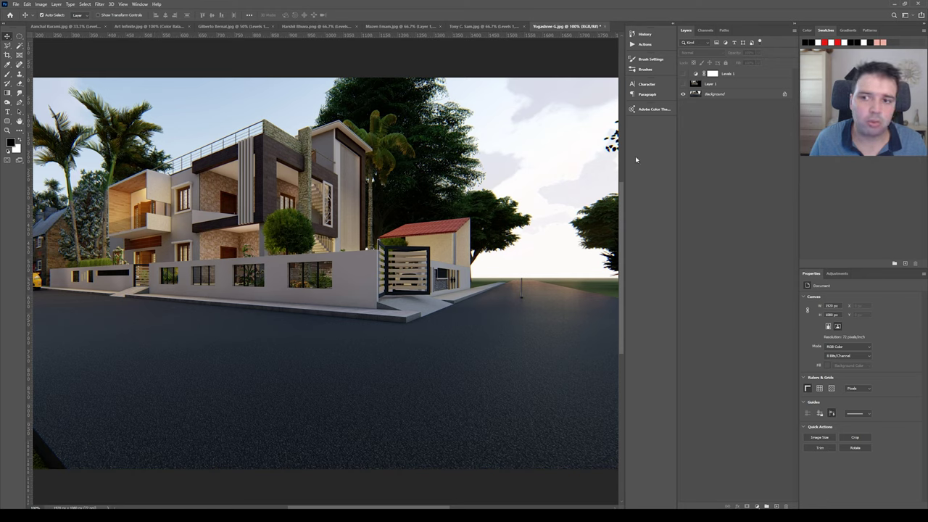
pyautogui.click(708, 94)
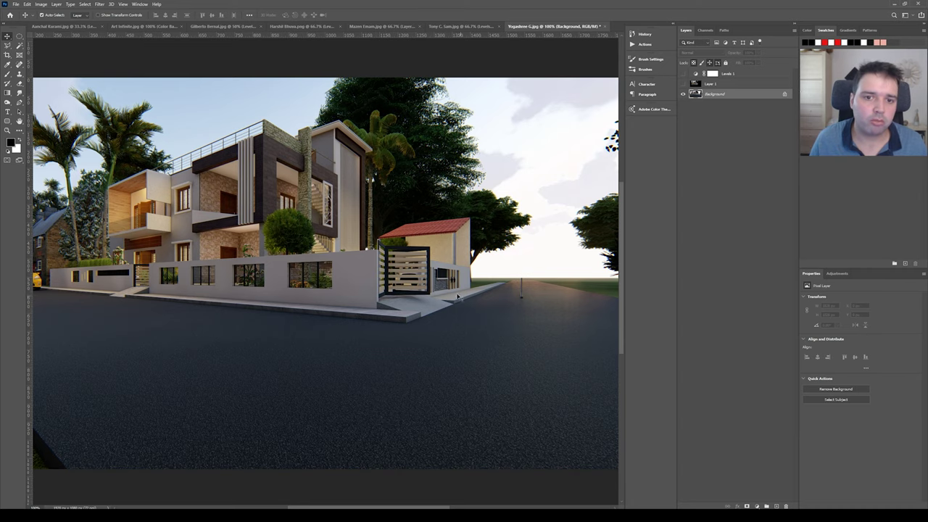
pyautogui.hotkey('ctrl', '-')
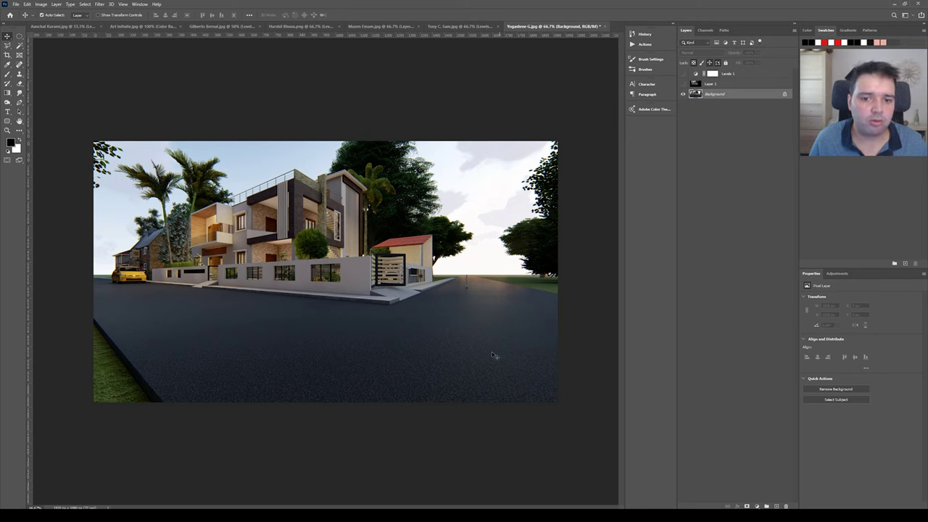
pyautogui.press('b')
pyautogui.moveTo(504, 171)
pyautogui.mouseDown()
pyautogui.moveTo(145, 338)
pyautogui.moveTo(169, 385)
pyautogui.moveTo(523, 347)
pyautogui.mouseUp()
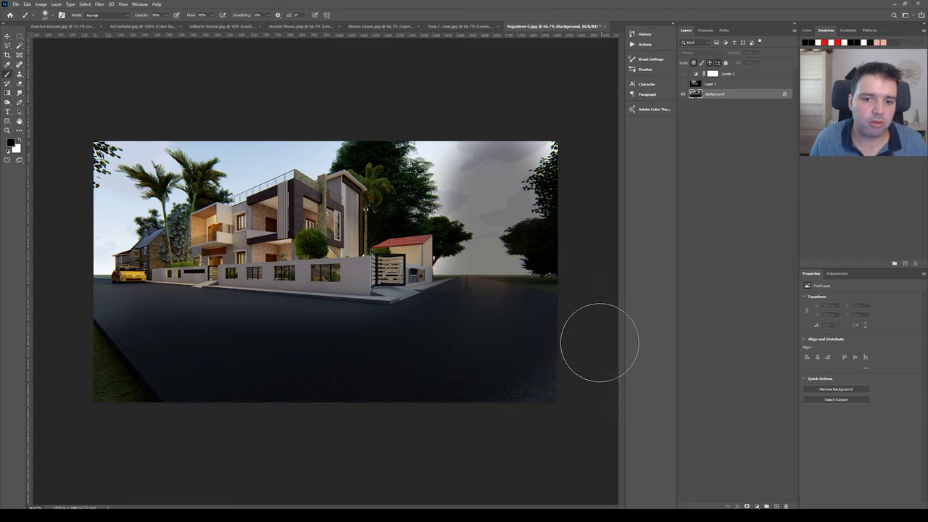
# Step: Undo the sky darkening, show Layer 1 and Levels 1, and view the render at 100%
pyautogui.hotkey('ctrl', 'z')
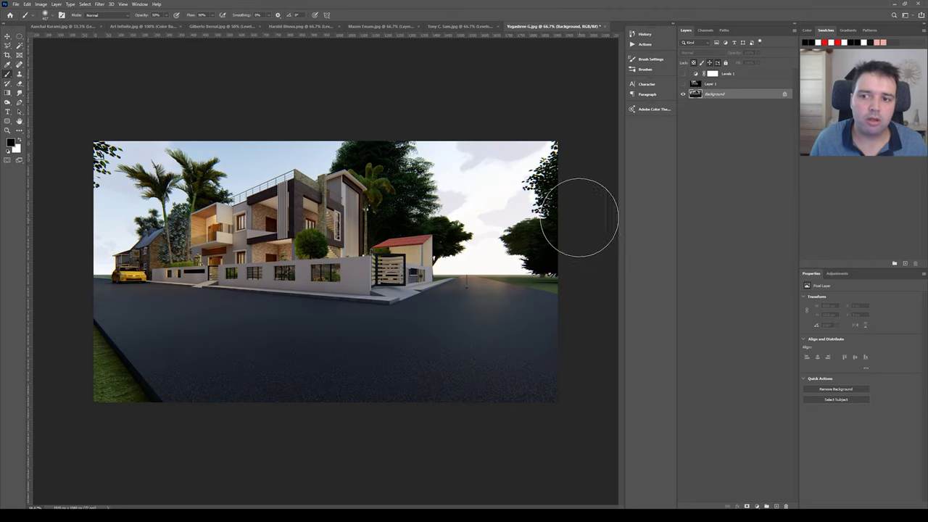
pyautogui.click(682, 85)
pyautogui.click(697, 75)
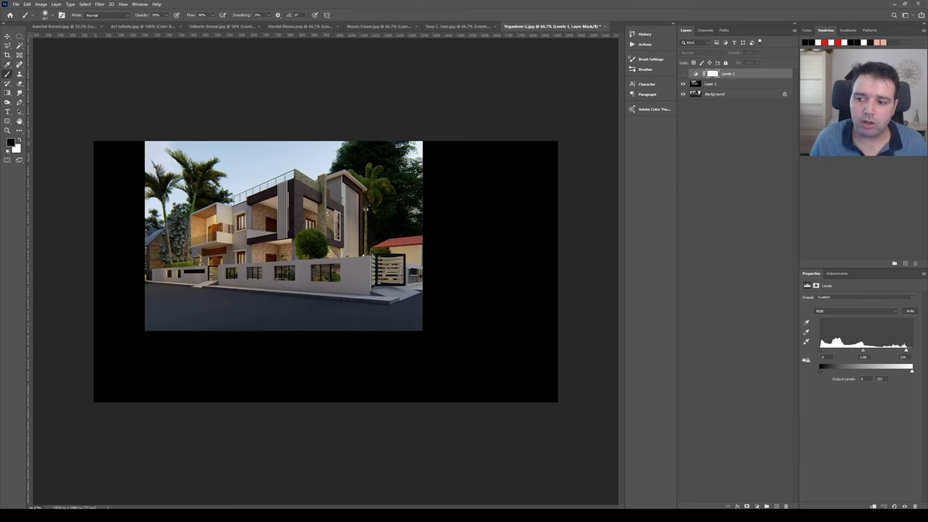
pyautogui.click(682, 74)
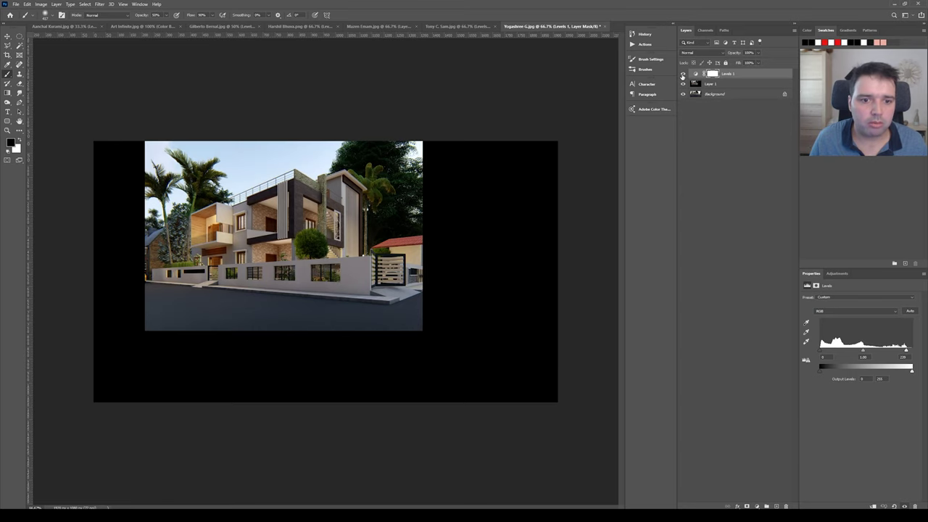
pyautogui.press('v')
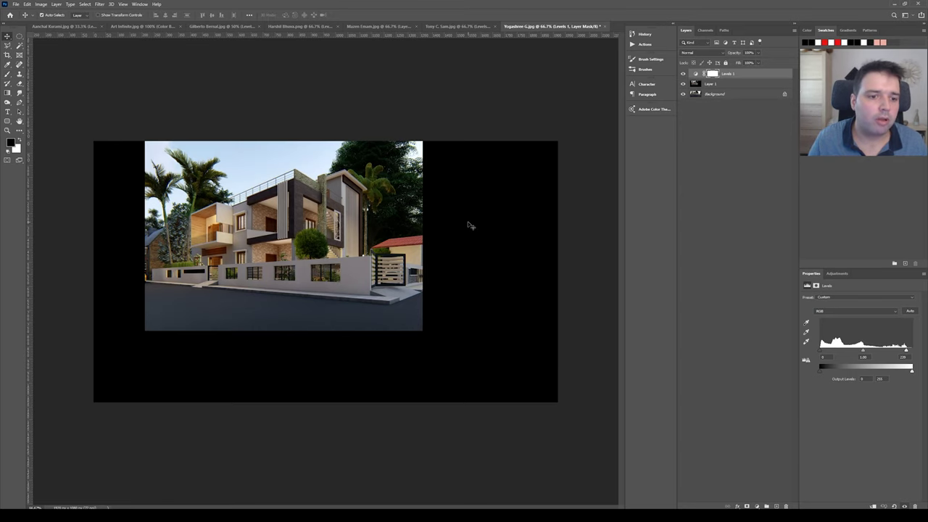
pyautogui.hotkey('ctrl', '1')
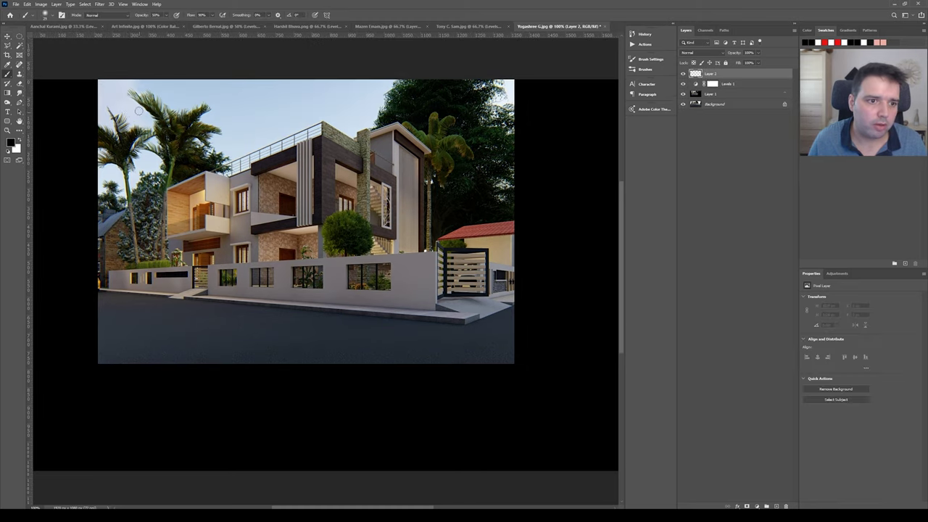
# Step: Paint soft grey palm silhouettes over the top-left trees on the new layer
pyautogui.moveTo(131, 145)
pyautogui.mouseDown()
pyautogui.moveTo(189, 116)
pyautogui.moveTo(127, 123)
pyautogui.moveTo(152, 145)
pyautogui.moveTo(112, 108)
pyautogui.moveTo(150, 109)
pyautogui.moveTo(108, 105)
pyautogui.moveTo(189, 98)
pyautogui.moveTo(127, 87)
pyautogui.moveTo(143, 149)
pyautogui.mouseUp()
pyautogui.hotkey('ctrl', 'z')
pyautogui.moveTo(138, 112); pyautogui.dragTo(141, 268)
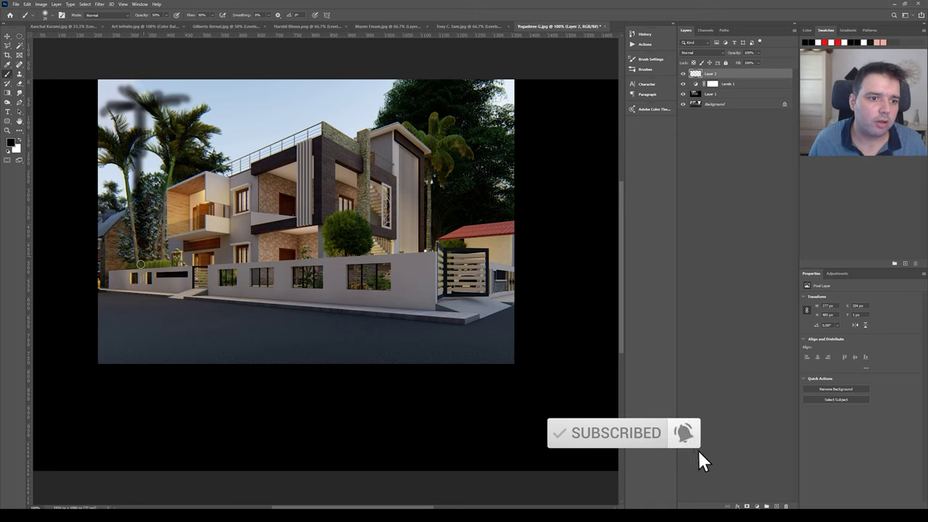
pyautogui.moveTo(121, 110)
pyautogui.mouseDown()
pyautogui.moveTo(180, 125)
pyautogui.moveTo(152, 83)
pyautogui.moveTo(133, 120)
pyautogui.moveTo(159, 125)
pyautogui.mouseUp()
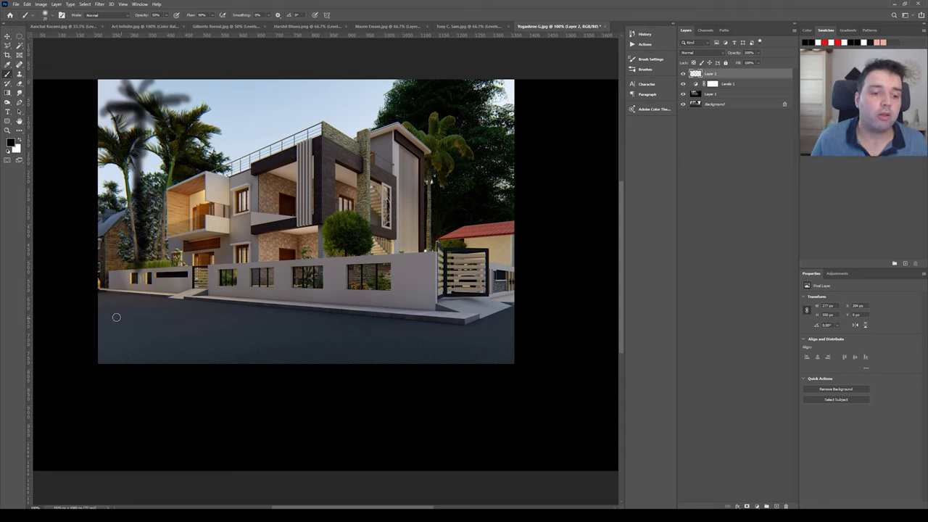
# Step: Try several soft shadow strokes across the road, undoing each one
pyautogui.moveTo(114, 317)
pyautogui.mouseDown()
pyautogui.moveTo(222, 349)
pyautogui.moveTo(170, 348)
pyautogui.mouseUp()
pyautogui.hotkey('ctrl', 'z')
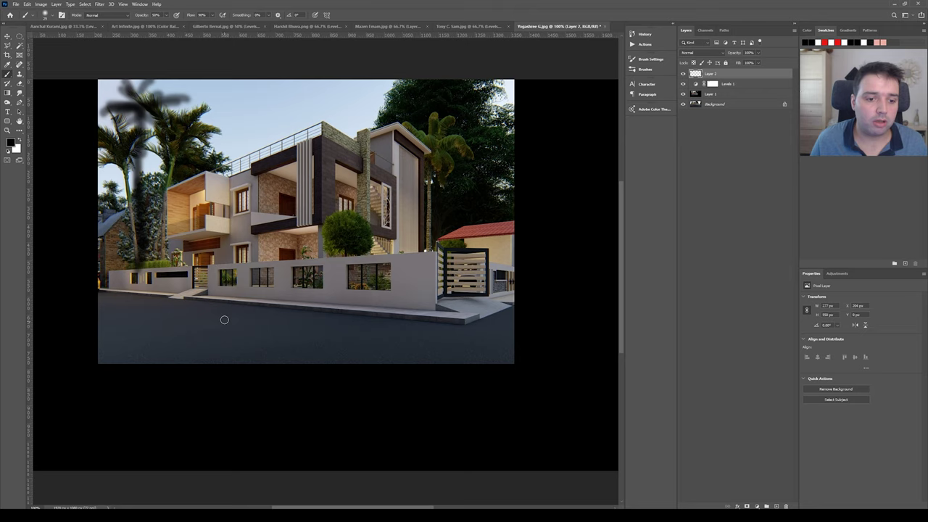
pyautogui.moveTo(242, 319)
pyautogui.mouseDown()
pyautogui.moveTo(251, 323)
pyautogui.moveTo(211, 318)
pyautogui.mouseUp()
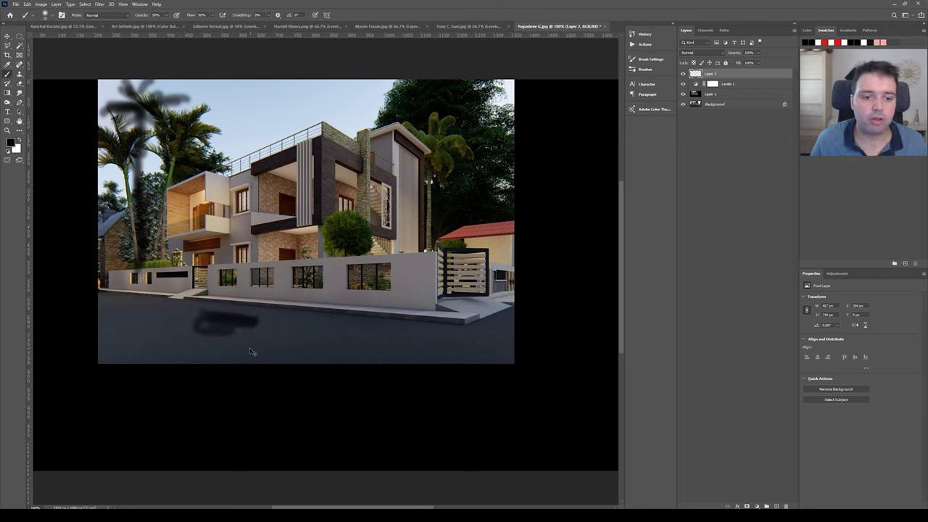
pyautogui.hotkey('ctrl', 'z')
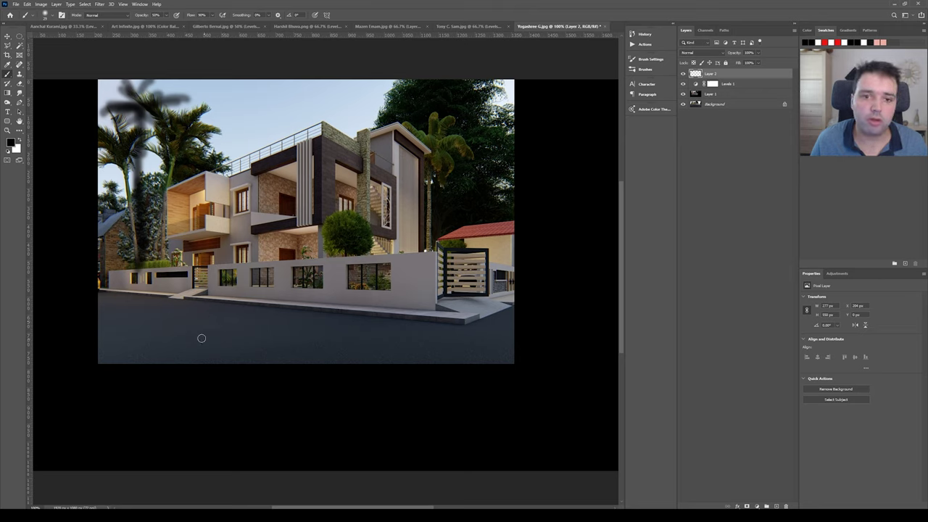
pyautogui.moveTo(127, 313); pyautogui.dragTo(242, 339)
pyautogui.hotkey('ctrl', 'z')
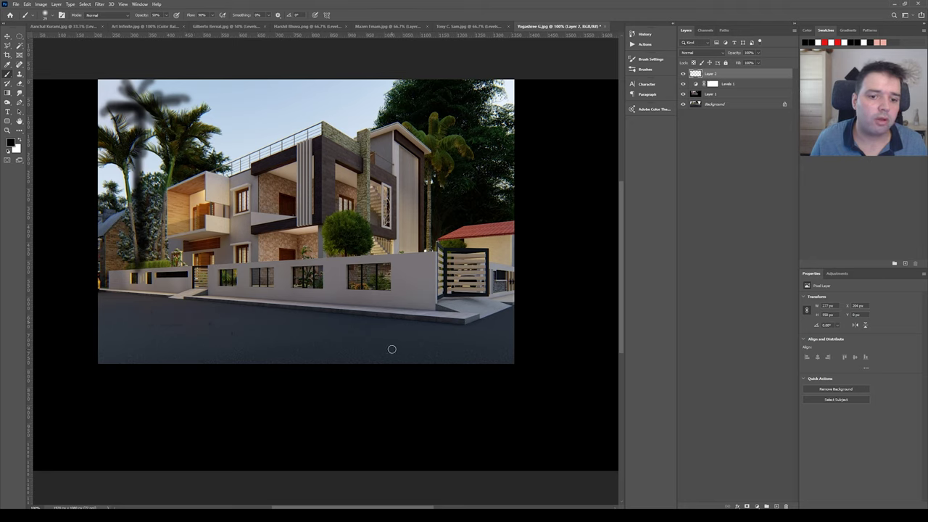
pyautogui.moveTo(199, 297); pyautogui.dragTo(231, 304)
pyautogui.hotkey('ctrl', 'z')
# Step: Try shadows along the curb and the wall by the gate, then undo them
pyautogui.moveTo(375, 317)
pyautogui.mouseDown()
pyautogui.moveTo(480, 328)
pyautogui.moveTo(480, 319)
pyautogui.moveTo(261, 310)
pyautogui.mouseUp()
pyautogui.hotkey('ctrl', 'z')
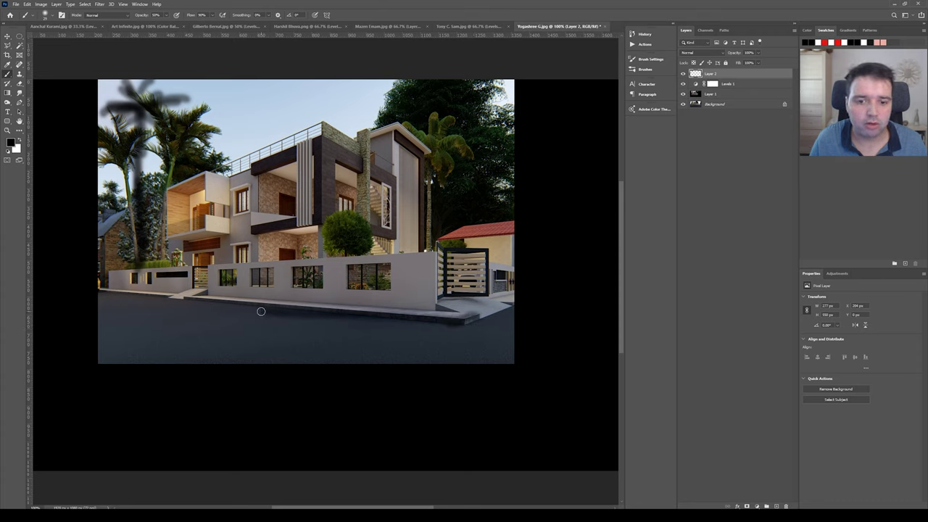
pyautogui.hotkey('ctrl', 'z')
pyautogui.moveTo(416, 270)
pyautogui.mouseDown()
pyautogui.moveTo(382, 277)
pyautogui.moveTo(389, 291)
pyautogui.moveTo(225, 292)
pyautogui.mouseUp()
pyautogui.hotkey('ctrl', 'z')
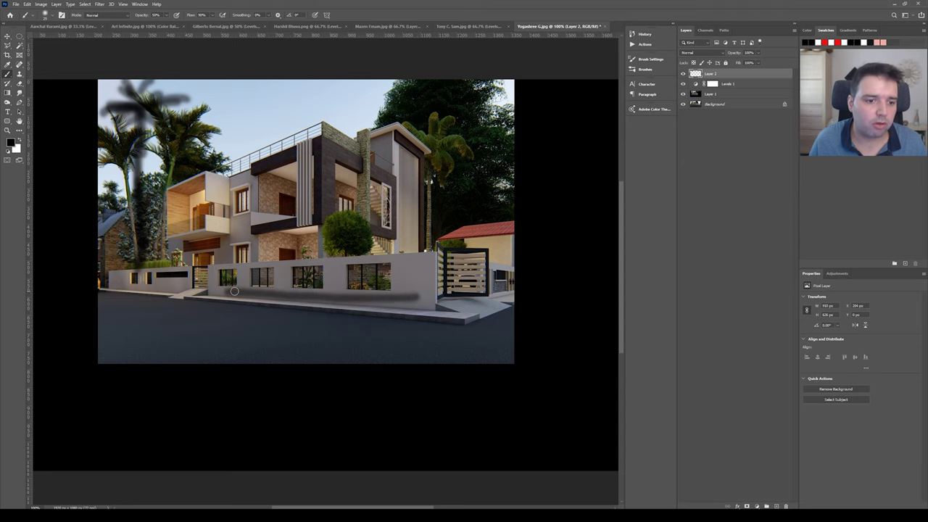
pyautogui.hotkey('ctrl', 'z')
pyautogui.scroll(2, 369, 290)
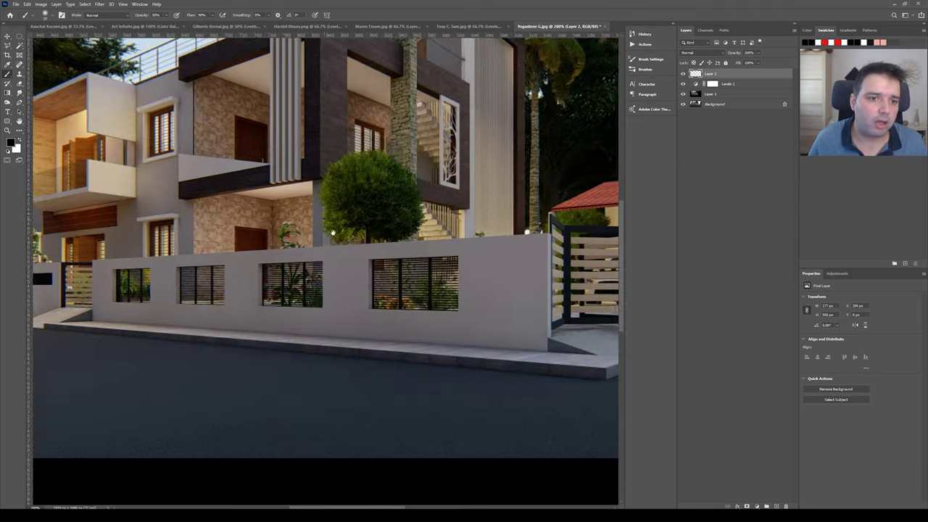
pyautogui.scroll(3, 366, 305)
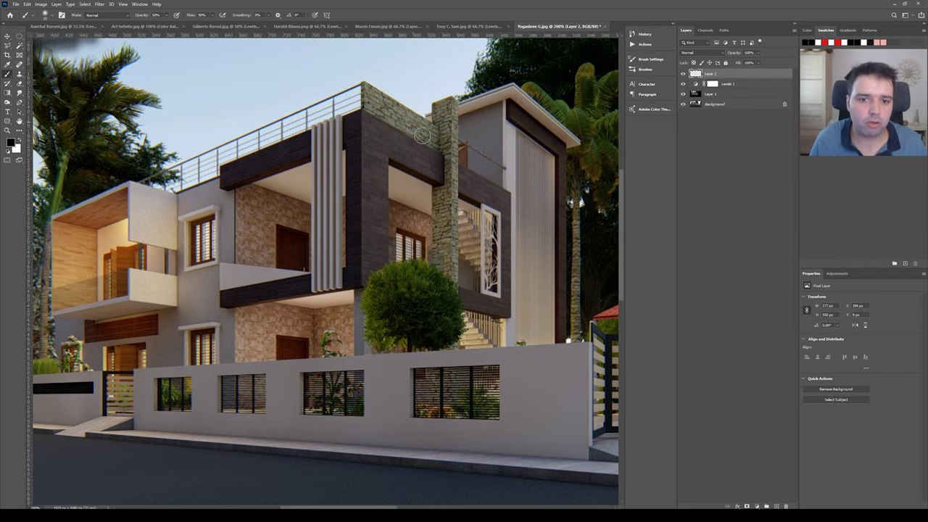
pyautogui.scroll(-2, 373, 155)
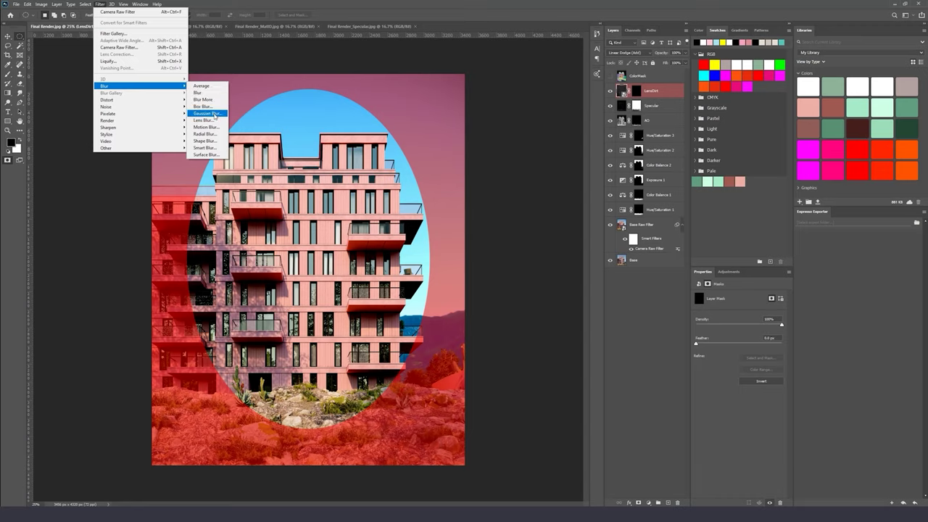
# Step: Apply Filter > Blur > Gaussian Blur to the Quick Mask with a 127.3-pixel radius
pyautogui.click(207, 113)
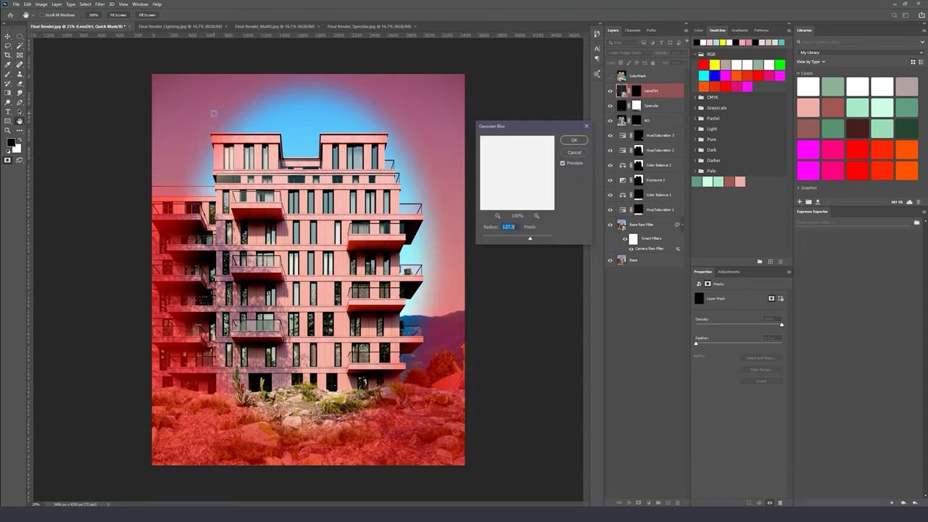